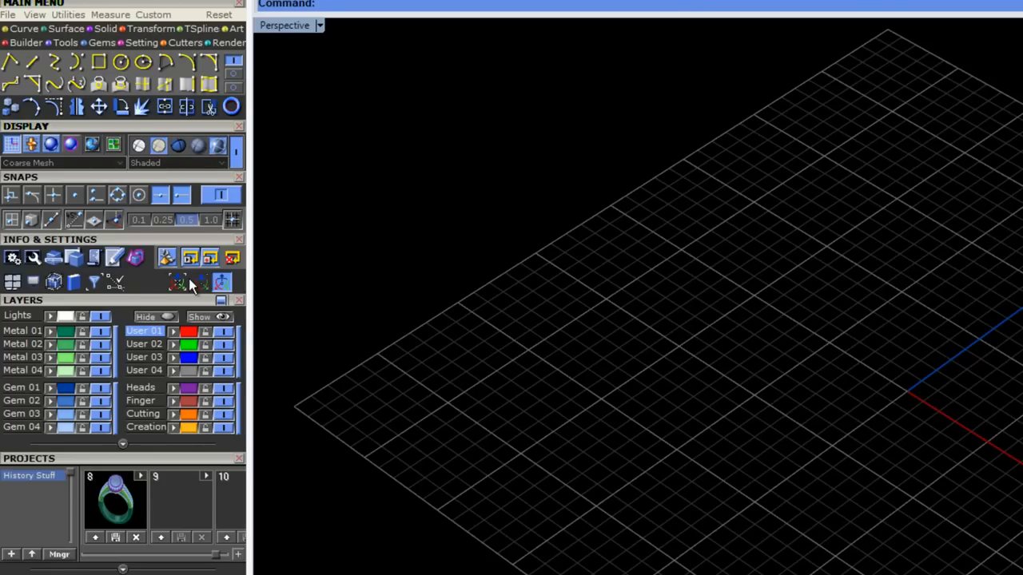
Show the hidden ellipsoid surface and select it with its Gumball displayed.
left_click(222, 317)
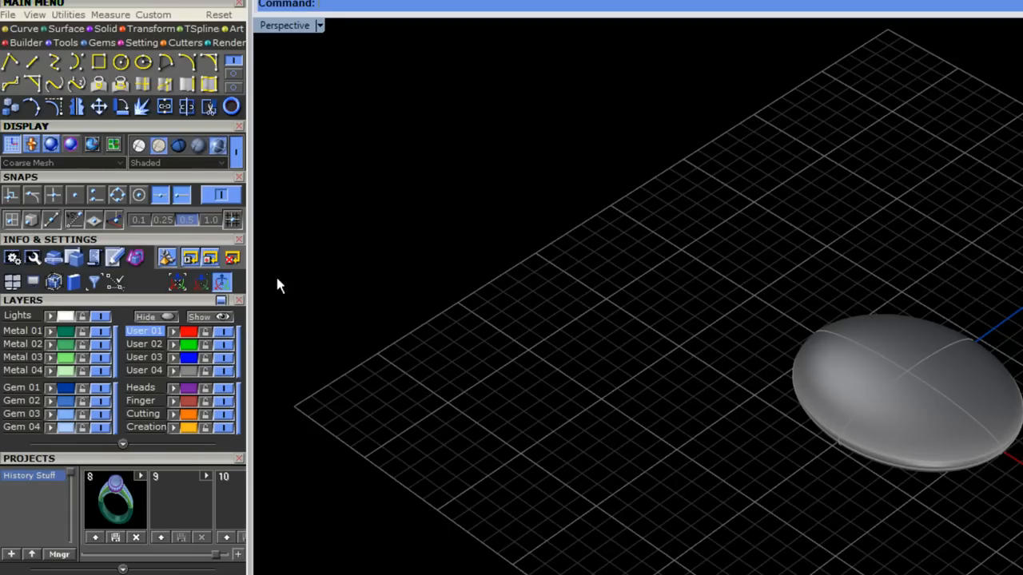
left_click(809, 382)
left_click(202, 283)
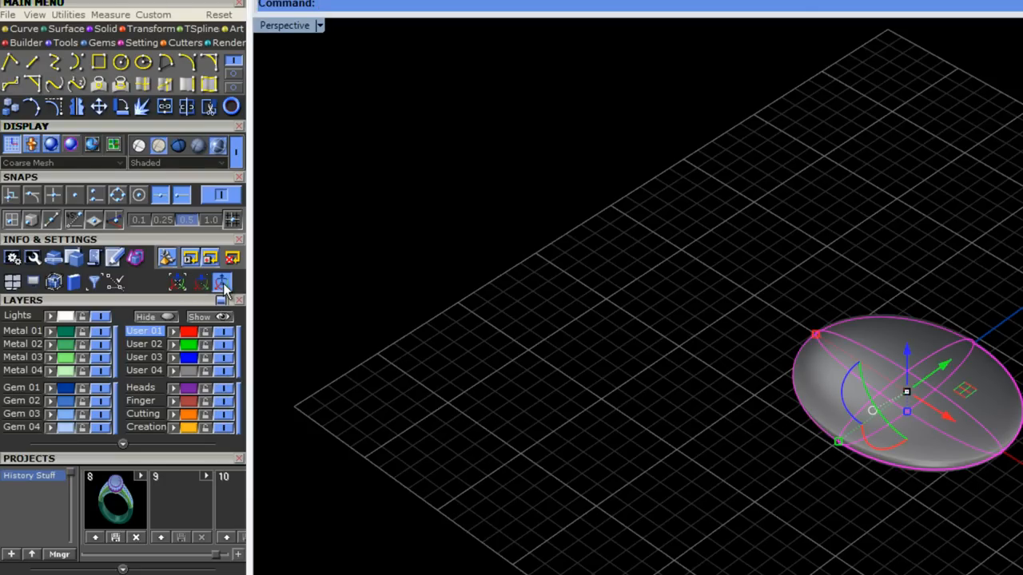
right_click_drag(316, 312, 525, 393)
right_click_drag(928, 442, 998, 472)
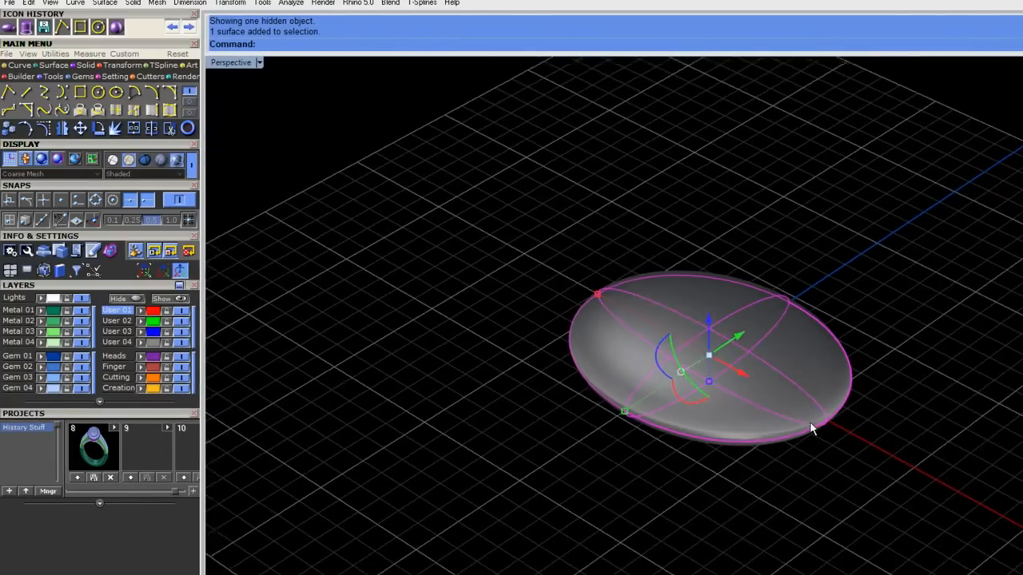
right_click_drag(810, 429, 812, 440)
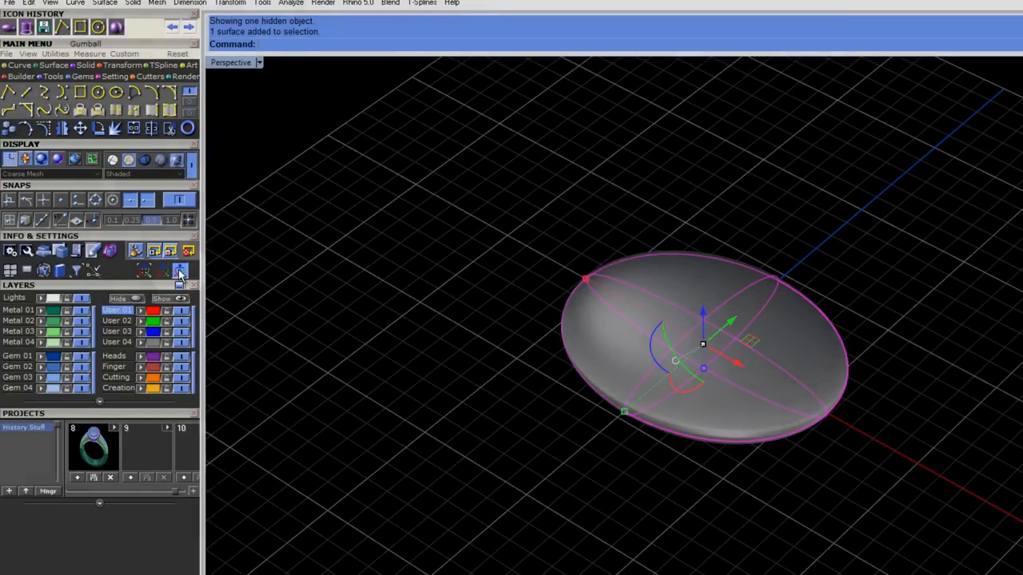
left_click(516, 360)
left_click(691, 323)
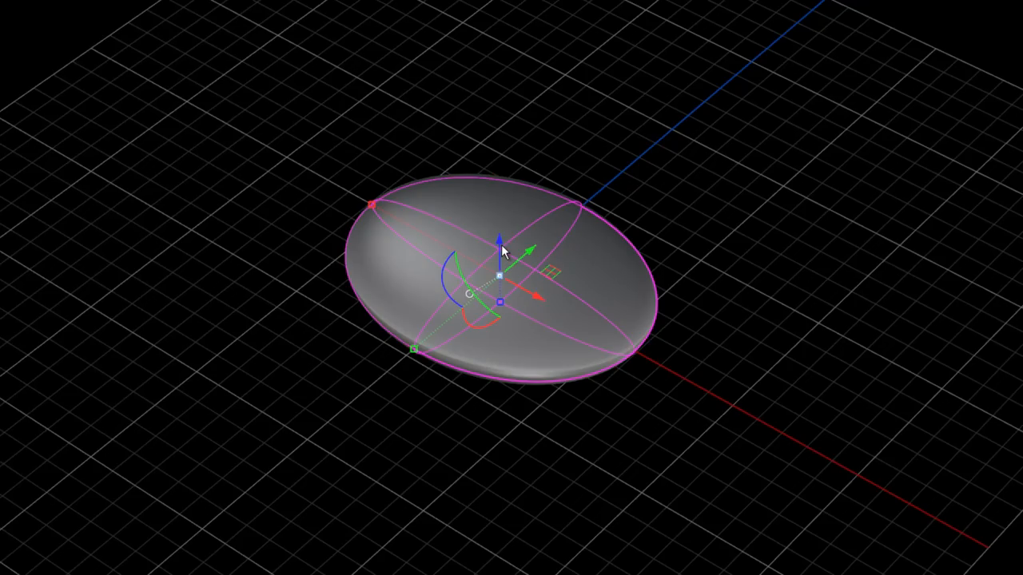
Move the ellipsoid back and forth along the Gumball's green, blue and red axes, returning it to its starting place.
right_click_drag(539, 232, 503, 194)
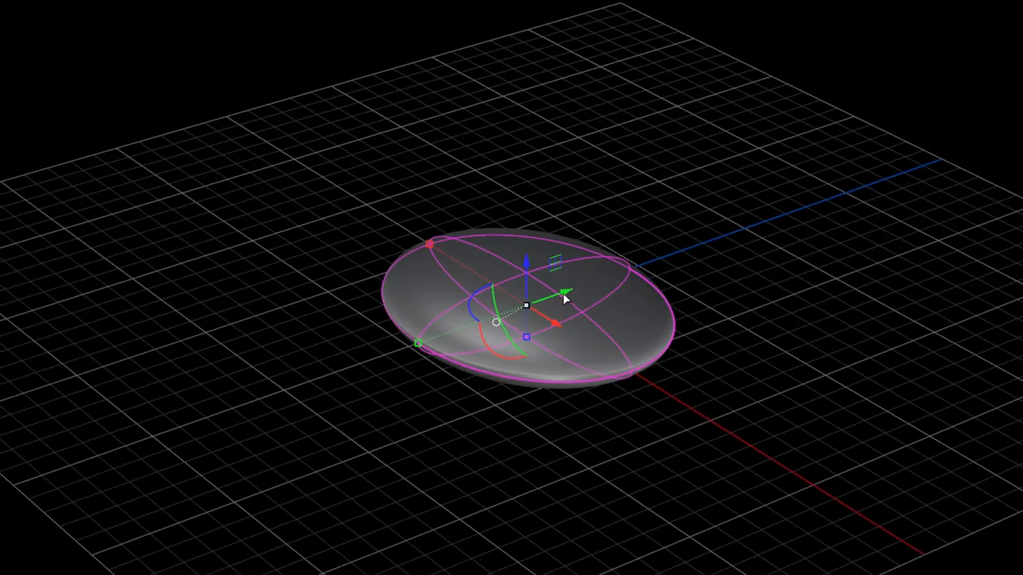
left_click_drag(561, 292, 775, 239)
left_click_drag(610, 297, 564, 302)
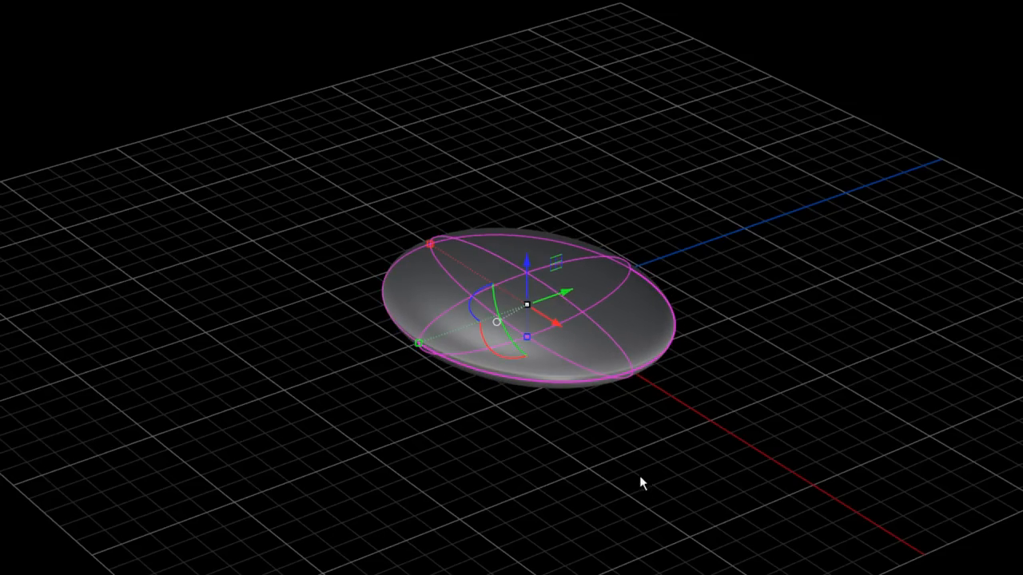
middle_click_drag(591, 453, 603, 427)
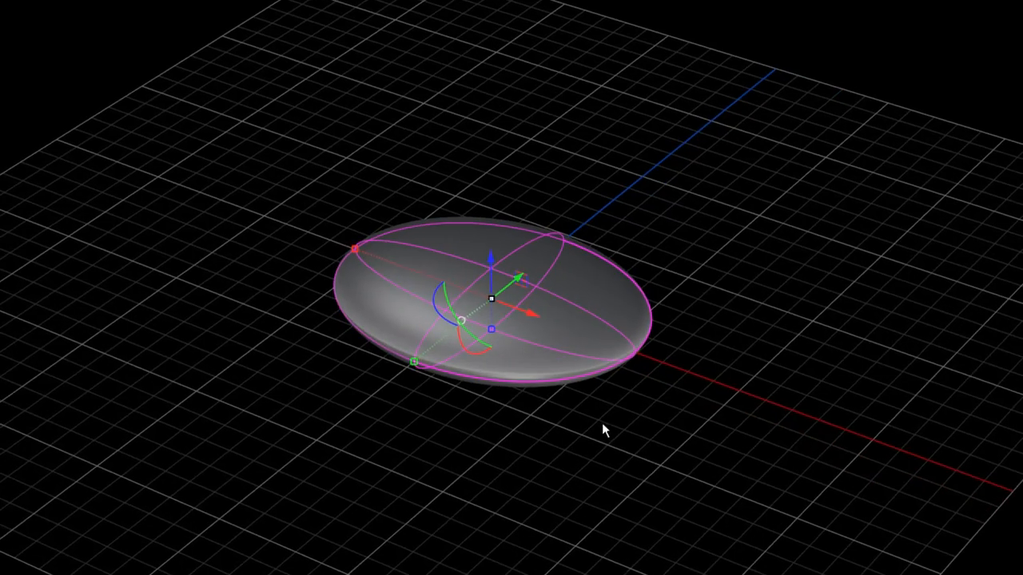
mouse_move(492, 258)
left_mouse_down()
mouse_move(461, 61)
mouse_move(487, 458)
mouse_move(492, 264)
left_mouse_up()
mouse_move(535, 315)
left_mouse_down()
mouse_move(804, 418)
mouse_move(481, 287)
mouse_move(535, 308)
left_mouse_up()
right_click_drag(525, 426, 511, 448)
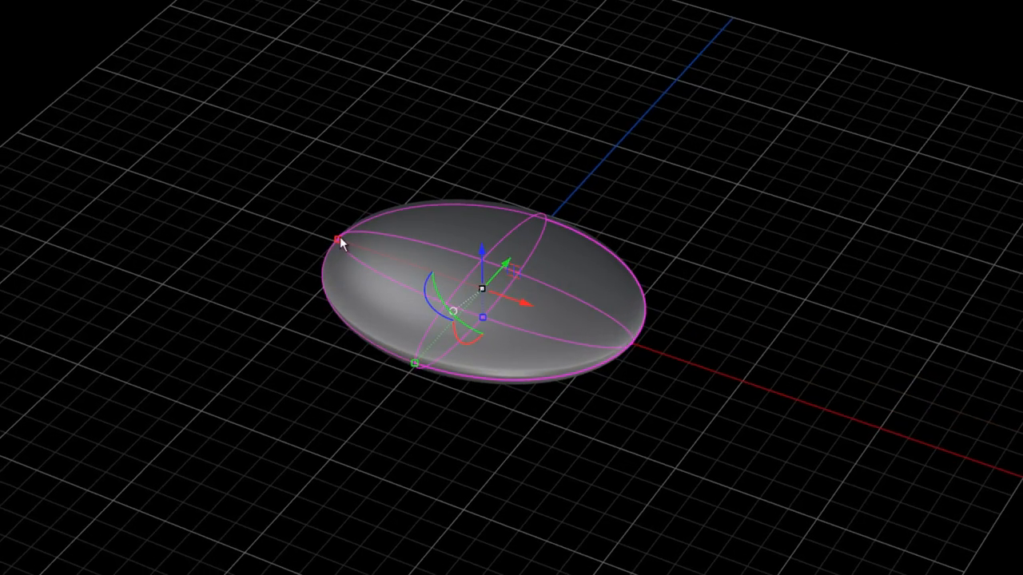
Try one-directional scaling of the ellipsoid with the Gumball's red, green and blue scale handles, returning it to its original proportions.
mouse_move(338, 239)
left_mouse_down()
mouse_move(232, 208)
mouse_move(400, 250)
mouse_move(282, 227)
mouse_move(342, 241)
left_mouse_up()
middle_click_drag(509, 366, 441, 356)
mouse_move(419, 334)
left_mouse_down()
mouse_move(240, 368)
mouse_move(419, 335)
left_mouse_up()
middle_click_drag(548, 323, 549, 372)
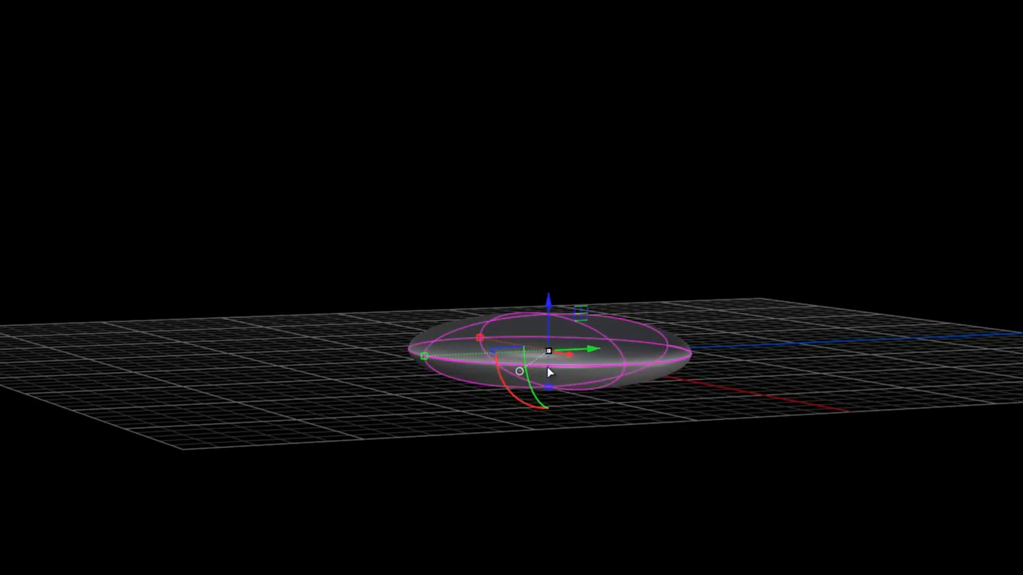
mouse_move(549, 385)
left_mouse_down()
mouse_move(550, 491)
mouse_move(550, 383)
left_mouse_up()
middle_click_drag(467, 282, 540, 375)
right_click_drag(434, 390, 381, 406)
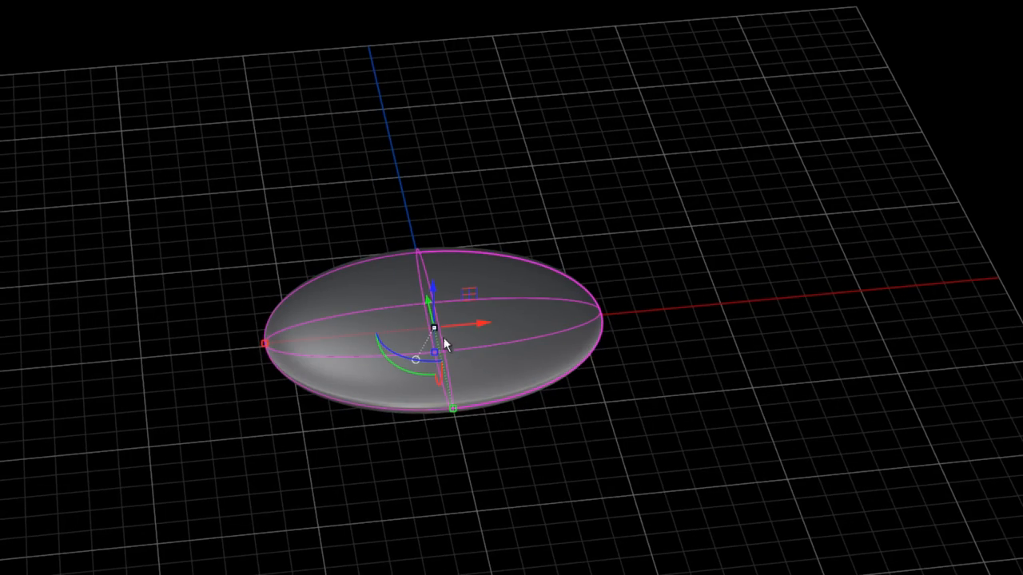
right_click_drag(393, 322, 415, 305)
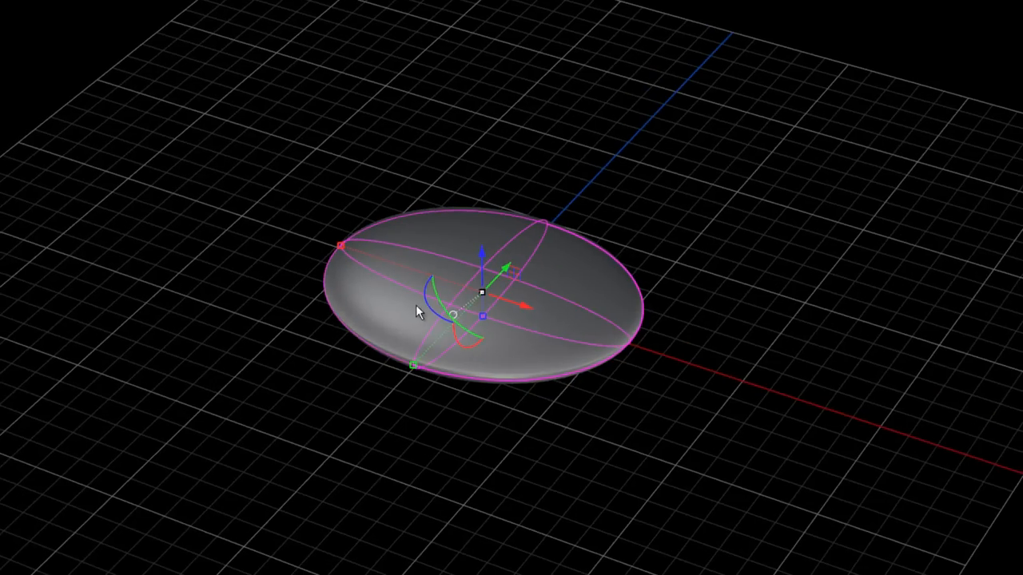
Try rotating the ellipsoid about its centre with the Gumball's rotation arcs, returning it to its original orientation.
mouse_move(436, 312)
left_mouse_down()
mouse_move(427, 277)
mouse_move(443, 263)
mouse_move(429, 297)
mouse_move(492, 317)
mouse_move(505, 294)
mouse_move(508, 321)
mouse_move(481, 328)
mouse_move(435, 317)
left_mouse_up()
right_click_drag(489, 369, 495, 359)
left_click_drag(477, 374, 477, 351)
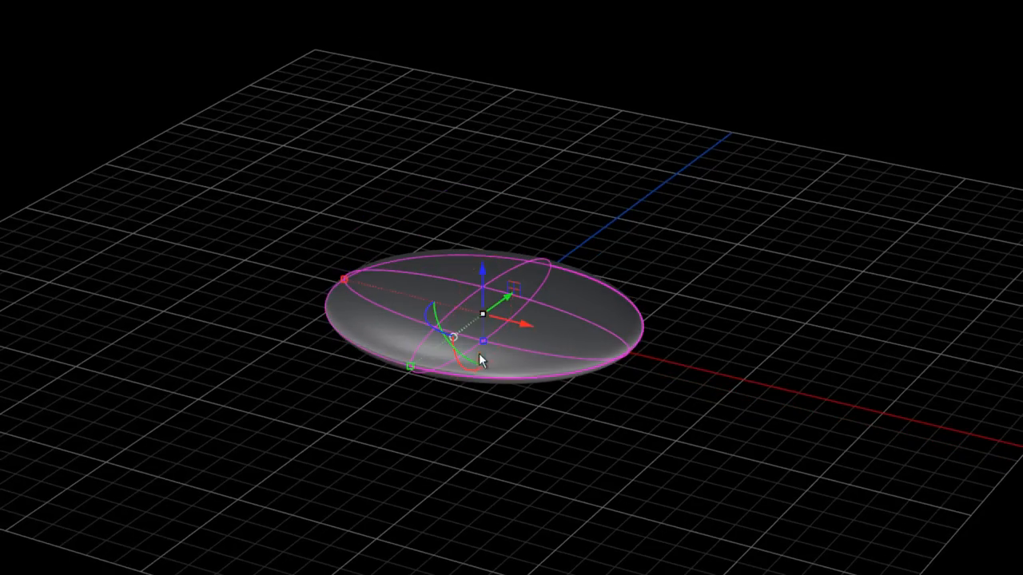
right_click_drag(532, 347, 612, 319)
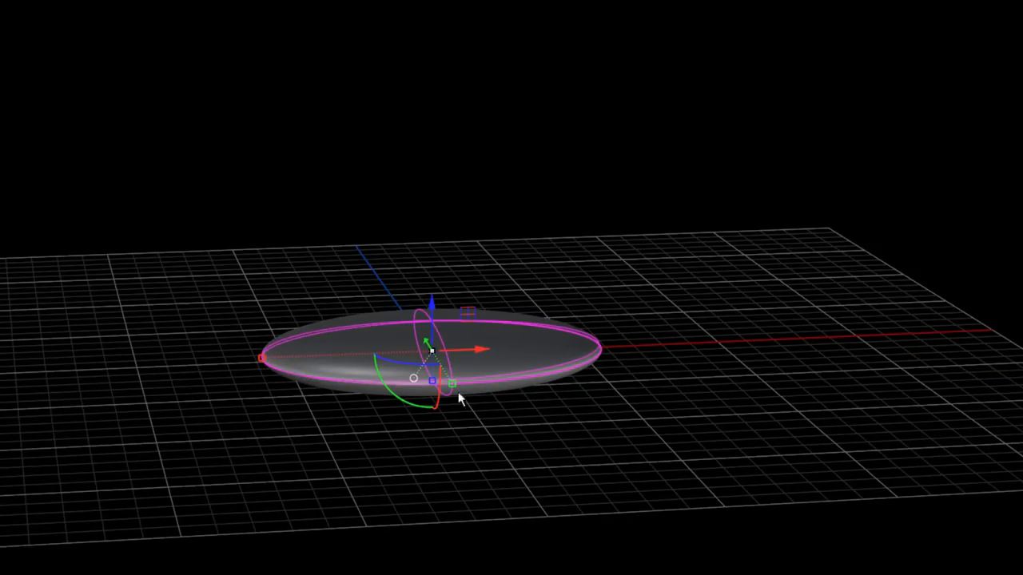
right_click_drag(692, 267, 560, 368)
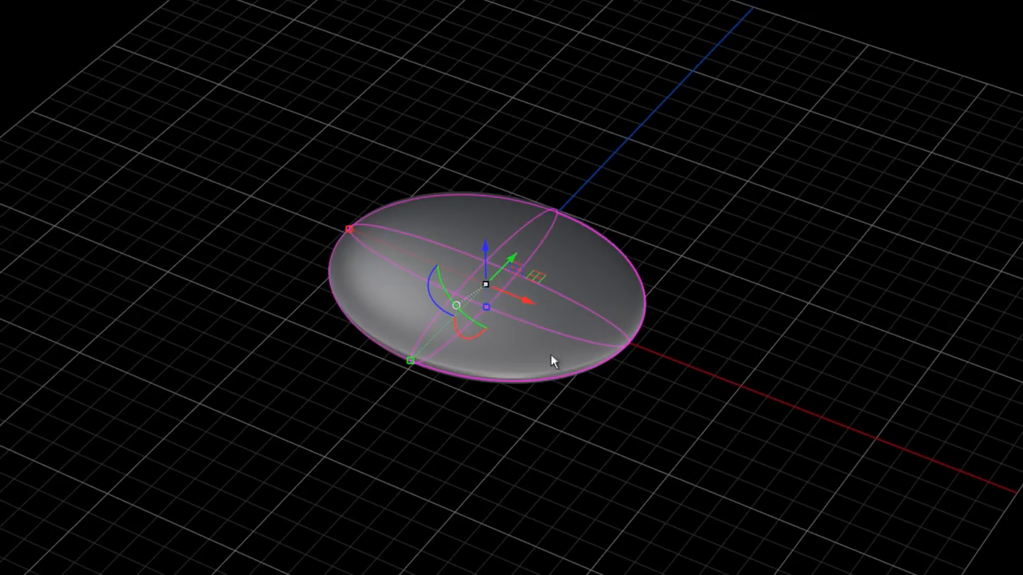
right_click_drag(458, 360, 509, 287)
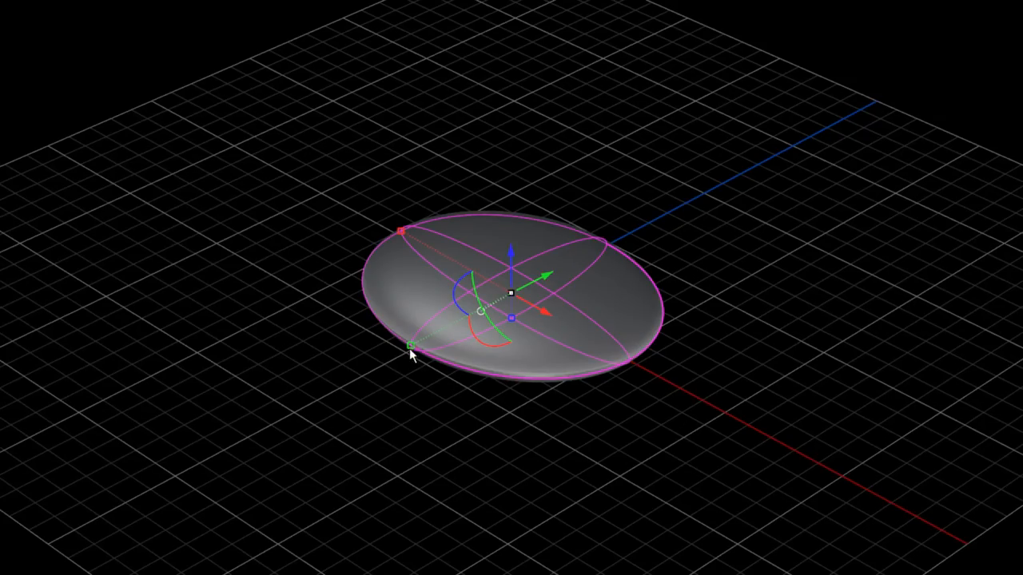
Try moving the ellipsoid within the planes between its axes using the Gumball's planar handles, returning it to its starting place.
middle_click_drag(424, 360, 470, 340)
right_click_drag(517, 314, 472, 334)
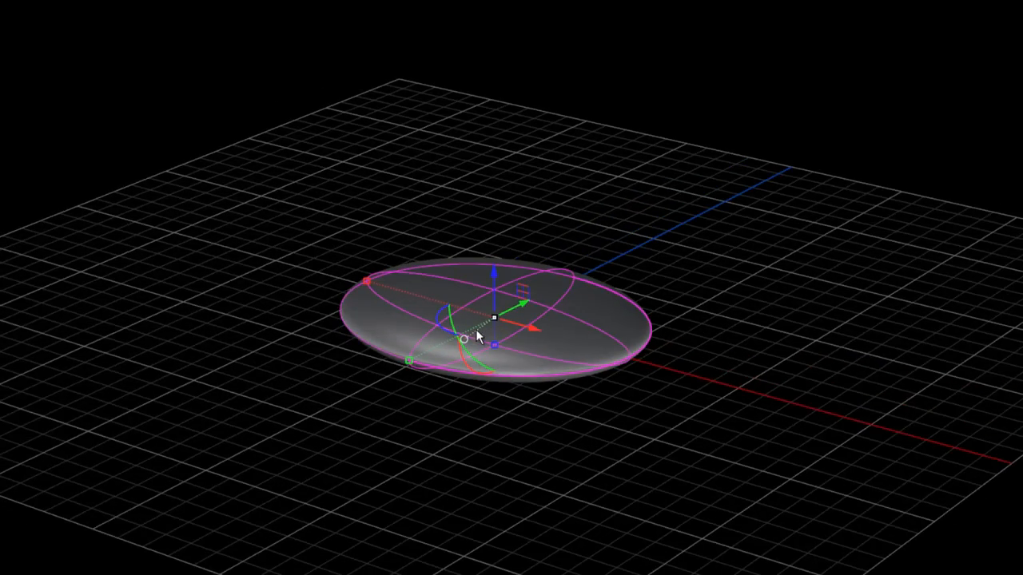
right_click_drag(598, 284, 600, 349)
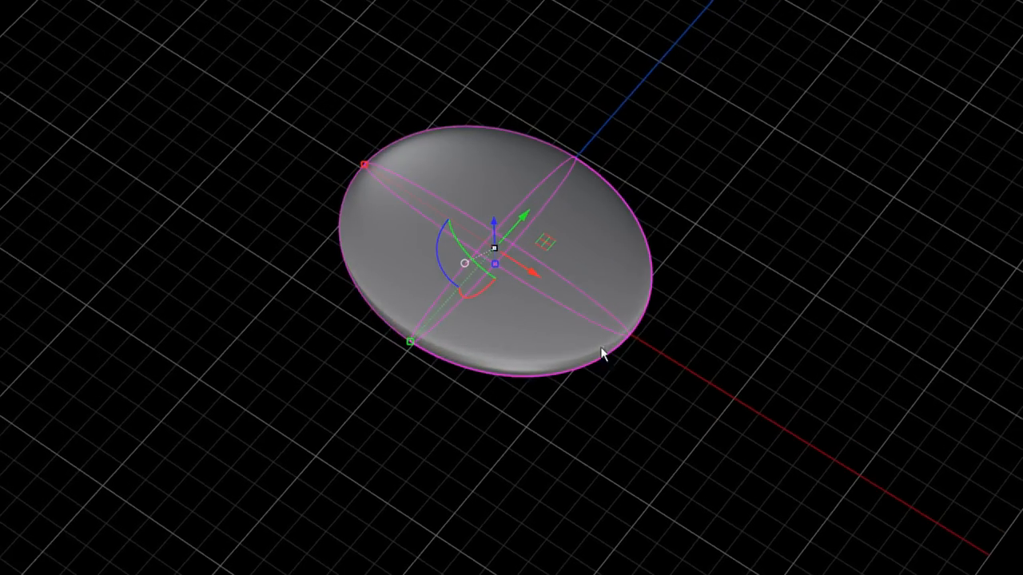
left_click(544, 255)
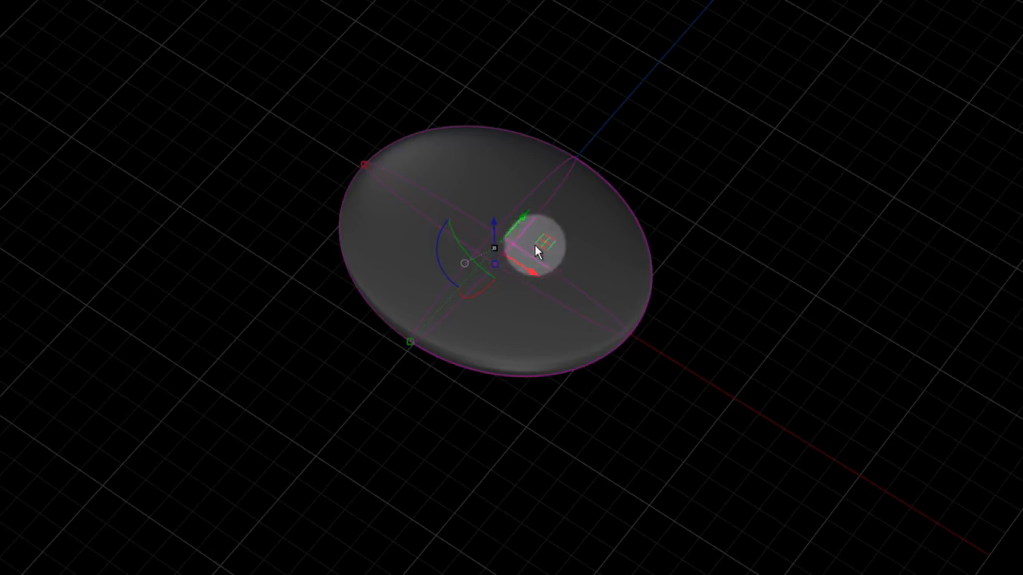
mouse_move(539, 249)
left_mouse_down()
mouse_move(549, 239)
mouse_move(735, 240)
mouse_move(767, 311)
mouse_move(691, 214)
mouse_move(443, 256)
mouse_move(486, 110)
mouse_move(749, 163)
mouse_move(757, 204)
mouse_move(558, 200)
mouse_move(540, 248)
mouse_move(551, 244)
mouse_move(562, 178)
mouse_move(632, 126)
mouse_move(783, 273)
mouse_move(650, 207)
mouse_move(559, 235)
mouse_move(539, 231)
mouse_move(546, 239)
left_mouse_up()
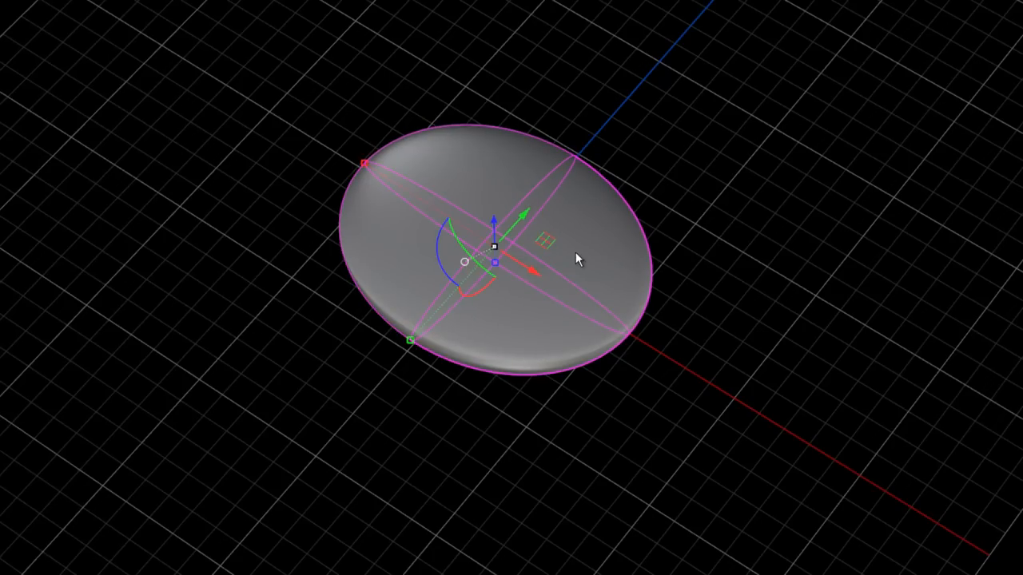
right_click_drag(558, 239, 560, 220)
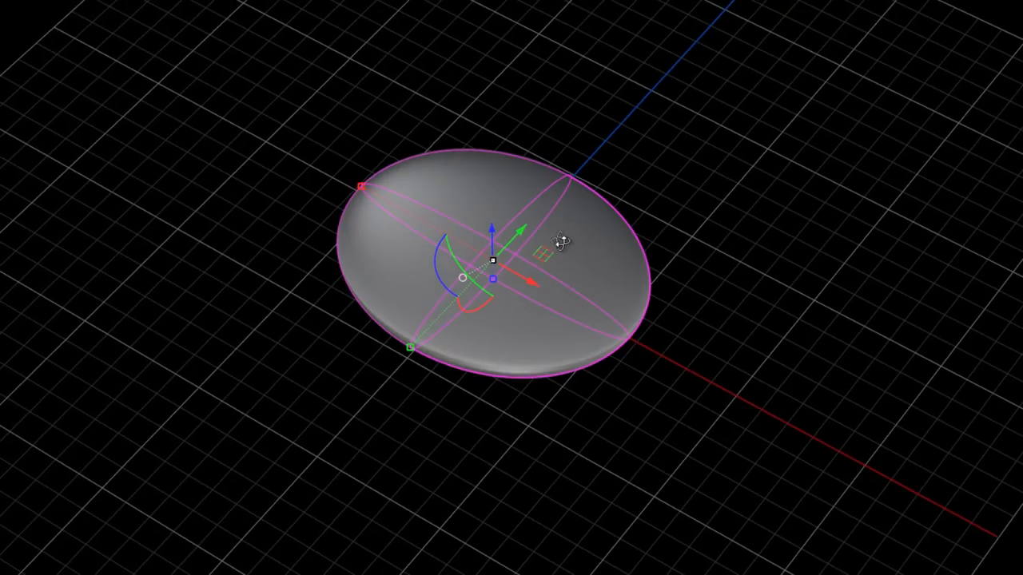
mouse_move(546, 270)
right_mouse_down()
mouse_move(527, 251)
mouse_move(539, 260)
right_mouse_up()
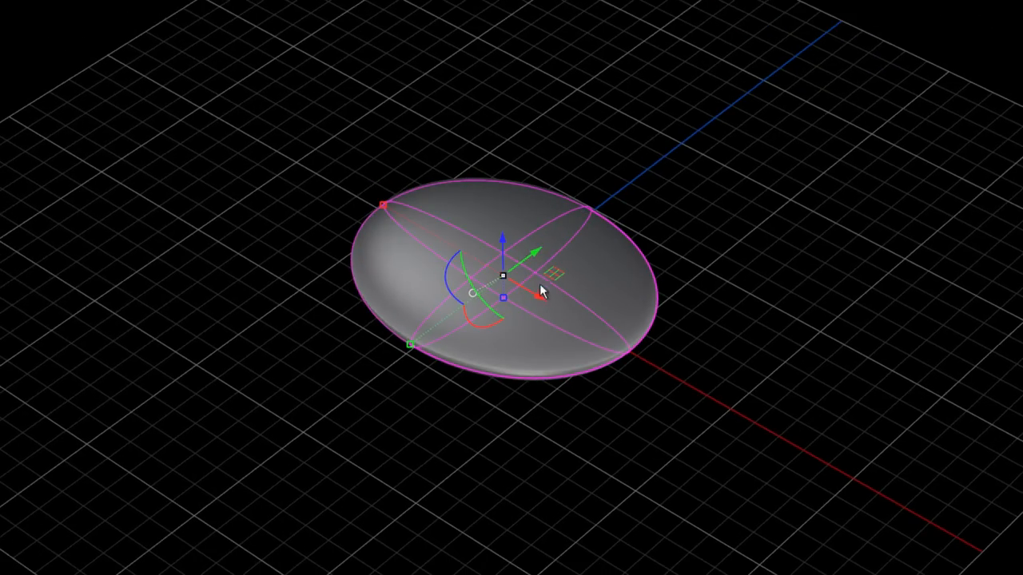
right_click_drag(568, 301, 623, 316)
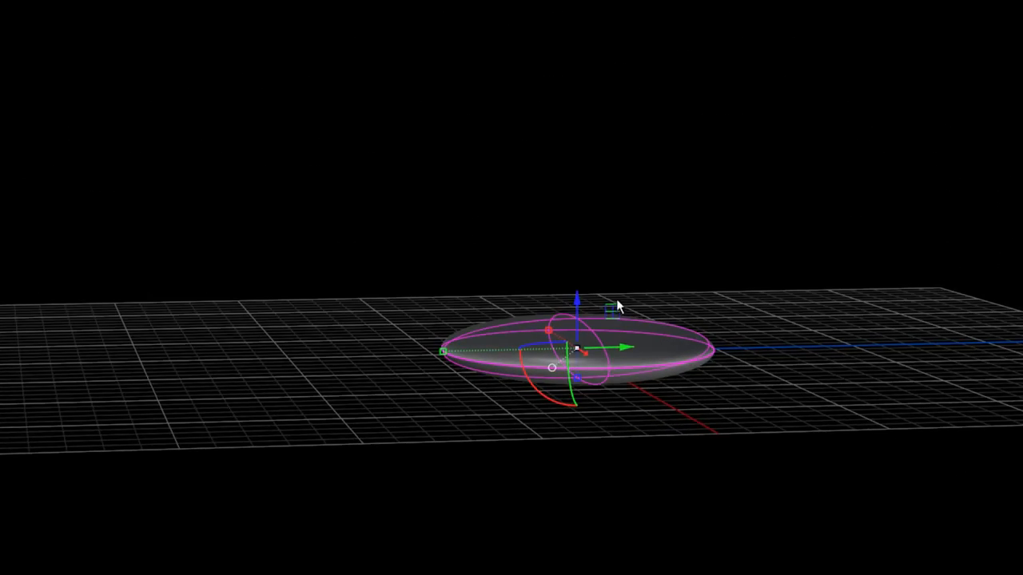
right_click_drag(692, 282, 524, 275)
right_click_drag(655, 310, 590, 273)
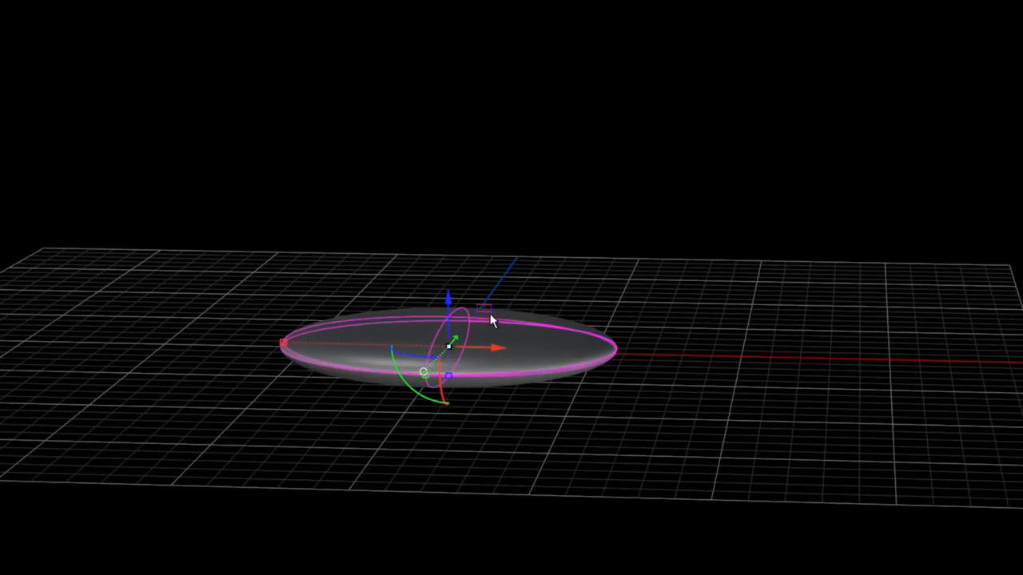
right_click_drag(493, 311, 488, 341)
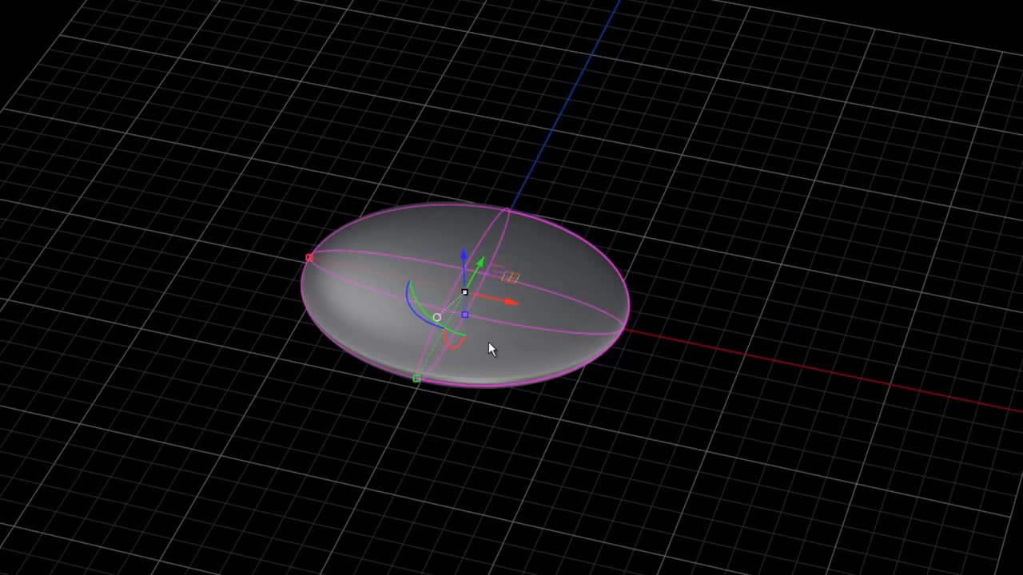
Enlarge the ellipsoid uniformly in all directions from the Gumball's red scale handle.
right_click_drag(405, 466, 461, 404)
mouse_move(272, 342)
left_mouse_down()
mouse_move(359, 351)
mouse_move(158, 340)
mouse_move(317, 354)
mouse_move(227, 344)
mouse_move(324, 338)
mouse_move(280, 341)
left_mouse_up()
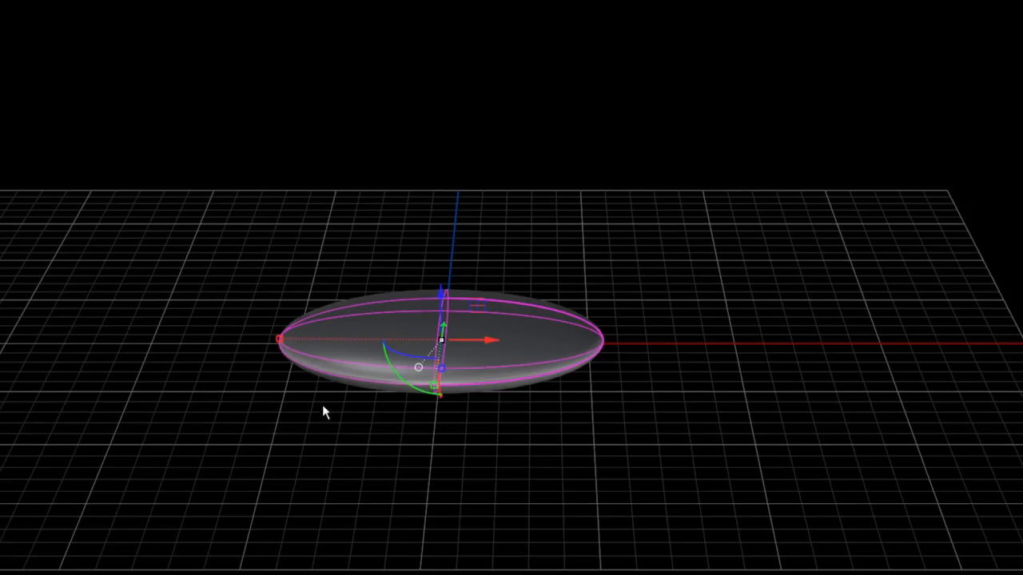
key("shift")
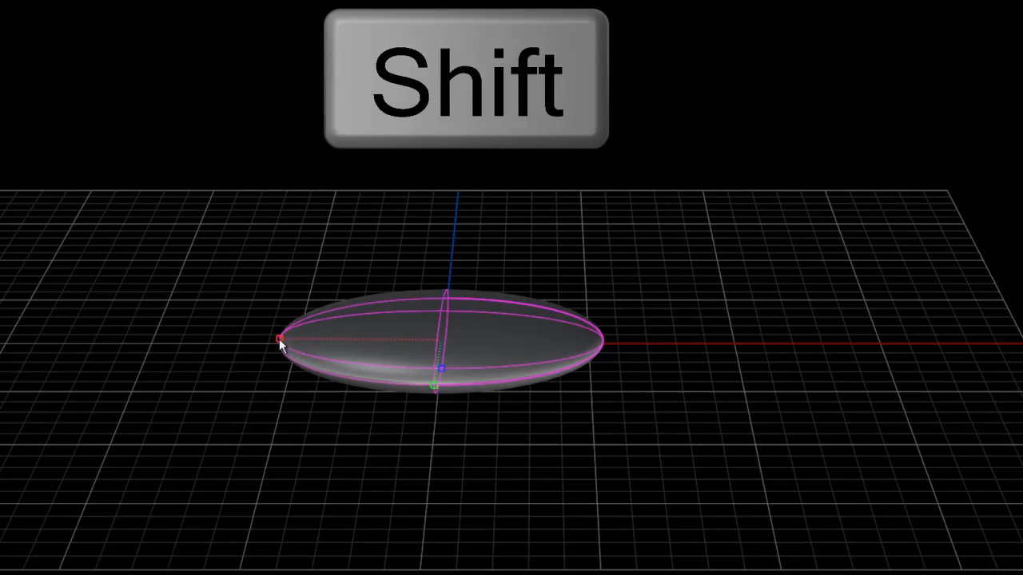
left_click_drag(280, 339, 174, 338, "shift")
Shrink the ellipsoid along the red axis and adjust its thickness with the blue scale handle.
right_click_drag(300, 472, 267, 459)
left_click_drag(184, 284, 274, 288)
mouse_move(468, 382)
right_mouse_down()
mouse_move(517, 345)
mouse_move(462, 382)
right_mouse_up()
left_click_drag(277, 288, 319, 289)
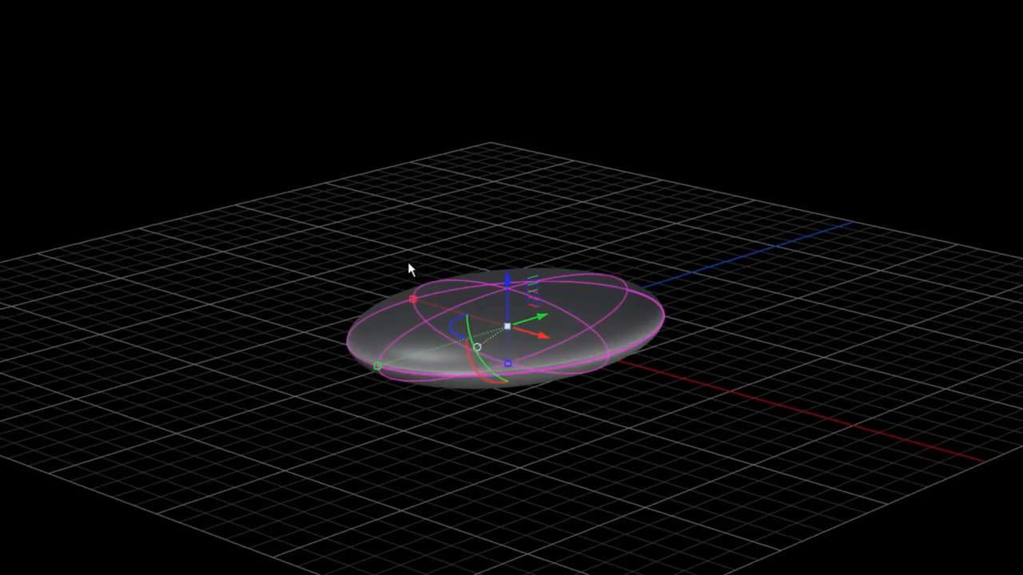
right_click_drag(408, 263, 403, 263)
mouse_move(508, 364)
left_mouse_down()
mouse_move(519, 397)
mouse_move(505, 353)
mouse_move(514, 385)
mouse_move(508, 365)
left_mouse_up()
middle_click_drag(520, 424, 555, 465)
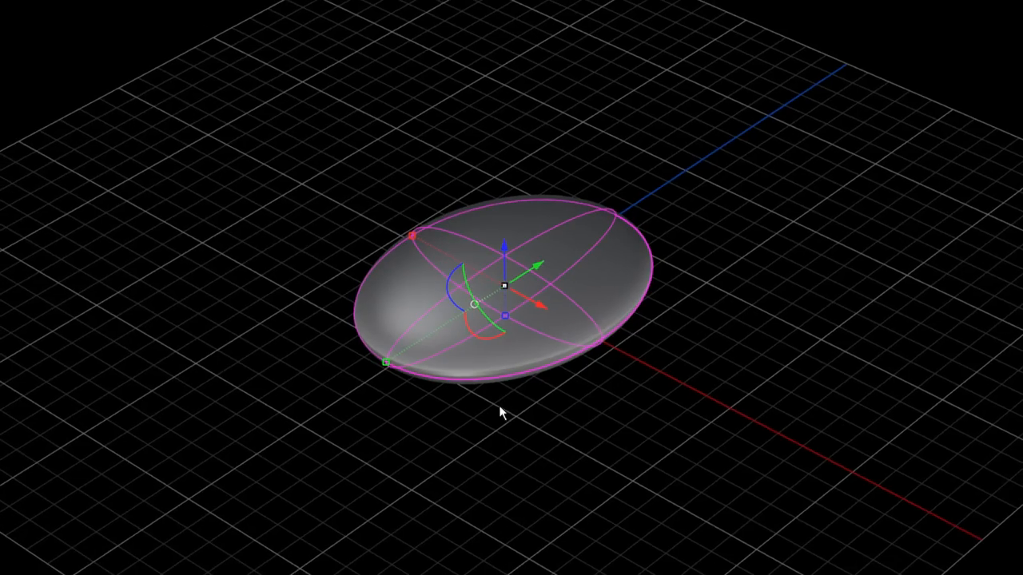
Make two Gumball copies of the ellipsoid, one offset along the green axis and another offset from it along the red axis.
left_click_drag(540, 264, 628, 220)
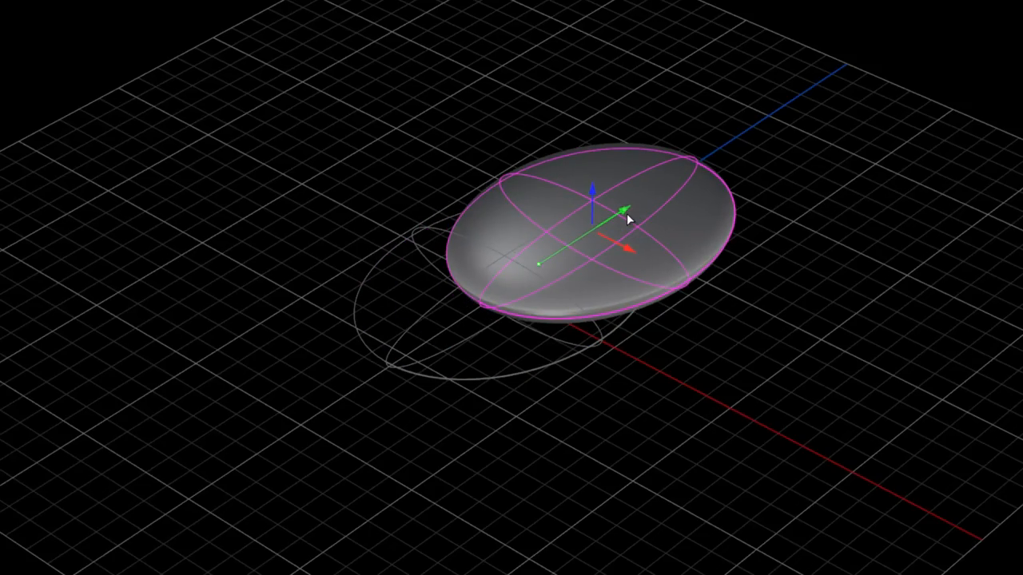
left_click_drag(628, 220, 567, 257)
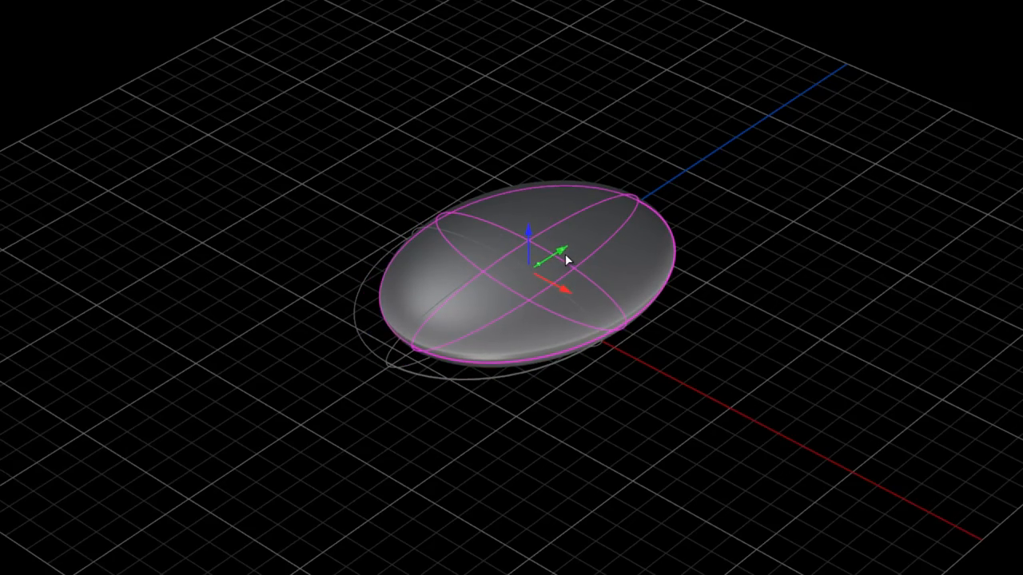
left_click_drag(565, 254, 888, 388, "alt")
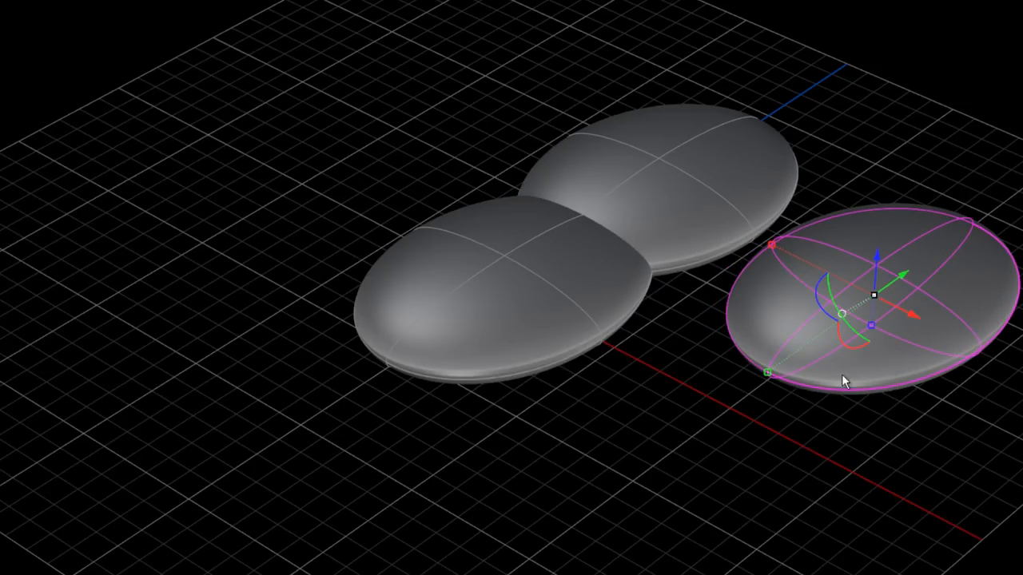
Select the two copied ellipsoids together and delete them, keeping only the original.
left_click(786, 430)
left_click_drag(996, 72, 818, 224)
left_click_drag(759, 258, 762, 269)
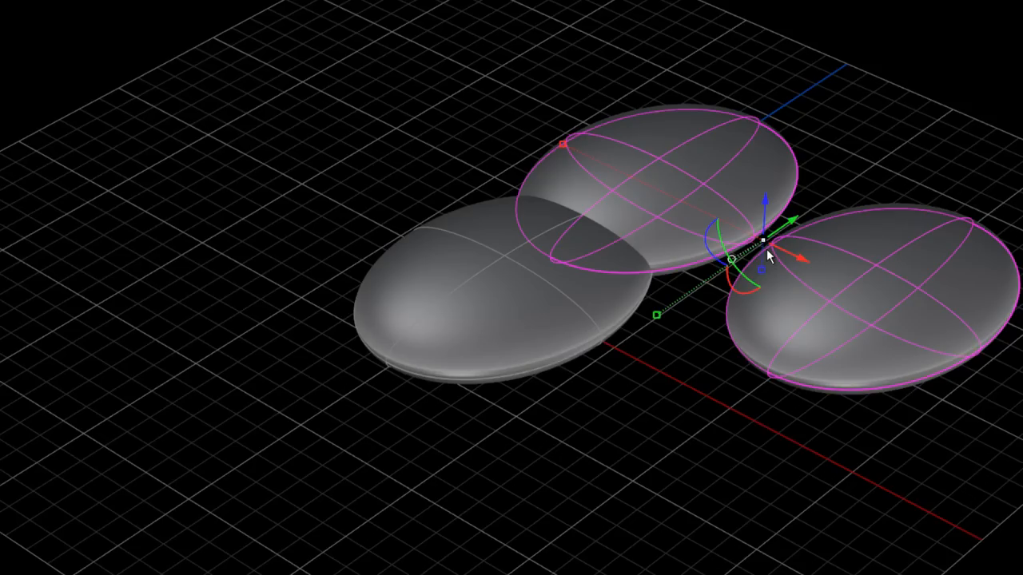
key("Delete")
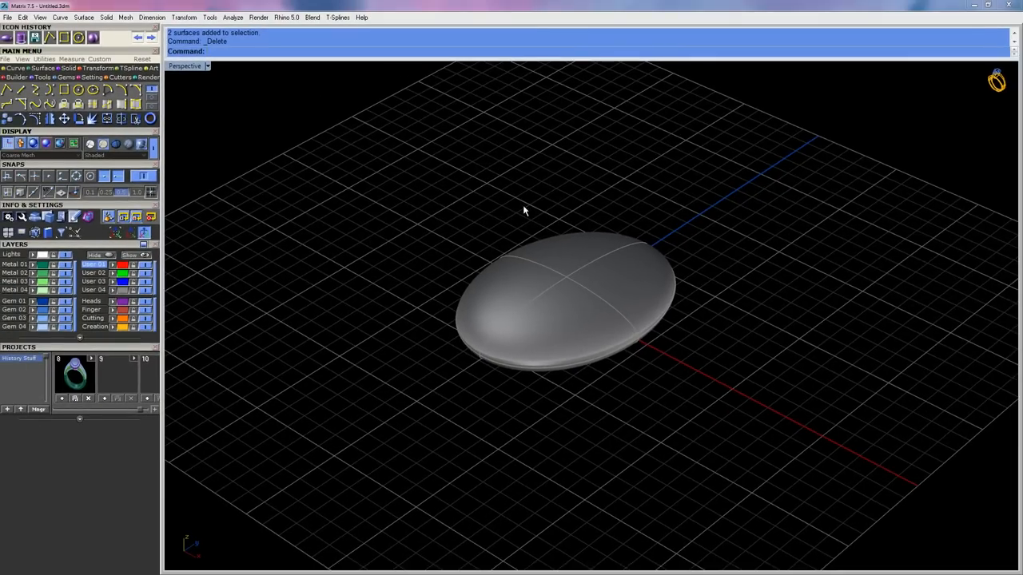
right_click_drag(538, 218, 417, 252)
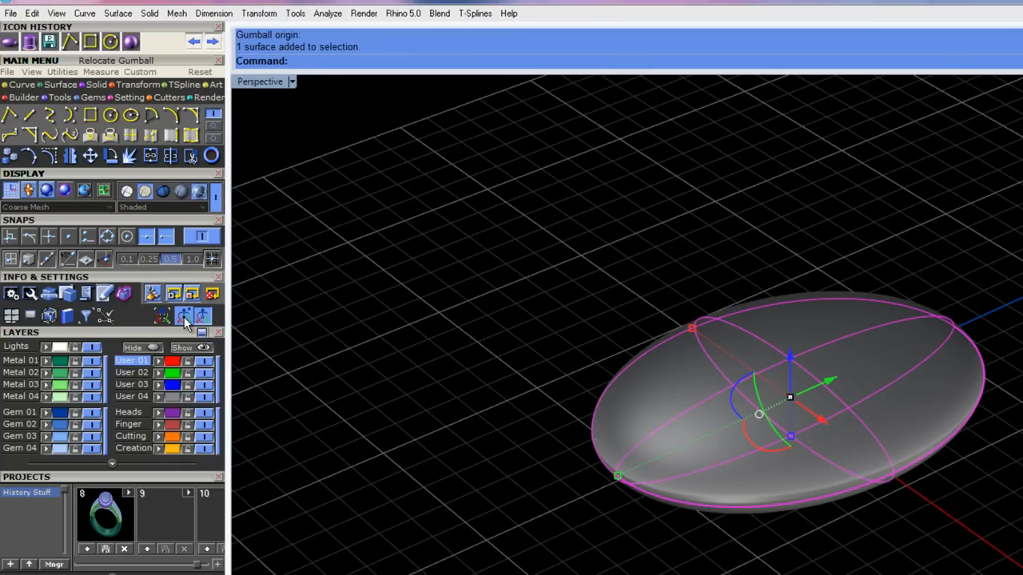
Relocate the ellipsoid's Gumball origin to the ellipsoid's end point beside the blue axis, and set its X-axis direction and Y-axis orientation.
left_click(185, 319)
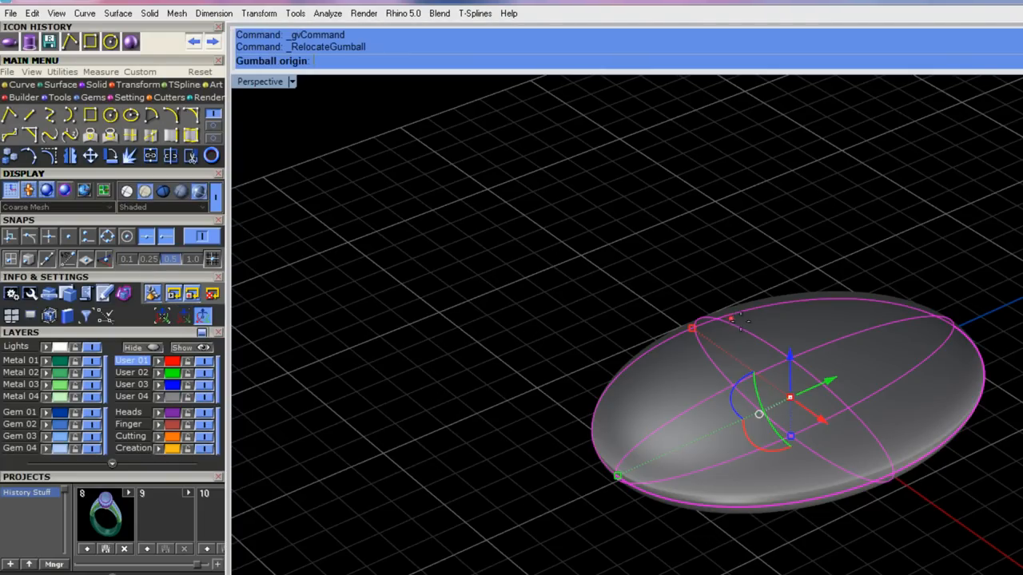
right_click_drag(975, 316, 390, 115)
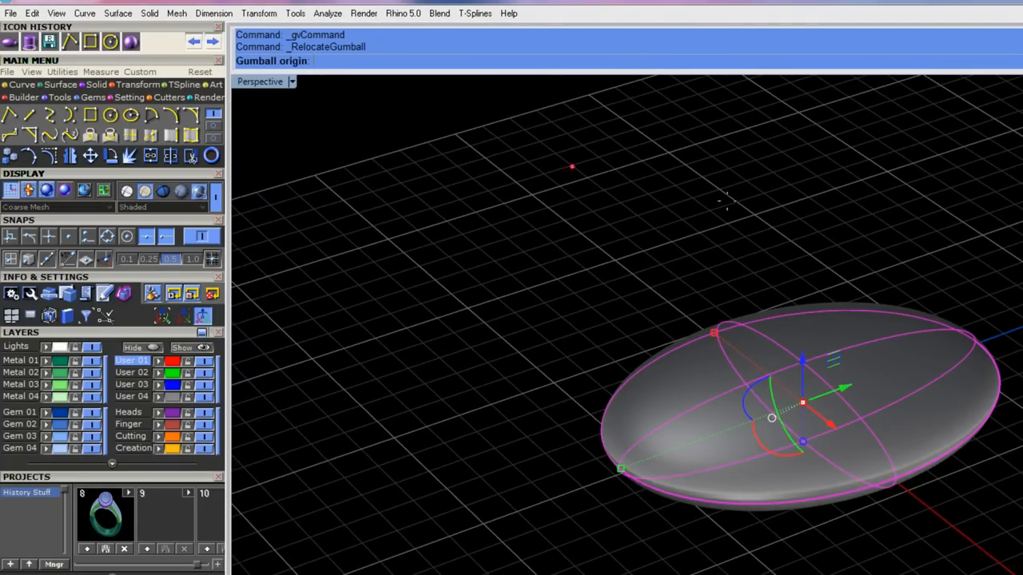
scroll(963, 316, "up", 4)
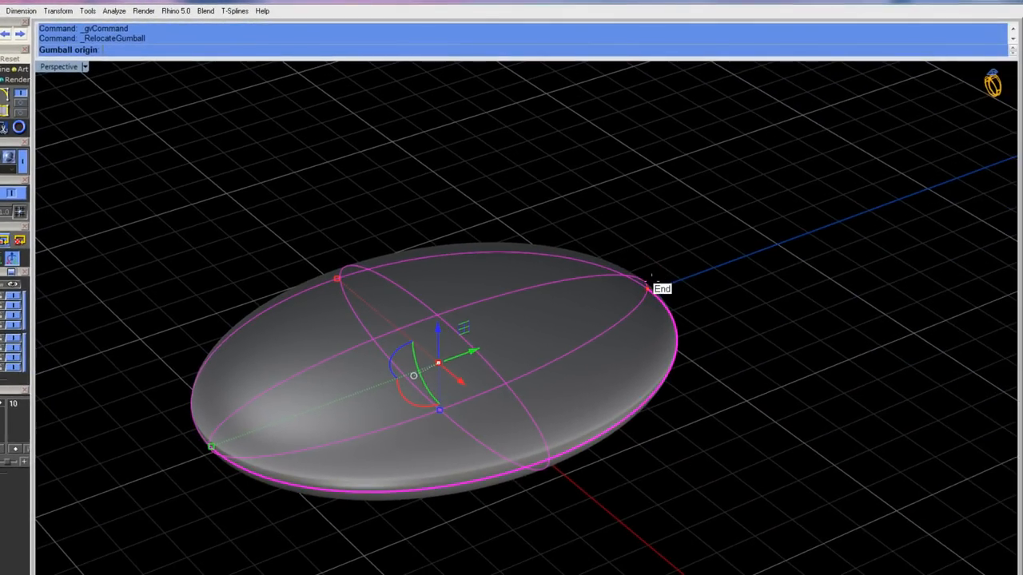
left_click(647, 284)
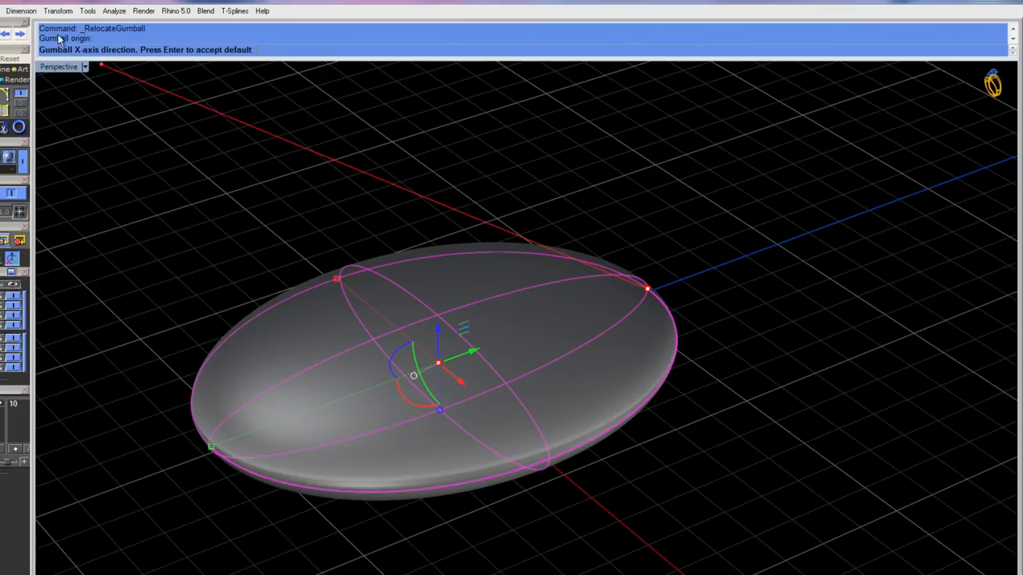
left_click(834, 440)
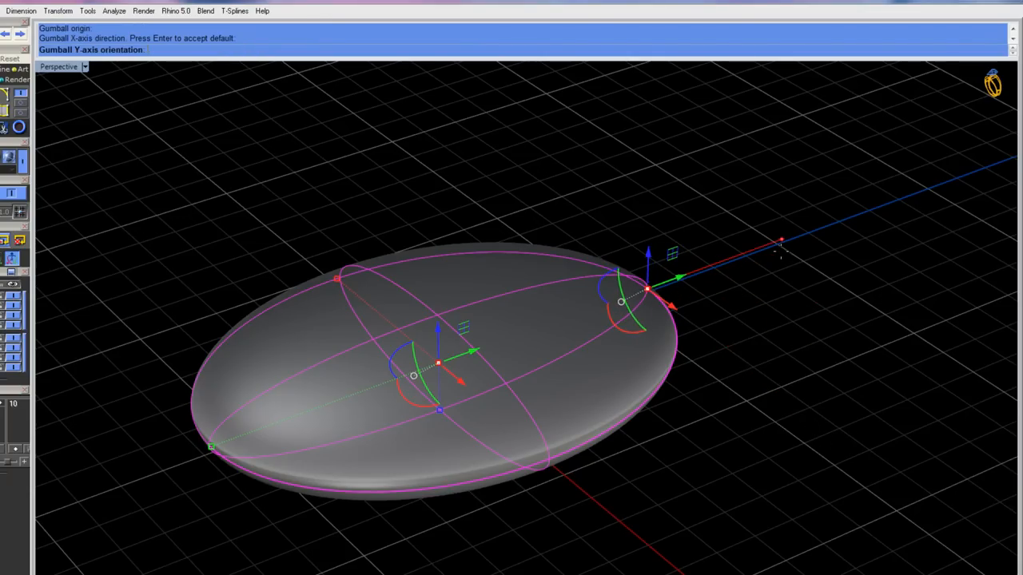
left_click(850, 222)
right_click_drag(806, 330, 751, 312)
scroll(829, 443, "up", 3)
scroll(813, 436, "up", 1)
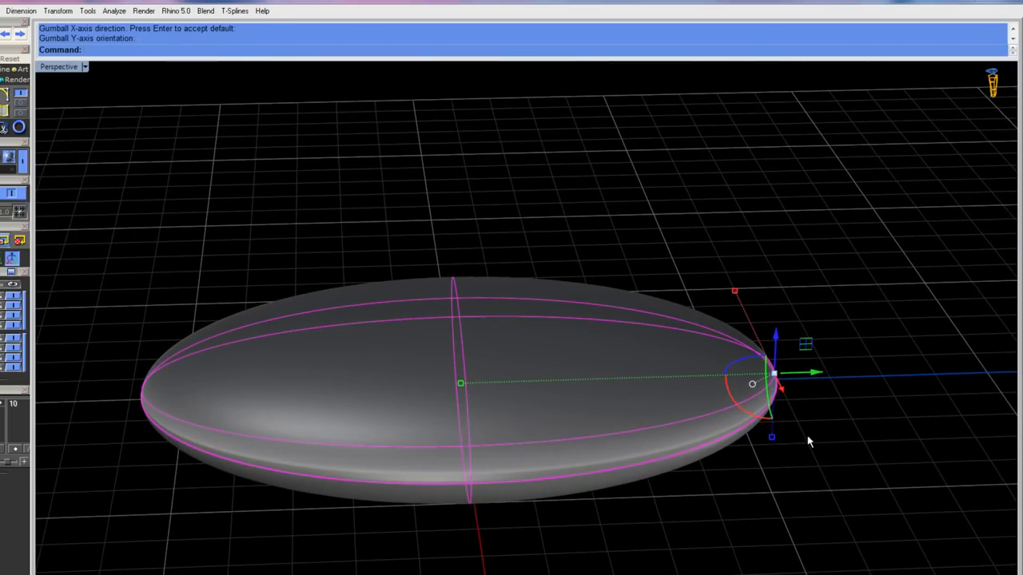
Scale the ellipsoid along the green axis from the relocated Gumball origin with the green scale handle.
right_click_drag(822, 440, 669, 373)
left_click_drag(399, 328, 418, 341)
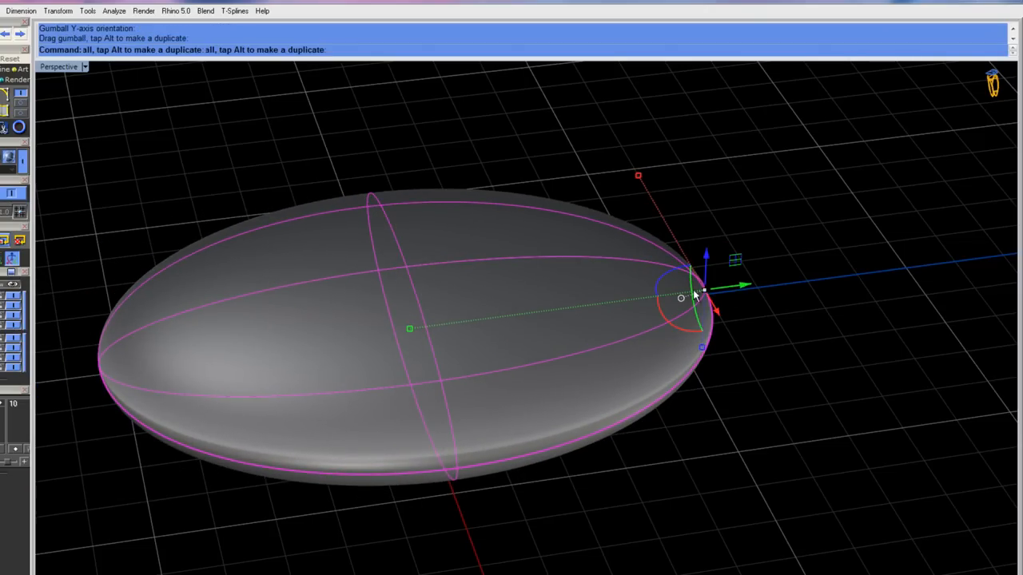
Deselect the ellipsoid and reselect it to check where its relocated Gumball appears.
right_click_drag(602, 354, 789, 421)
left_click(789, 421)
left_click(485, 322)
right_click_drag(486, 322, 574, 312)
left_click(444, 192)
left_click(517, 343)
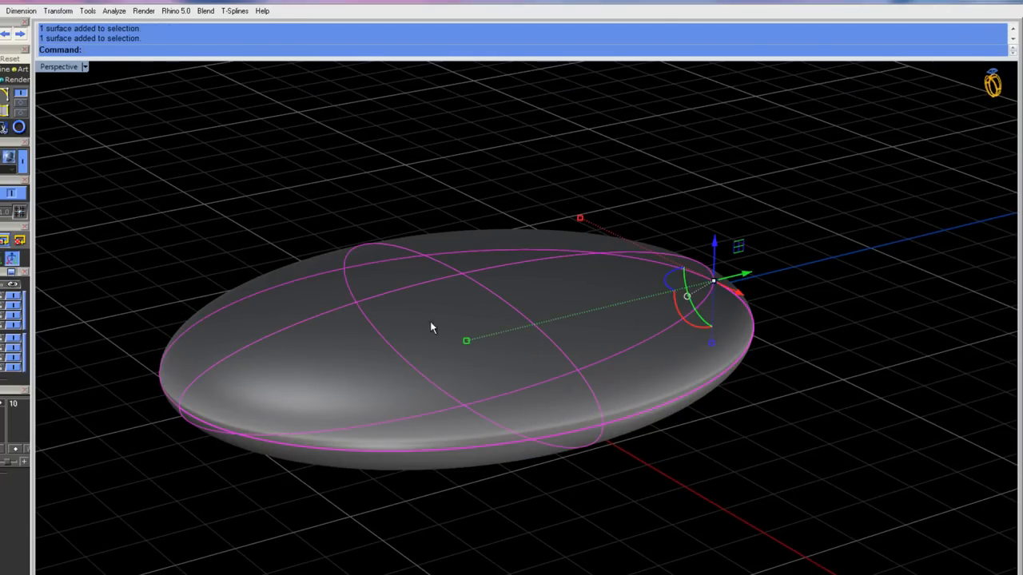
Reset the Gumball to its default position at the ellipsoid's centre and deselect the ellipsoid.
right_click_drag(748, 369, 726, 364)
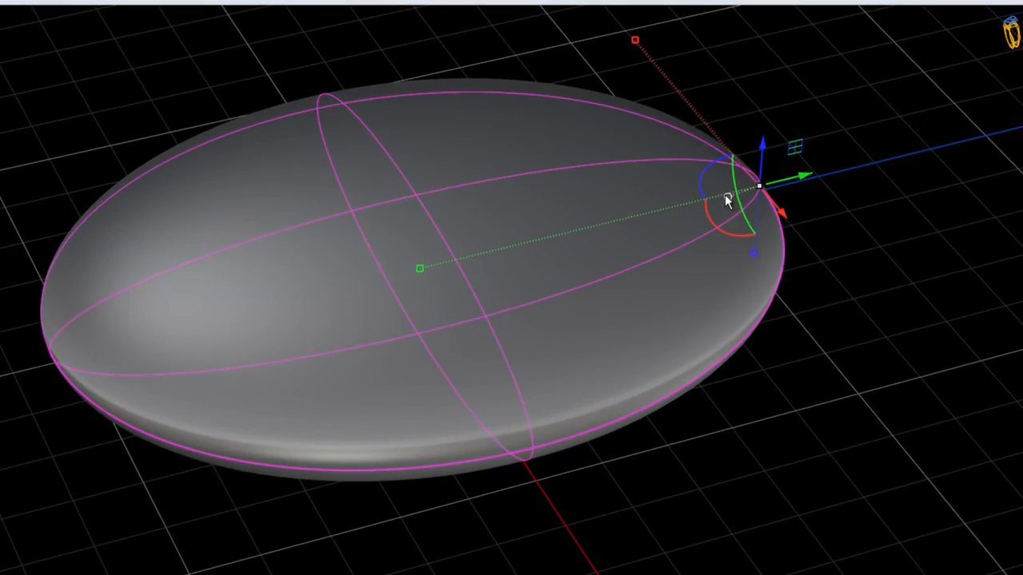
left_click(728, 196)
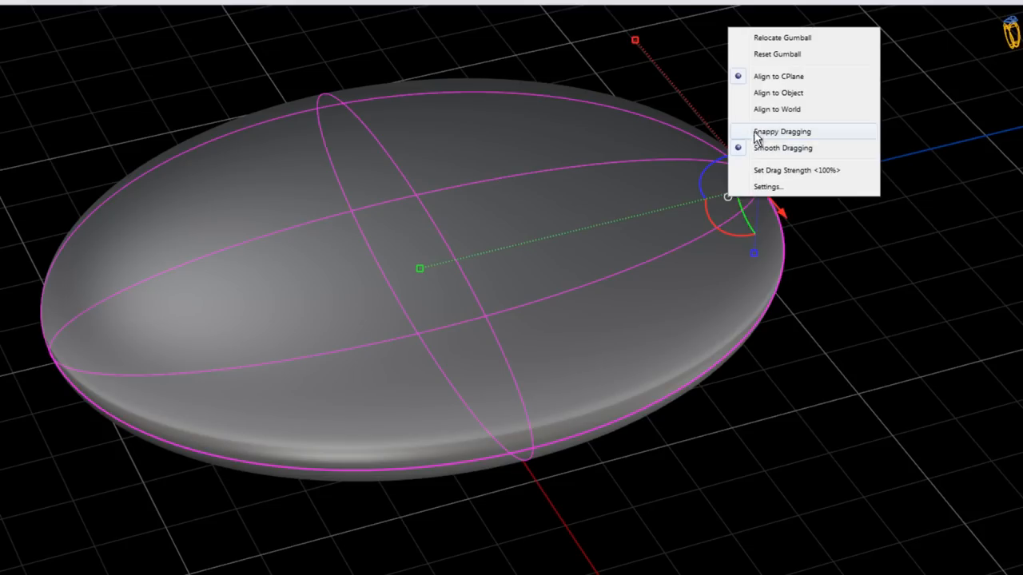
left_click(775, 54)
right_click_drag(347, 267, 422, 297)
scroll(399, 361, "down", 3)
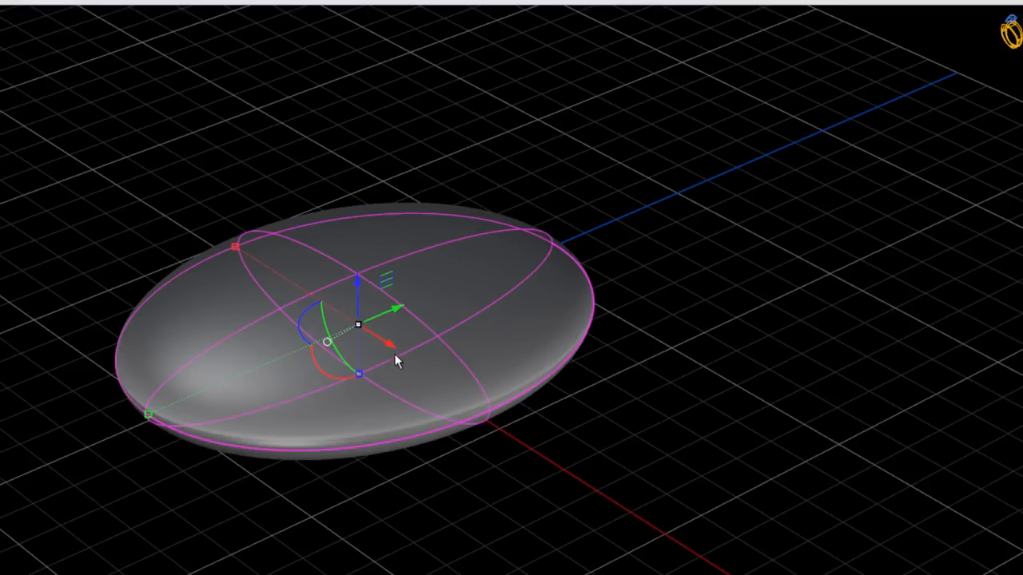
right_click_drag(399, 361, 371, 410, "shift")
right_click_drag(319, 371, 310, 380, "shift")
left_click(409, 562)
right_click_drag(329, 428, 275, 495, "shift")
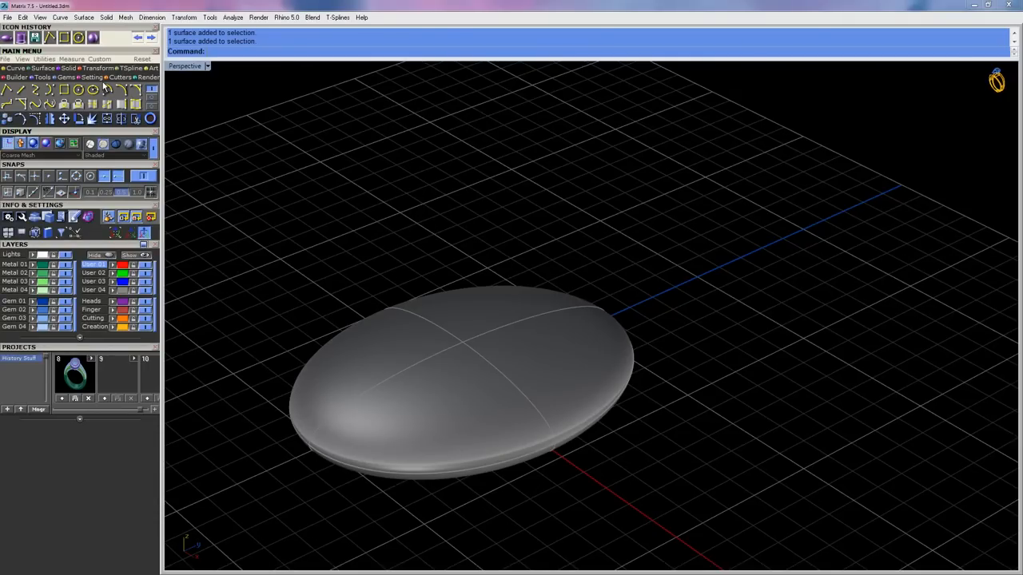
Load a cushion-cut diamond of 6.00L x 4.00W with the Gem Loader and delete the ellipsoid.
left_click(60, 77)
left_click(15, 89)
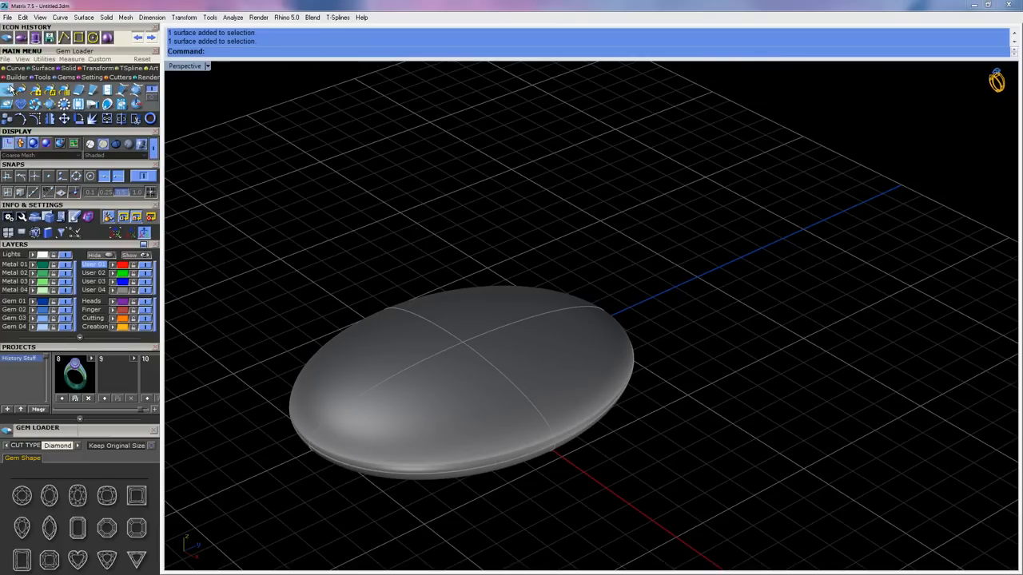
left_click(77, 497)
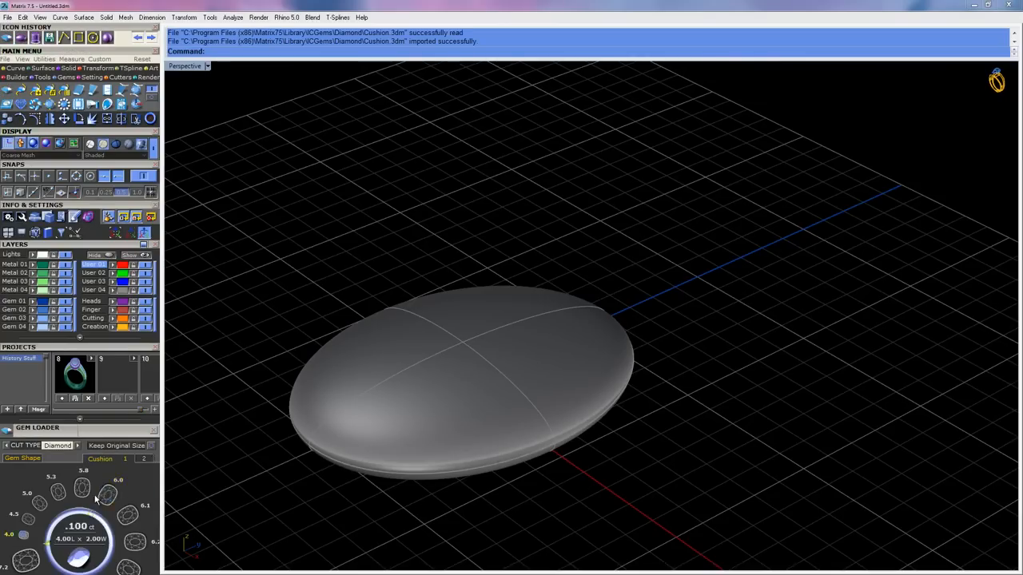
left_click(476, 375)
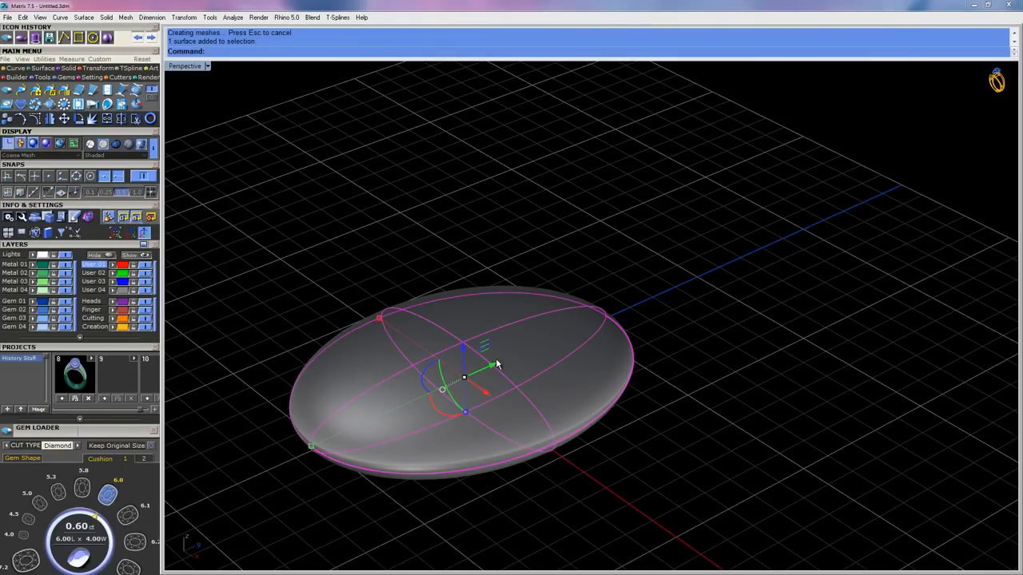
key("Delete")
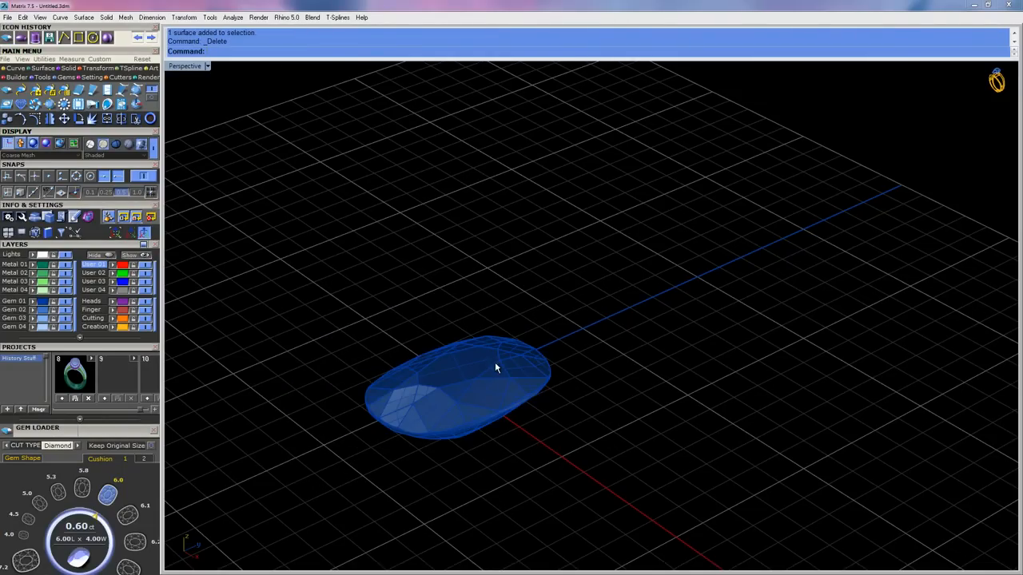
Move the cushion diamond with its Gumball and undo the move.
left_click(495, 367)
right_click_drag(495, 367, 472, 386)
left_click_drag(471, 386, 528, 259)
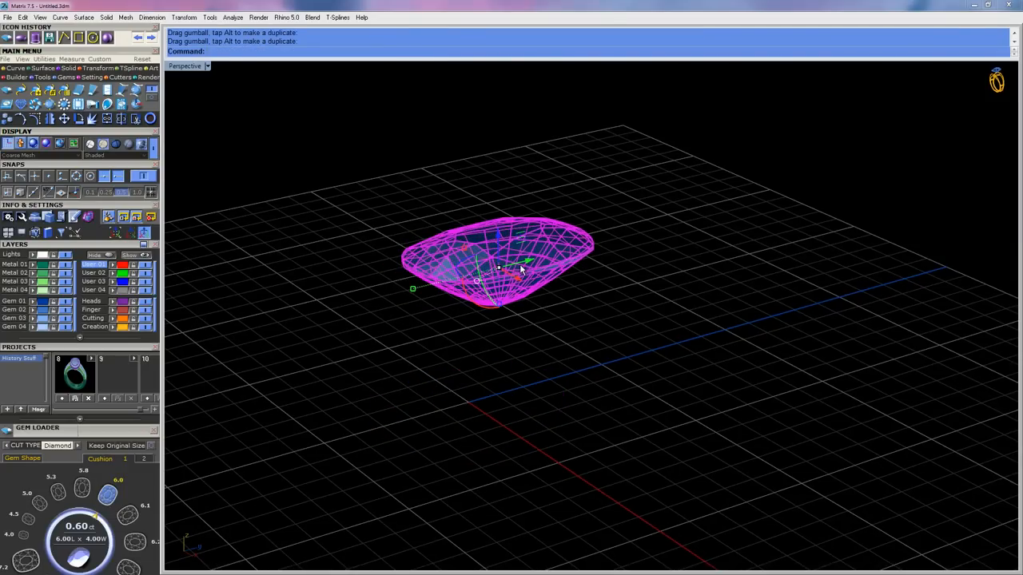
key("ctrl+z")
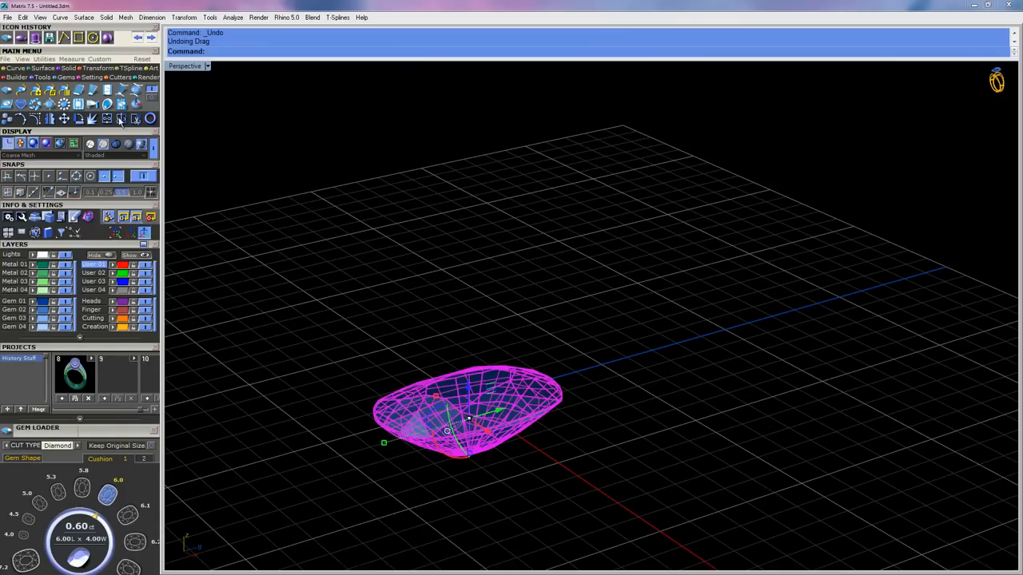
Draw two circles on the grid beside the diamond, the first with a radius of about 2.24.
left_click(93, 38)
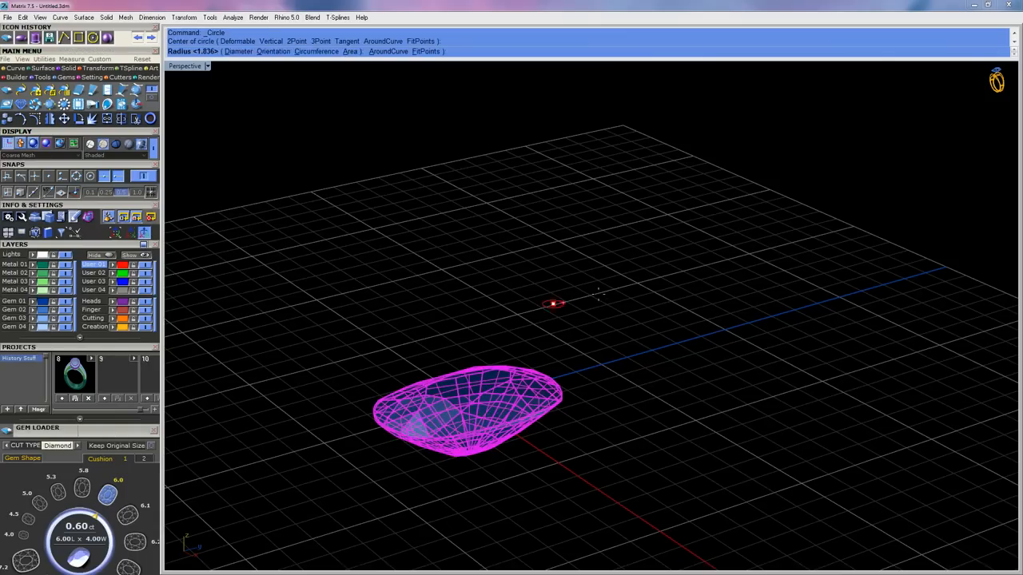
left_click(624, 304)
key("Return")
left_click(639, 388)
left_click(705, 389)
Select the diamond and both circles, raise them together along the Gumball's blue axis, and undo the move.
left_click_drag(781, 219, 183, 559)
right_click_drag(479, 507, 505, 485)
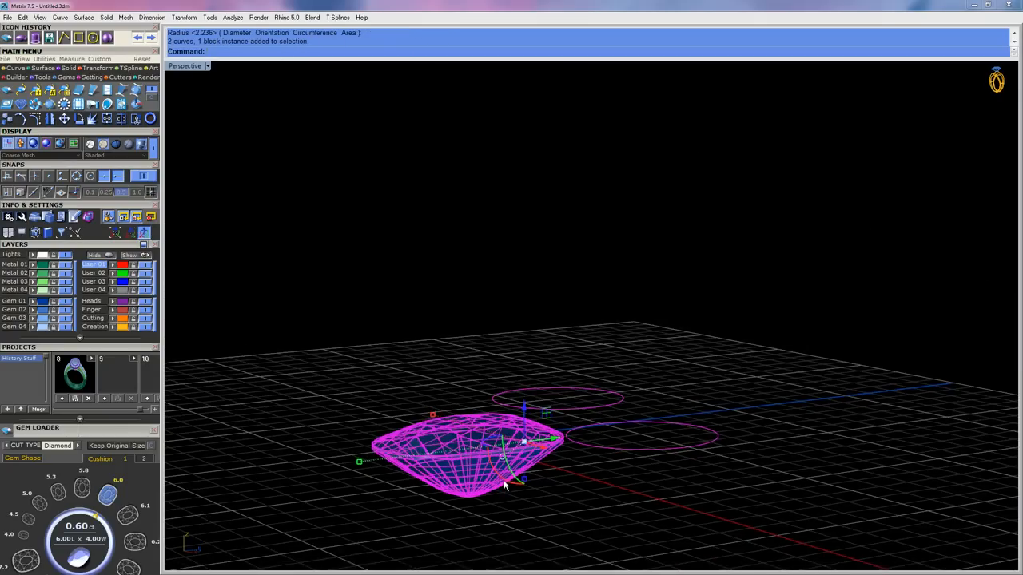
left_click_drag(525, 409, 511, 297)
right_click_drag(505, 398, 528, 432)
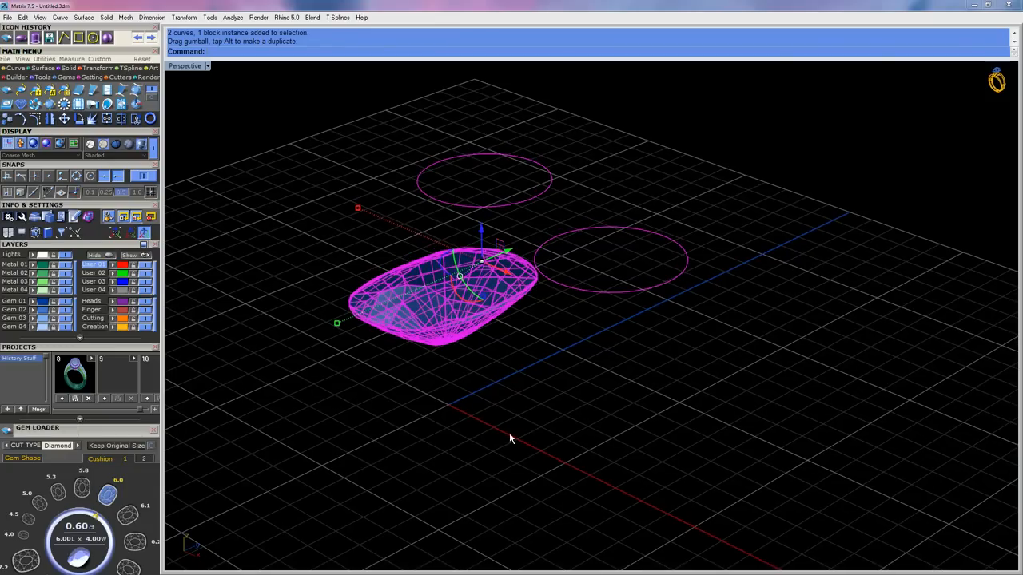
key("ctrl+z")
Select the diamond and both circles together and delete them.
key("Escape")
left_click_drag(777, 96, 335, 504)
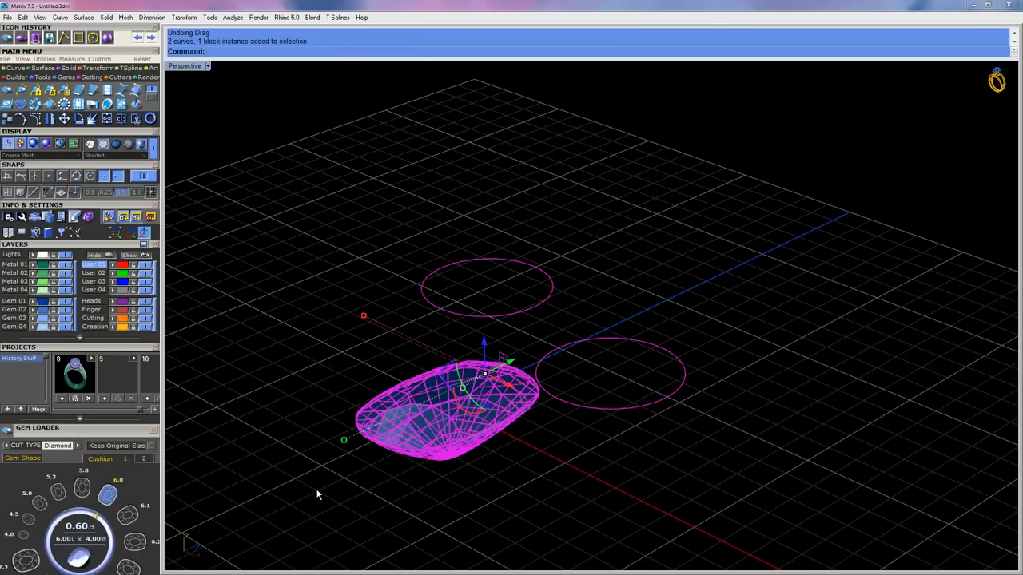
key("Delete")
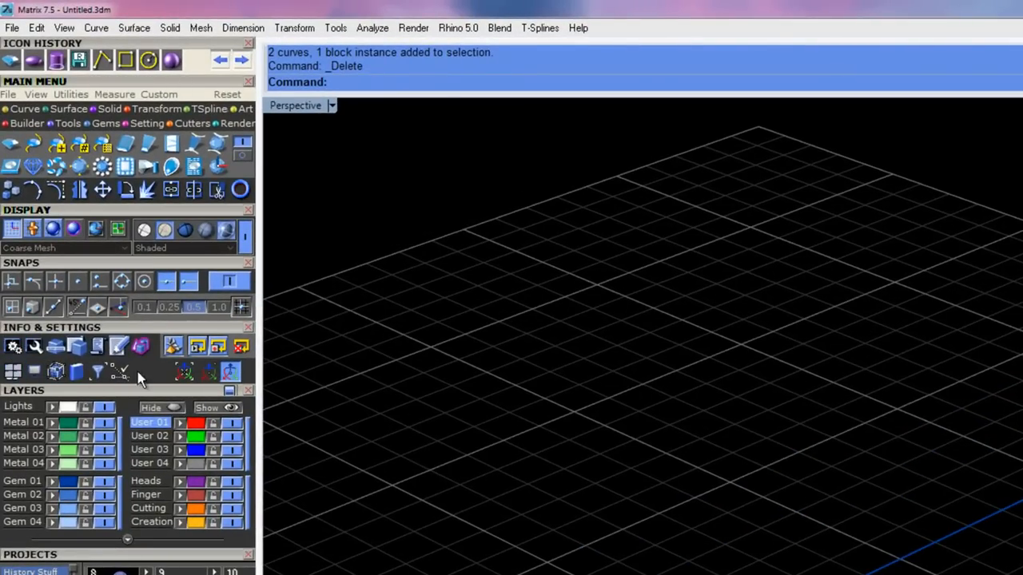
Show the viewport tabs and use them to view Through Finger, Side View and Looking Down before returning to Perspective.
left_click(12, 372)
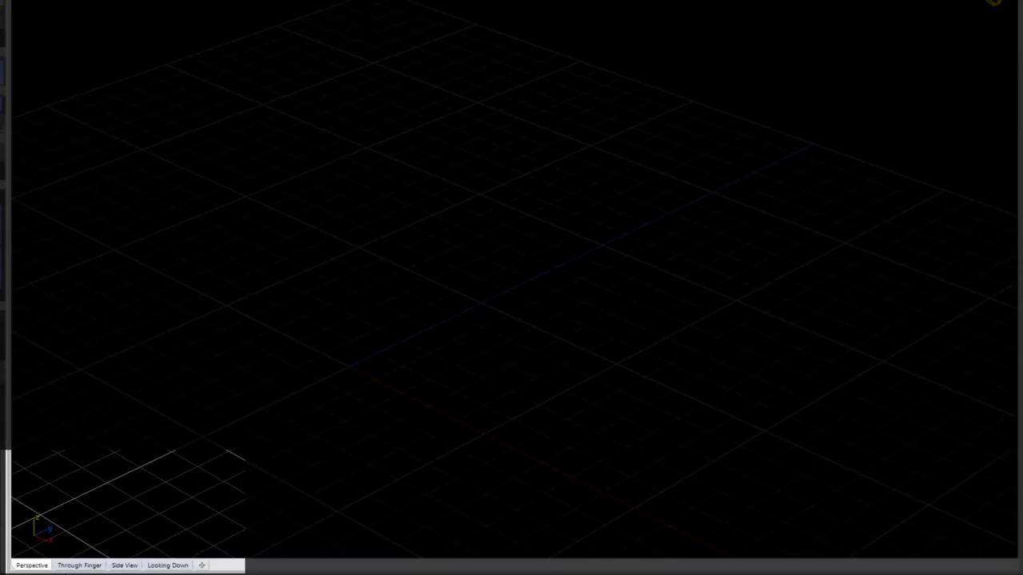
left_click(73, 569)
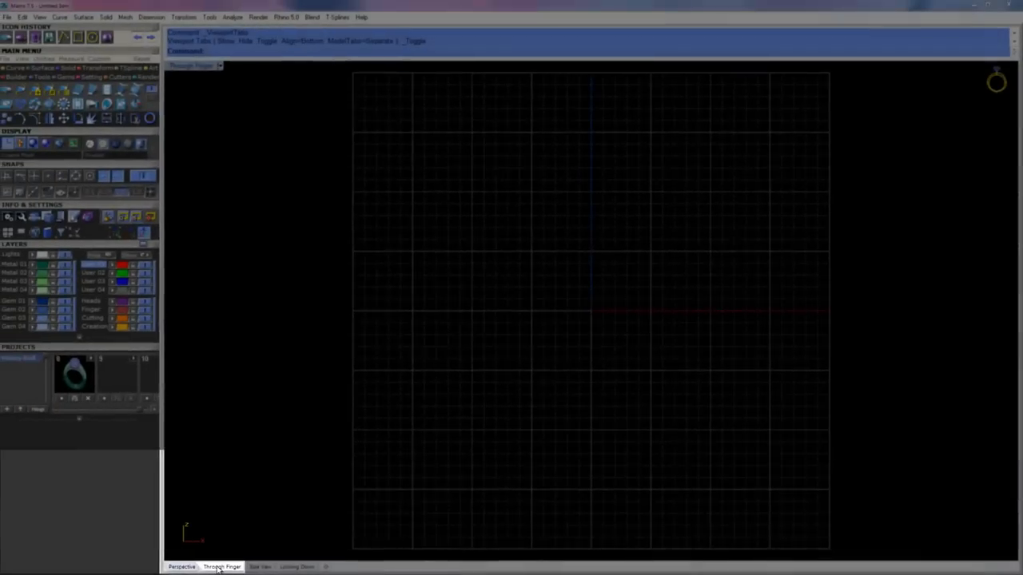
left_click(123, 566)
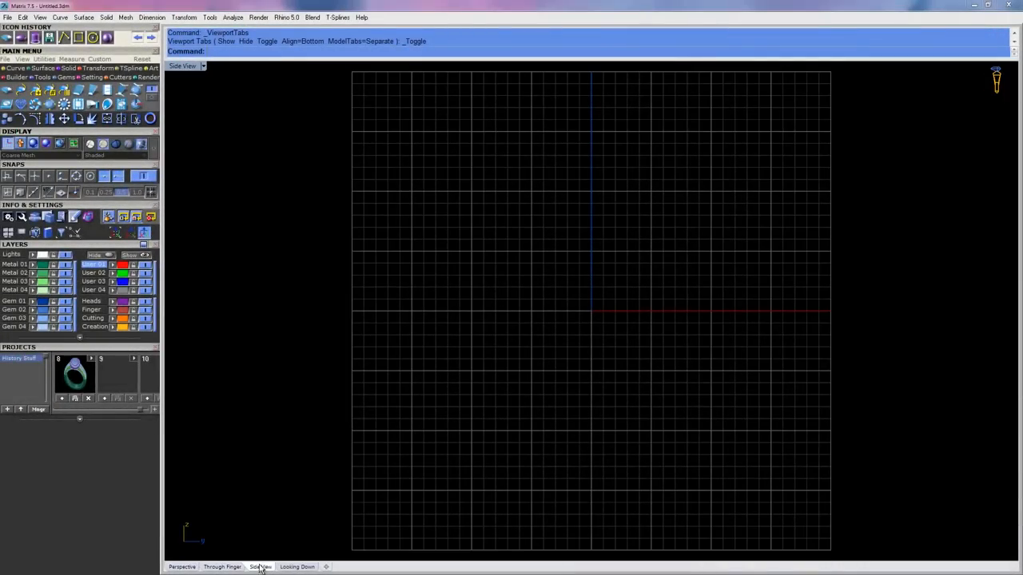
left_click(294, 568)
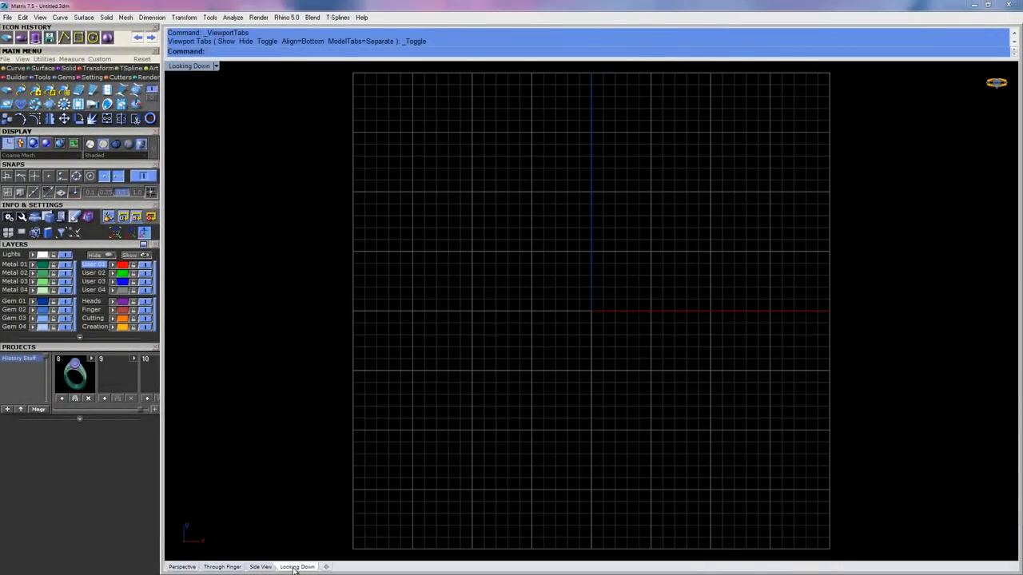
left_click(262, 566)
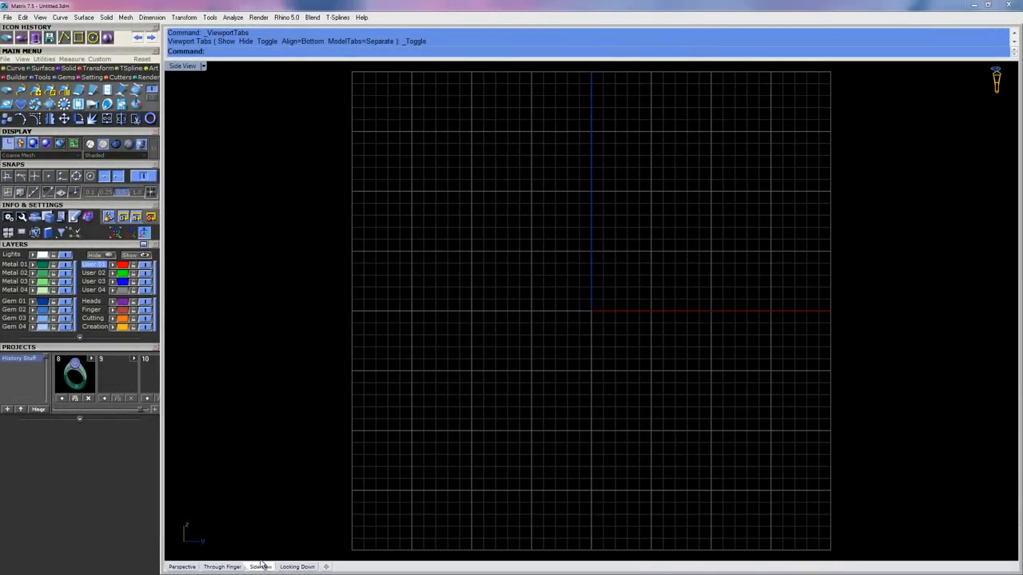
left_click(230, 566)
left_click(181, 567)
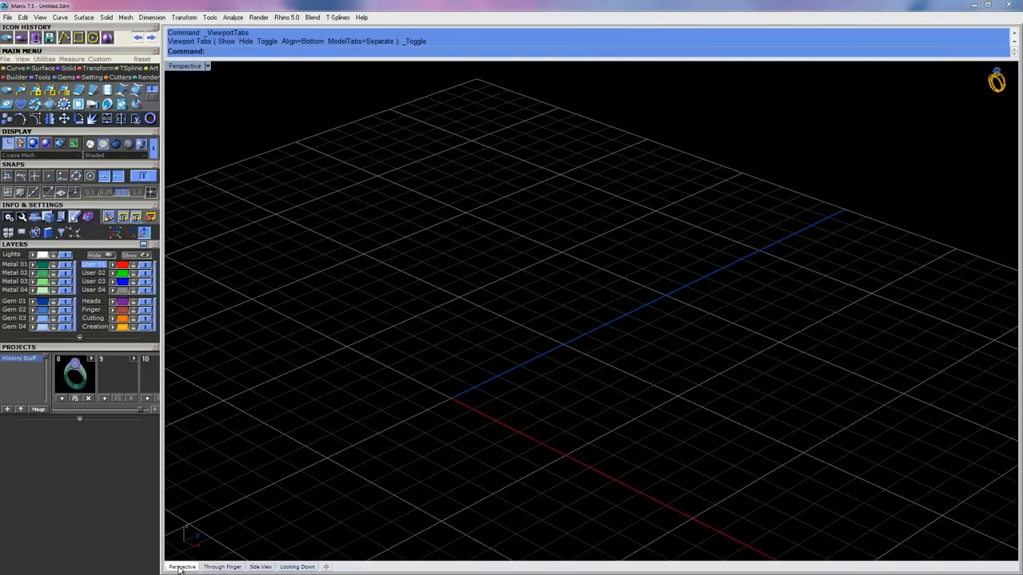
Restore the four-viewport layout, maximize Side View, and return to the Perspective view.
double_click(185, 67)
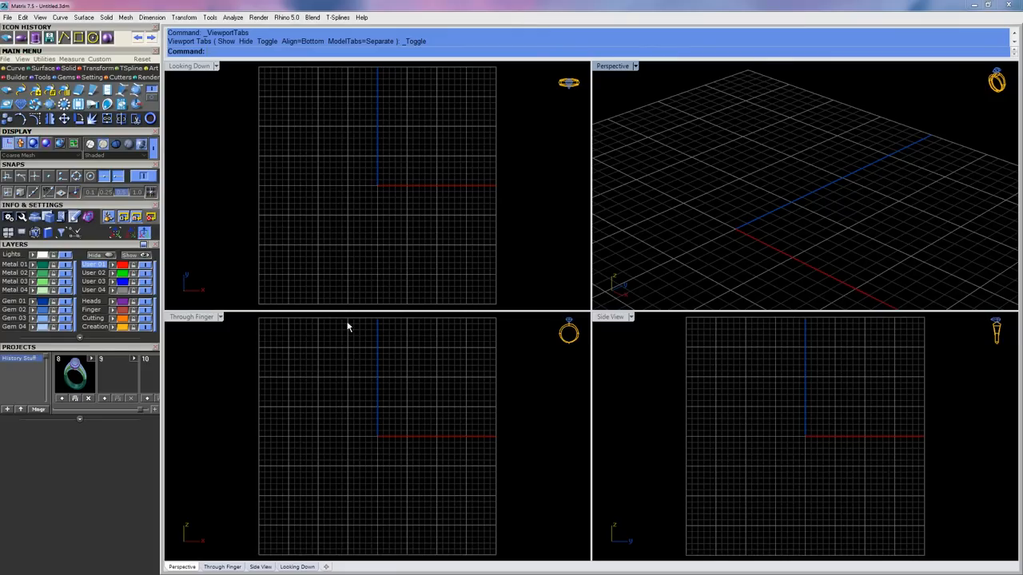
double_click(609, 317)
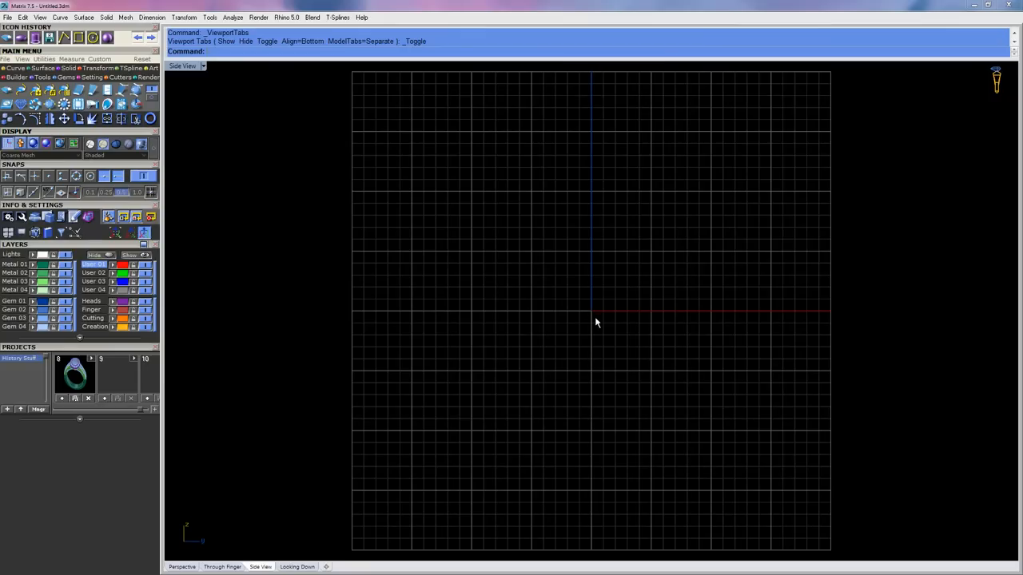
left_click(225, 567)
left_click(192, 567)
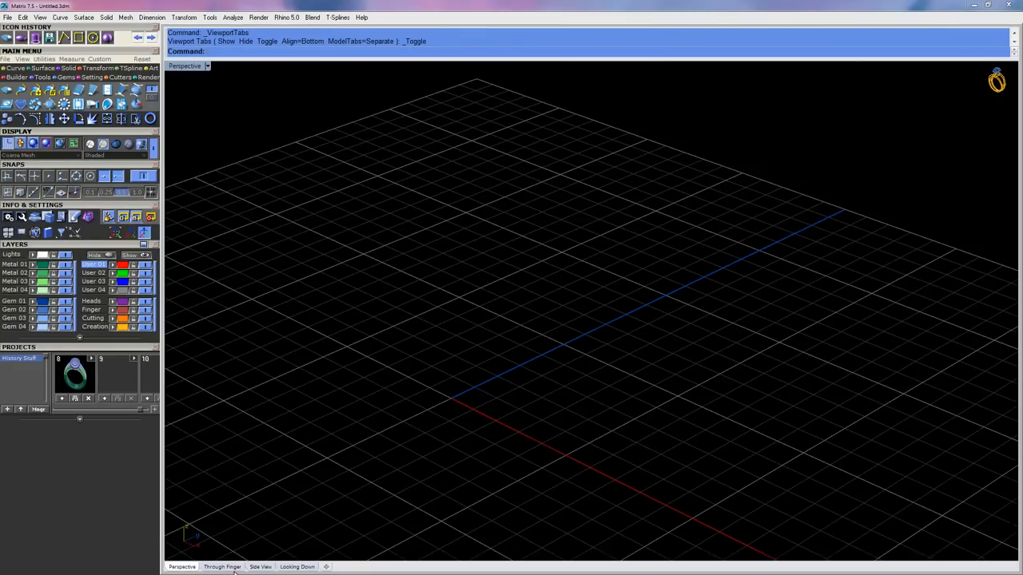
Switch to the Looking Down view and open a new floating viewport from it.
left_click(223, 567)
left_click(257, 567)
left_click(298, 567)
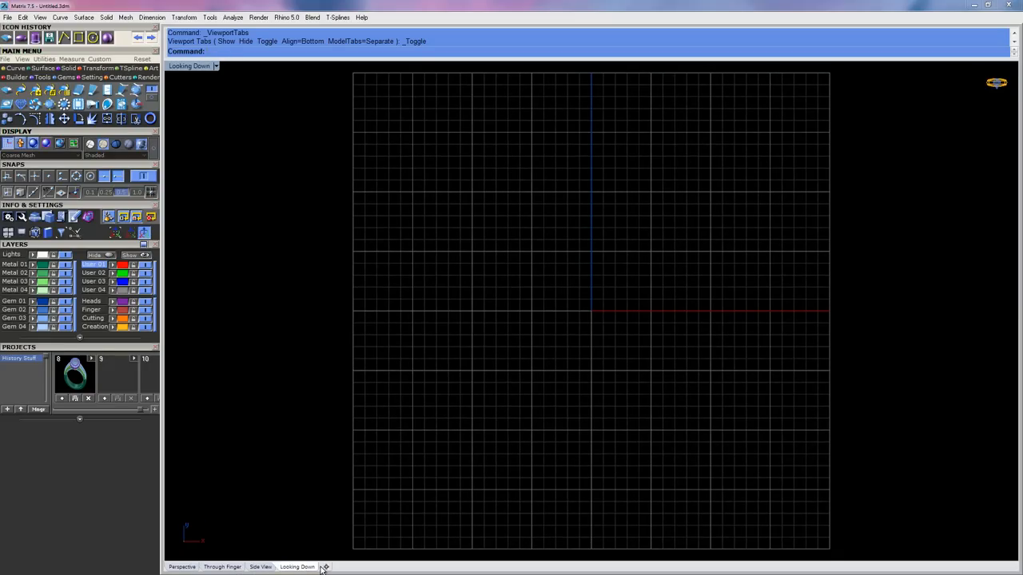
left_click(324, 567)
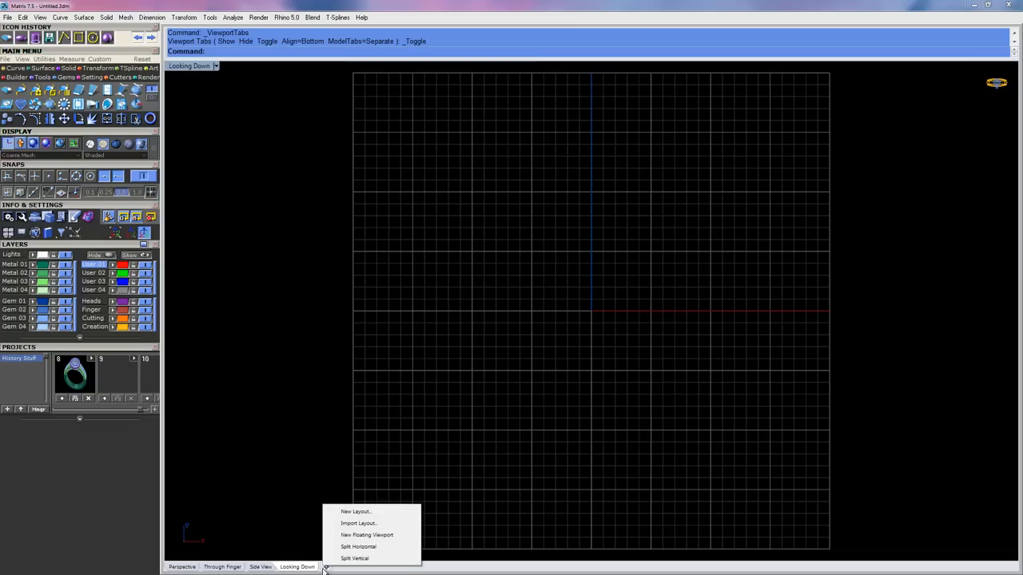
left_click(355, 536)
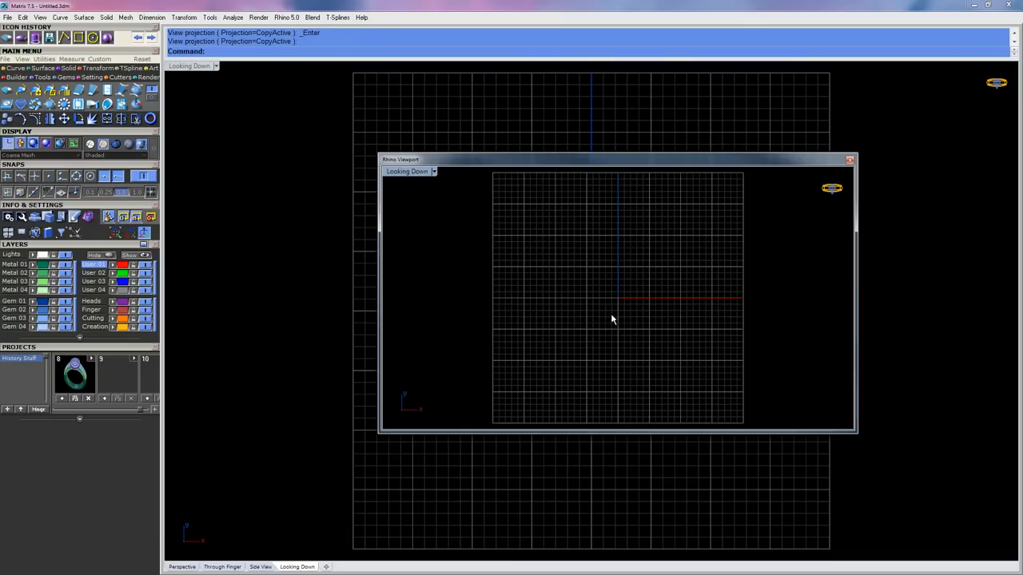
Close the floating Looking Down viewport and tear off a floating copy of the Perspective viewport over the tool panels.
left_click(850, 162)
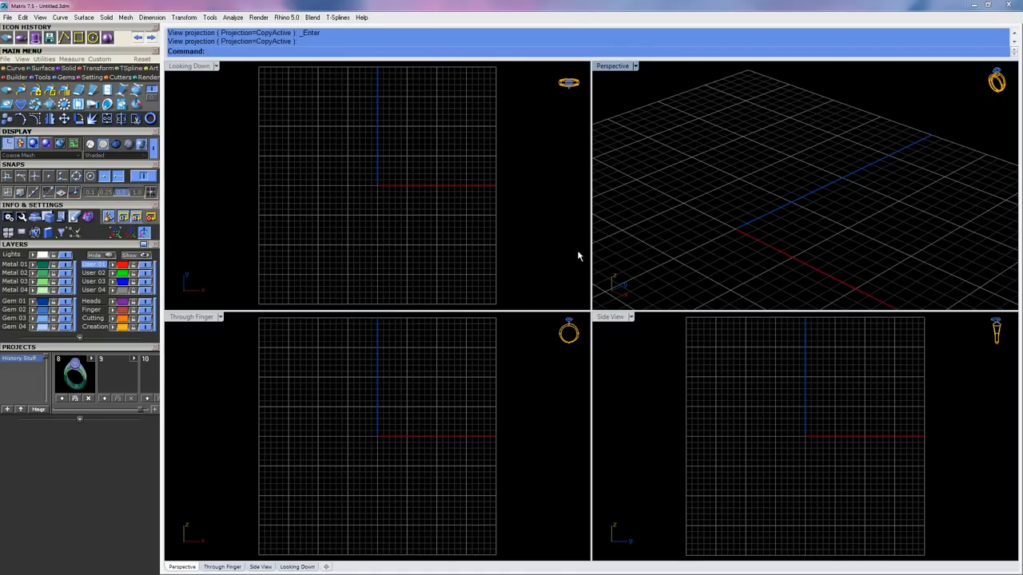
left_click_drag(615, 67, 273, 100)
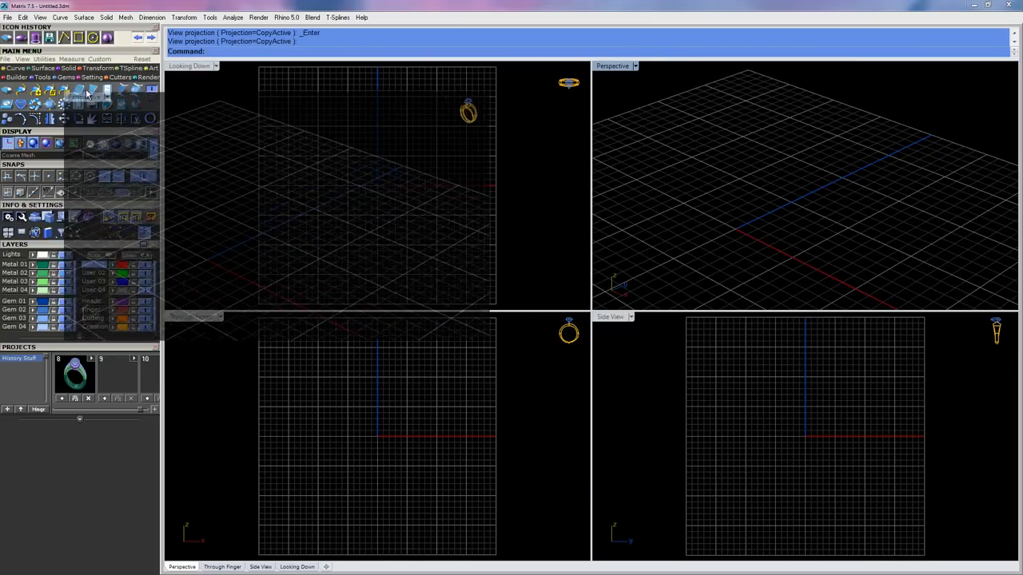
left_click_drag(146, 81, 106, 129)
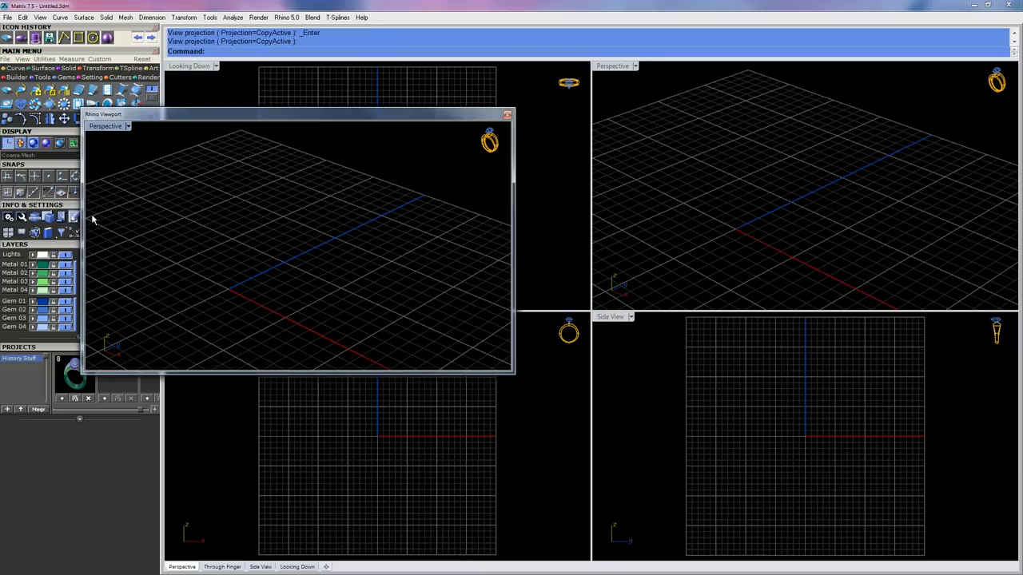
Reposition the floating Perspective viewport before closing it, and turn off the viewport tabs.
left_click_drag(166, 120, 140, 121)
right_click_drag(199, 192, 247, 232)
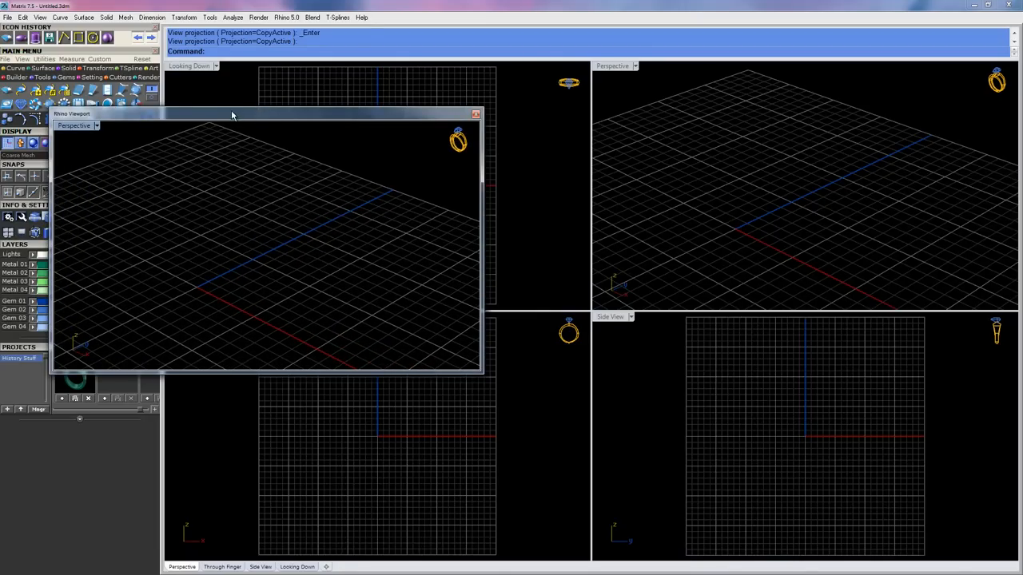
left_click_drag(229, 122, 250, 129)
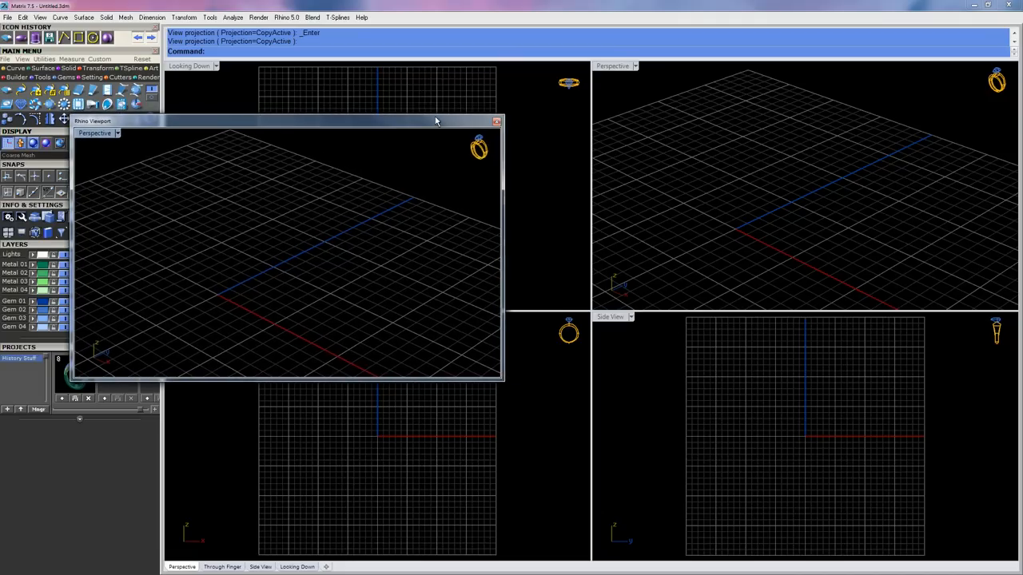
left_click(496, 122)
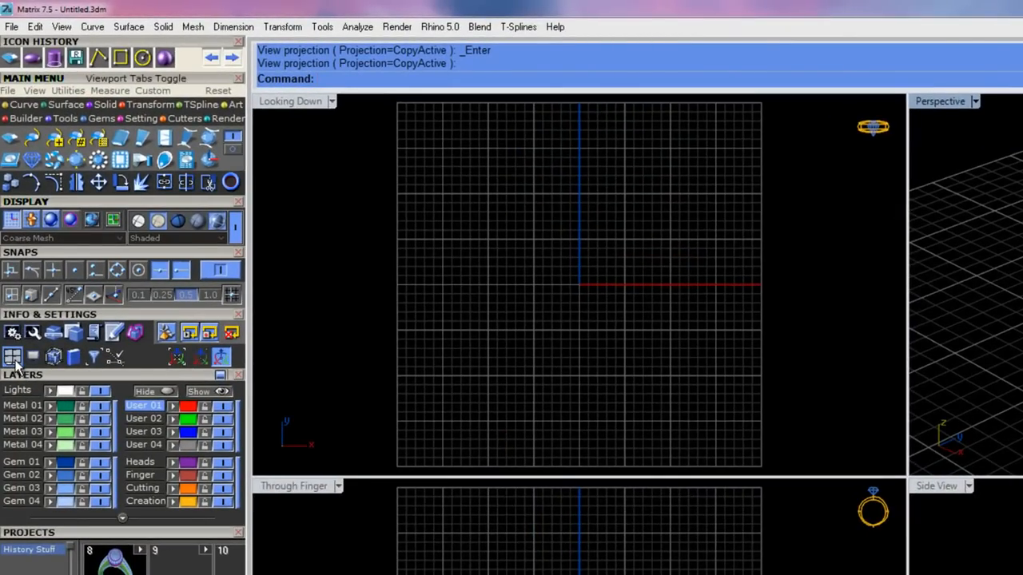
left_click(14, 360)
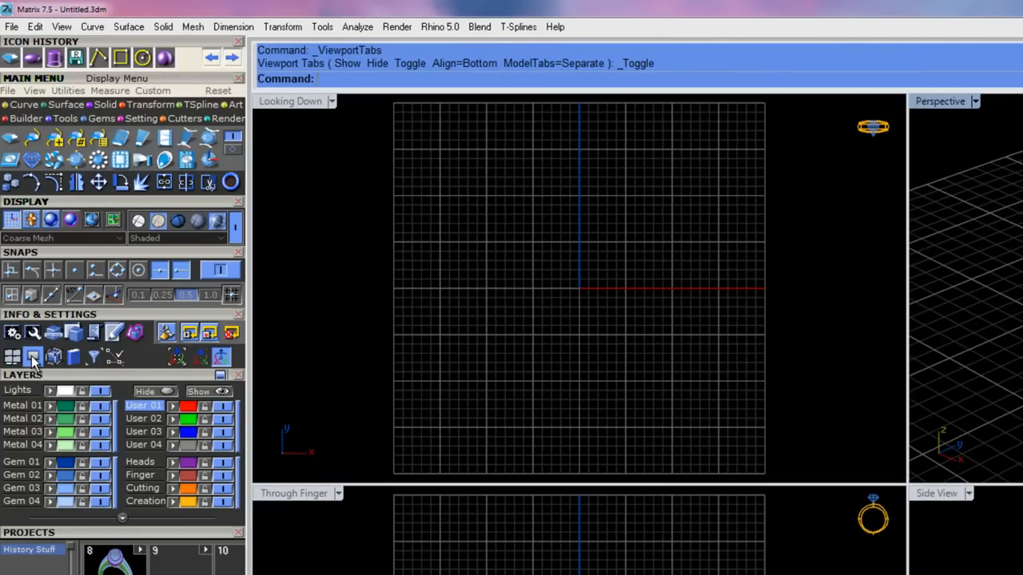
Import ring 8 from the History Stuff project into the scene and clear its selection.
left_click(143, 552)
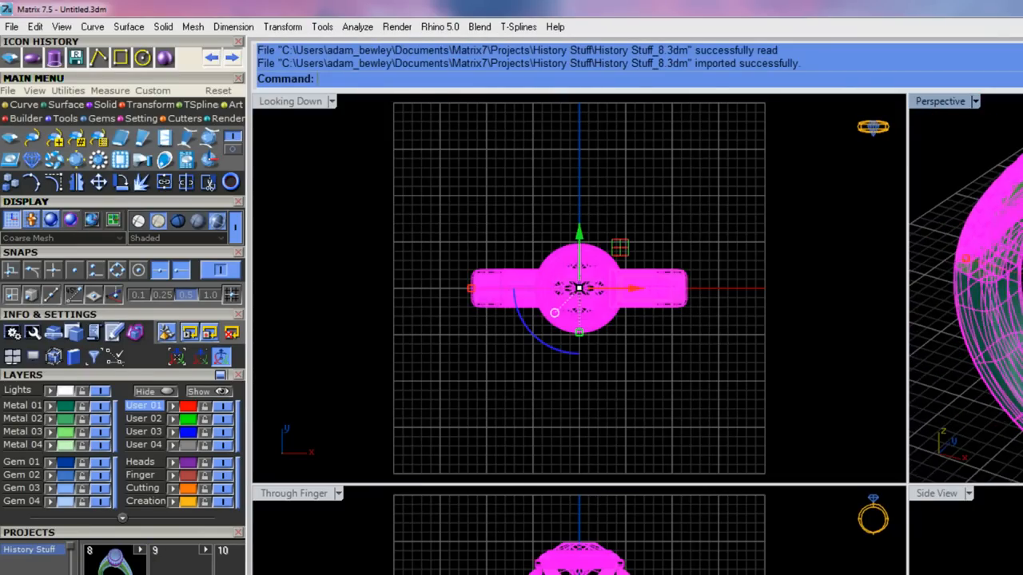
key("Escape")
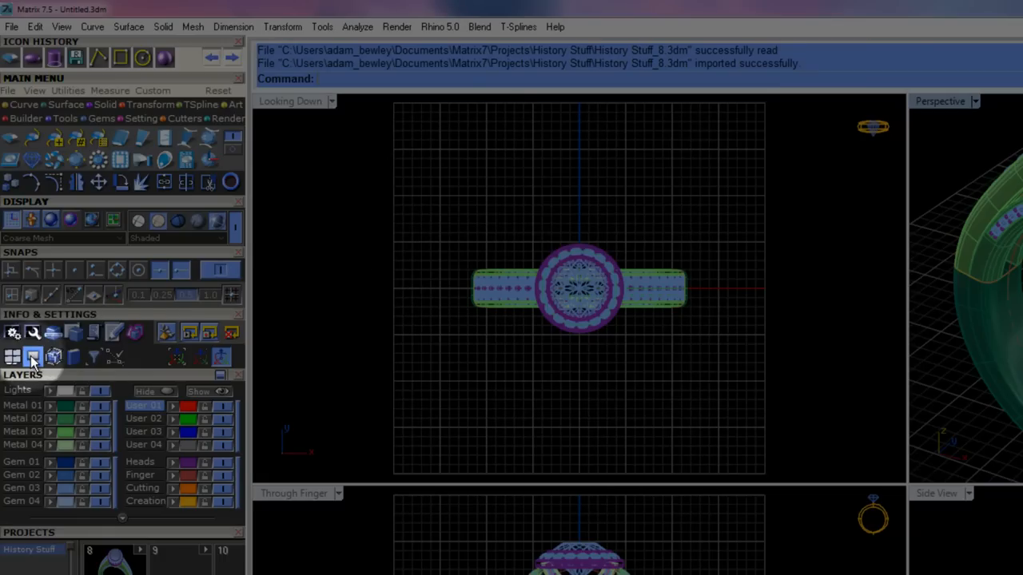
Open the viewport display properties and dock the panel at the edge beside the viewports.
left_click(32, 359)
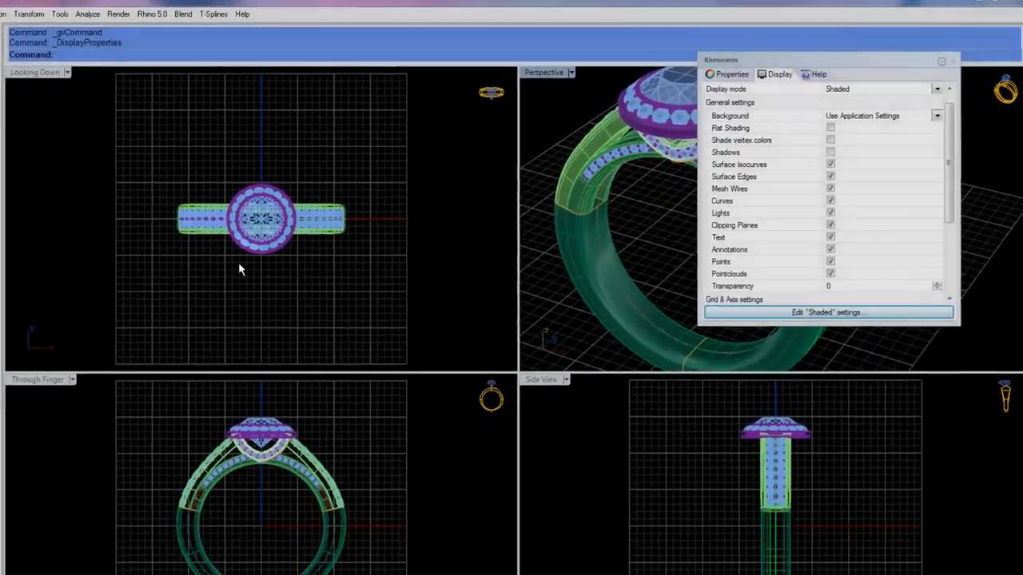
left_click_drag(837, 55, 1016, 141)
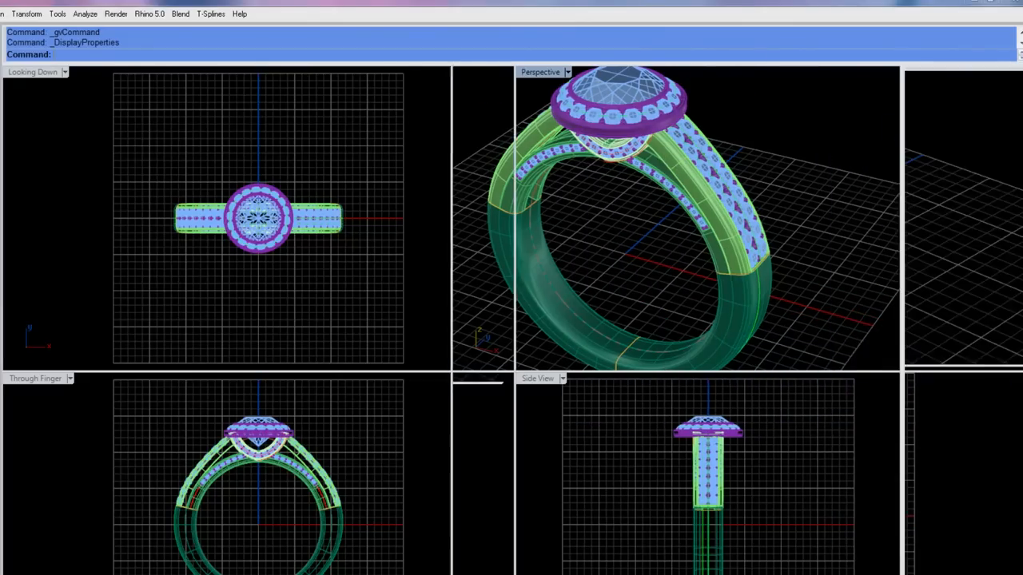
left_click_drag(903, 104, 871, 122)
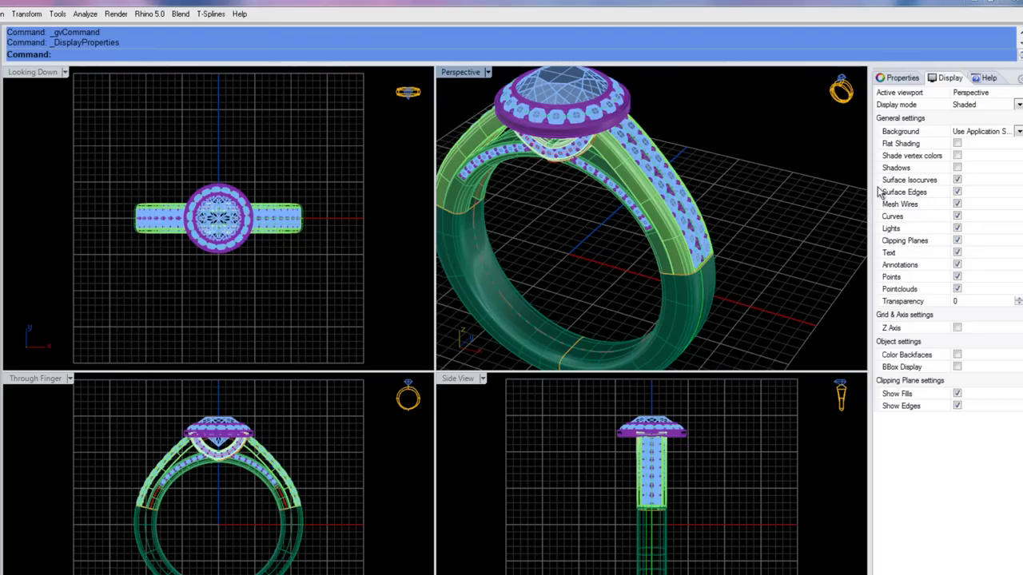
Maximize the Perspective view and frame the ring's head and shoulders at an angle.
right_click_drag(695, 221, 763, 223, "shift")
double_click(457, 72)
right_click_drag(471, 120, 464, 179)
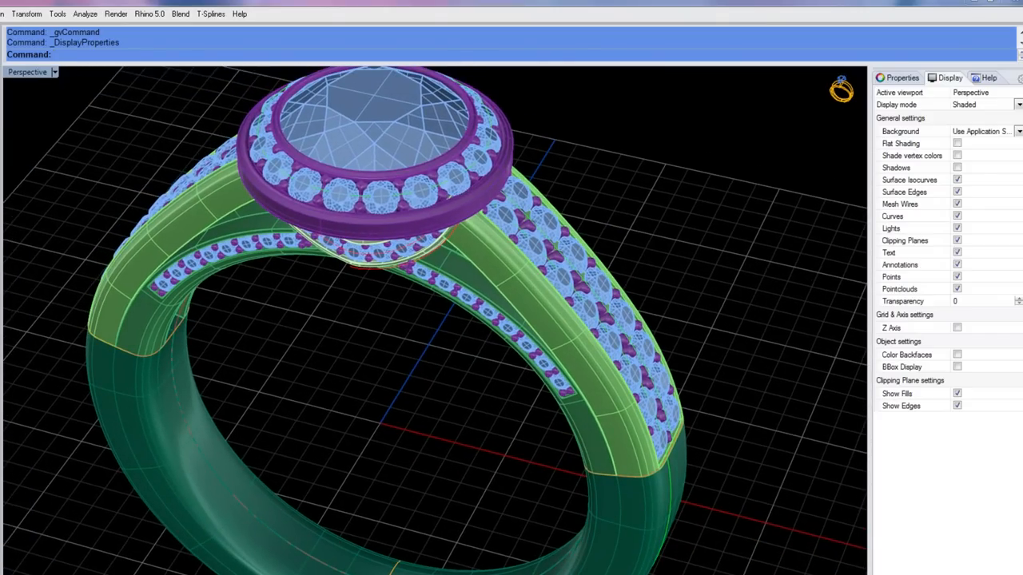
right_click_drag(529, 294, 522, 272)
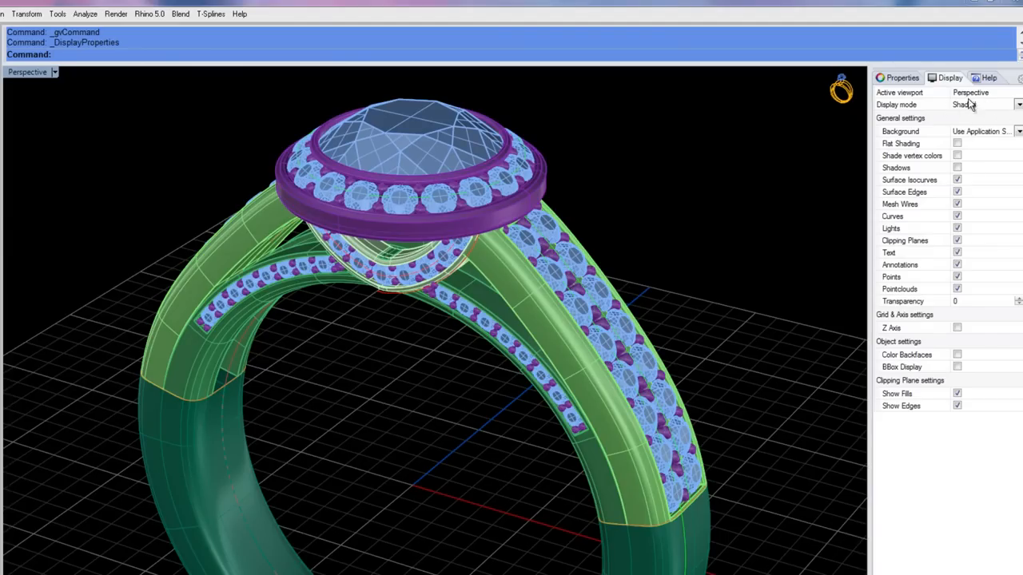
right_click_drag(680, 199, 653, 211)
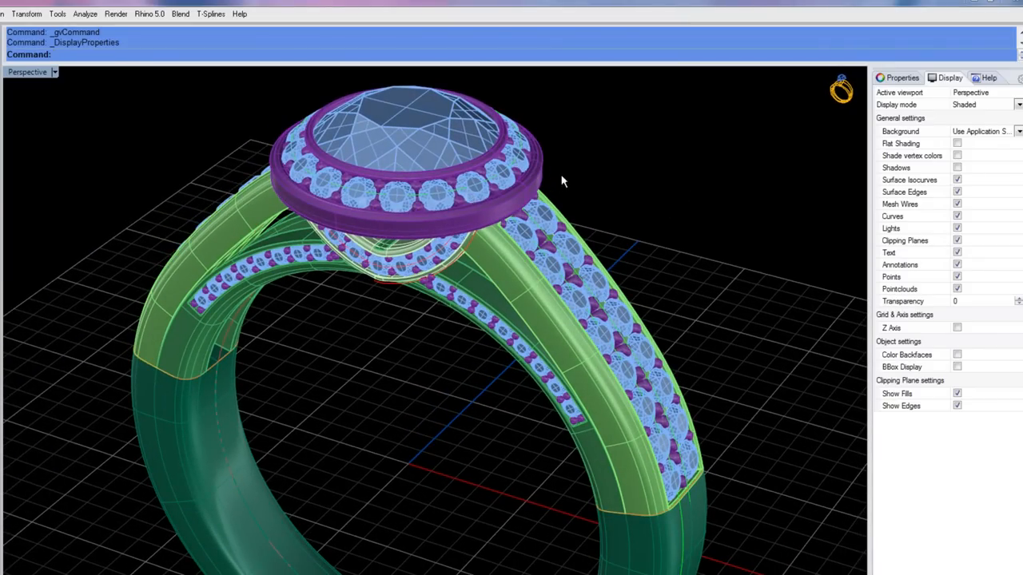
Try hiding and restoring curves, followed by surface isocurves and surface edges, in the Perspective view's Shaded display.
left_click(958, 217)
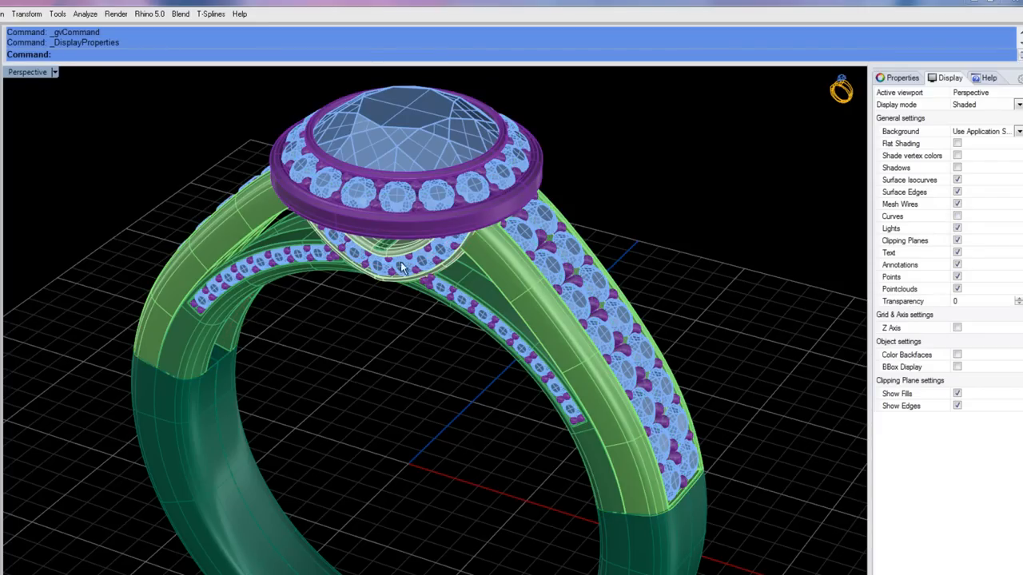
left_click(957, 217)
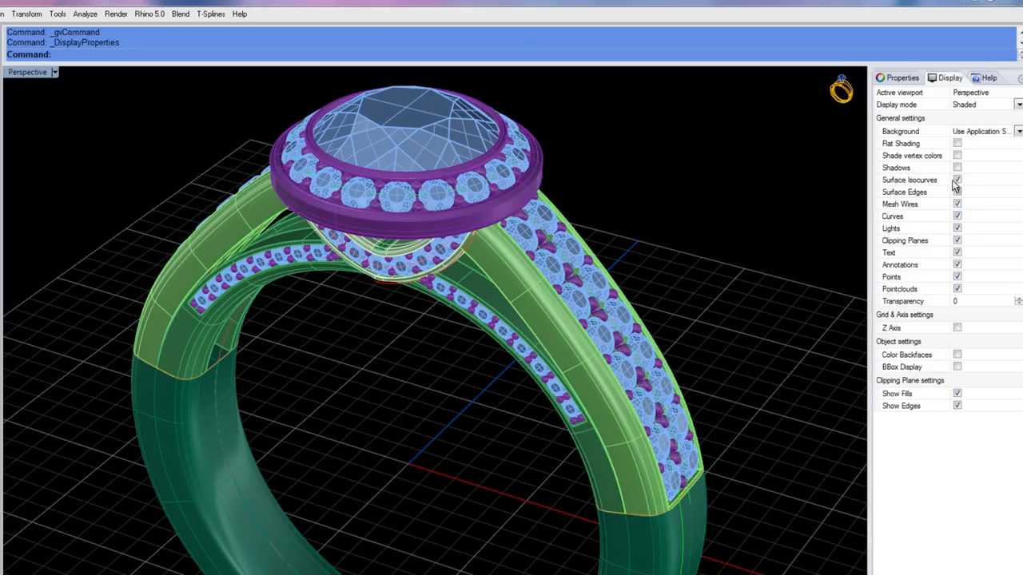
left_click(957, 192)
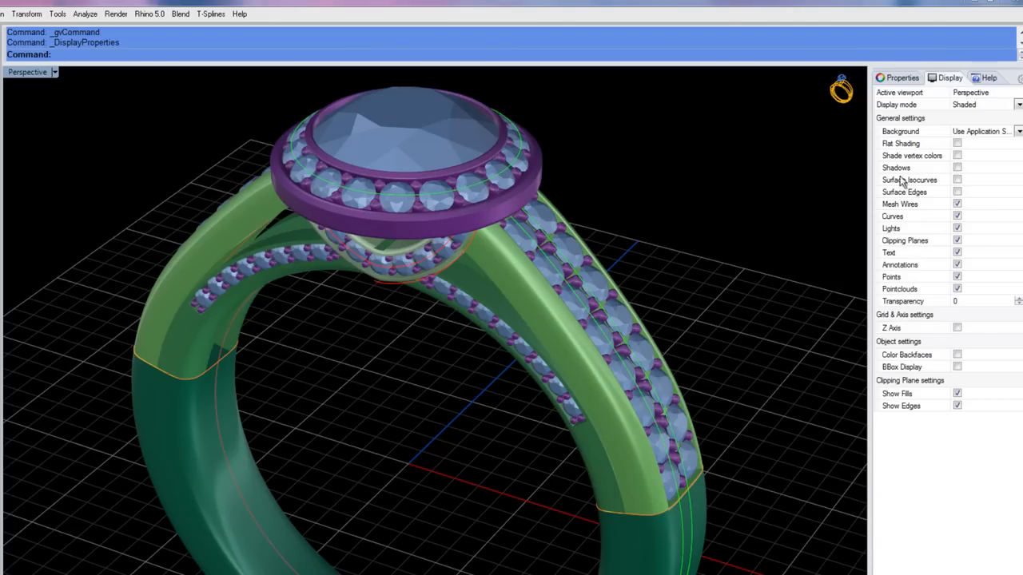
left_click(958, 180)
left_click(957, 191)
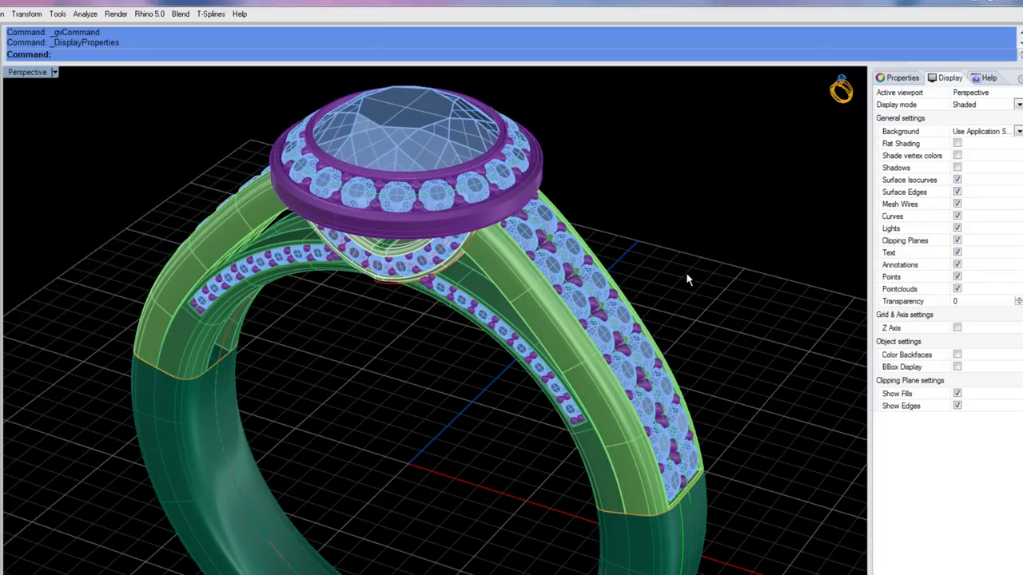
right_click_drag(571, 274, 568, 268)
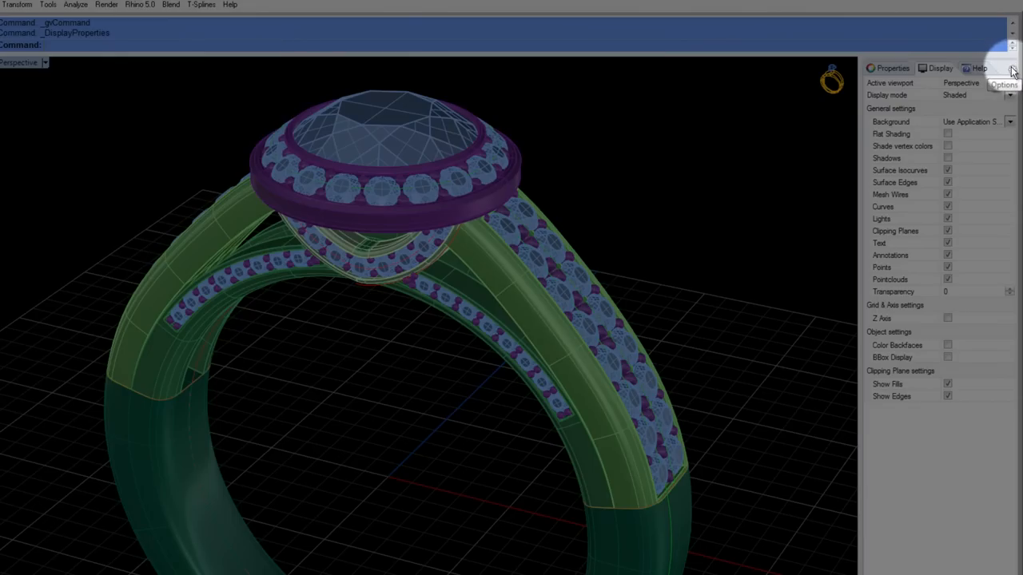
Close the docked display properties panel, and select and delete the whole ring.
left_click(1011, 70)
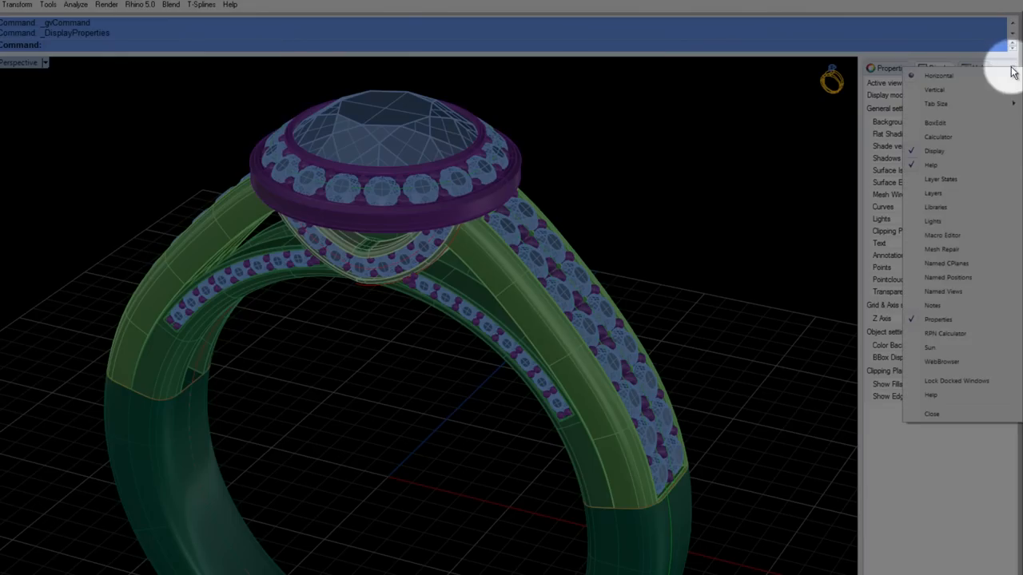
left_click(933, 416)
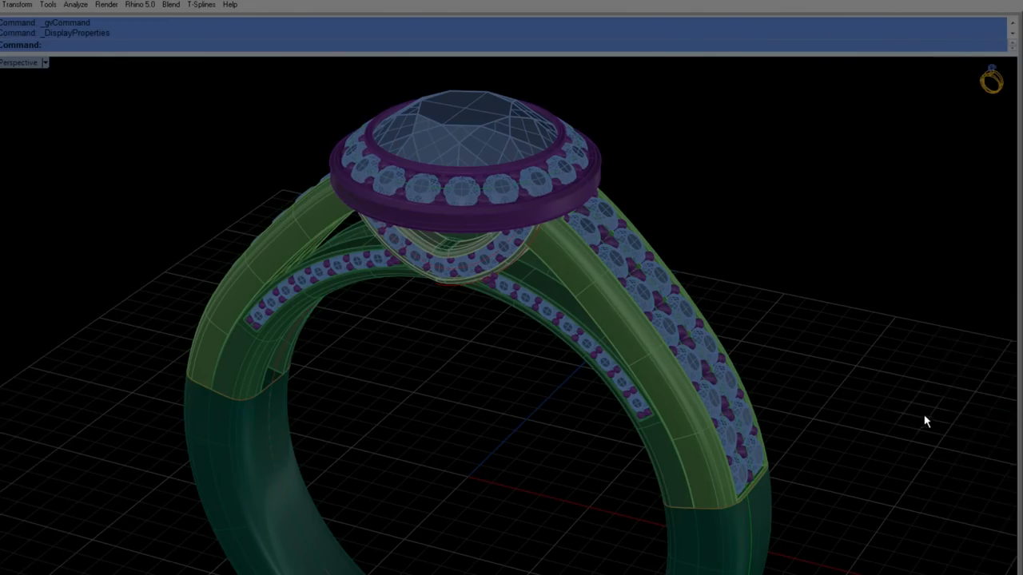
scroll(816, 294, "down", 5)
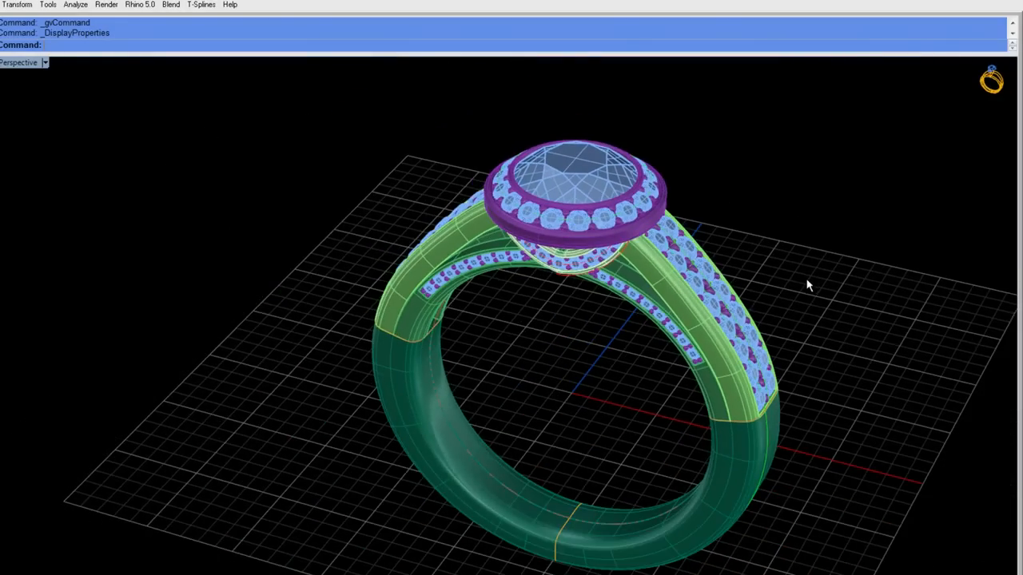
left_click_drag(247, 532, 225, 533)
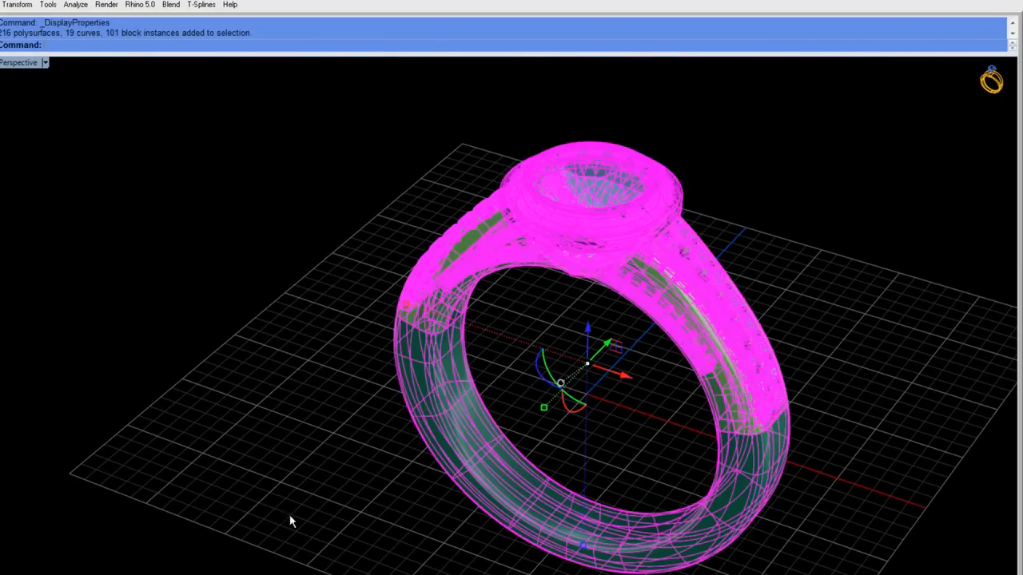
key("Delete")
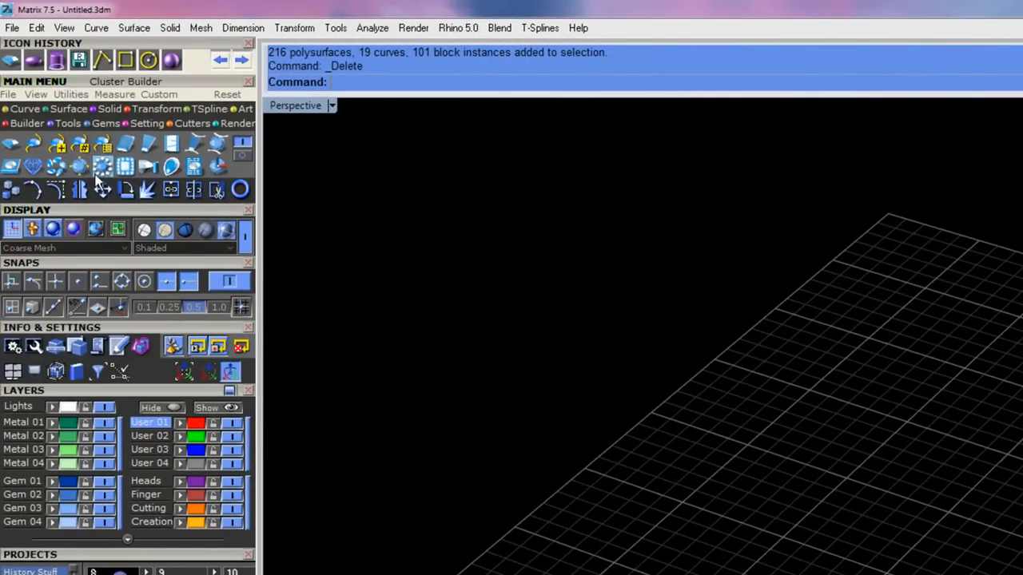
Create a solid box about 8.2 by 7.2 by 6.3 standing on the grid near the origin in the Perspective view.
left_click(109, 110)
left_click(56, 166)
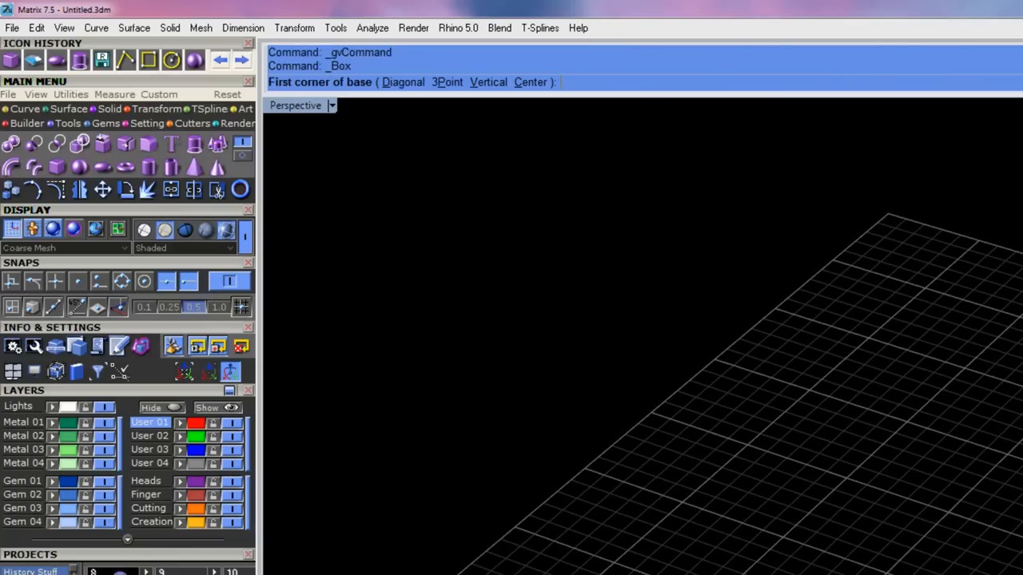
left_click(962, 550)
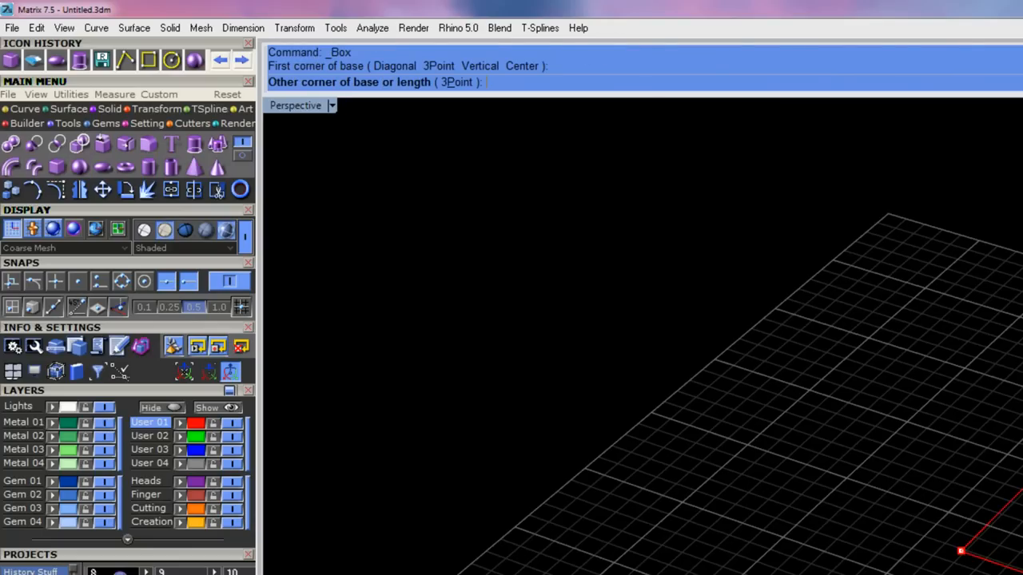
left_click(1015, 523)
left_click(975, 544)
right_click_drag(975, 545, 1012, 481)
left_click(1011, 487)
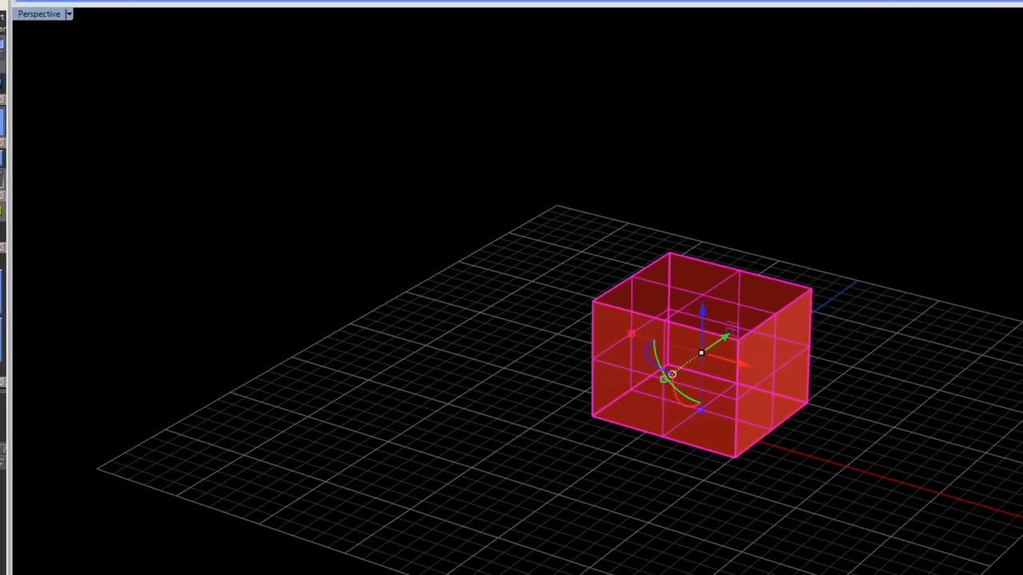
Open BoxEdit, move its window clear of the box, and reselect the box for editing.
key("Return")
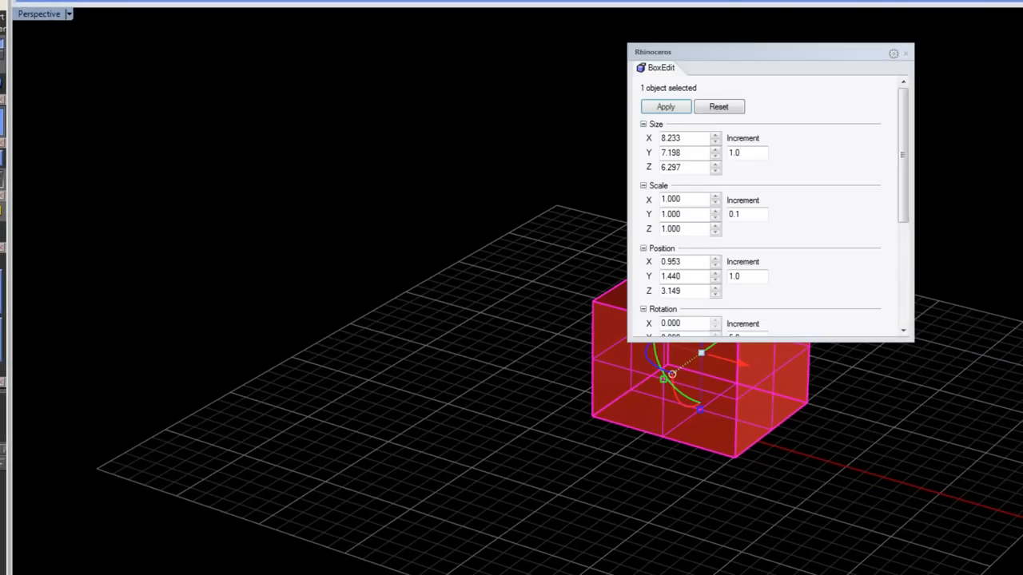
left_click_drag(781, 57, 358, 111)
right_click_drag(621, 220, 535, 232)
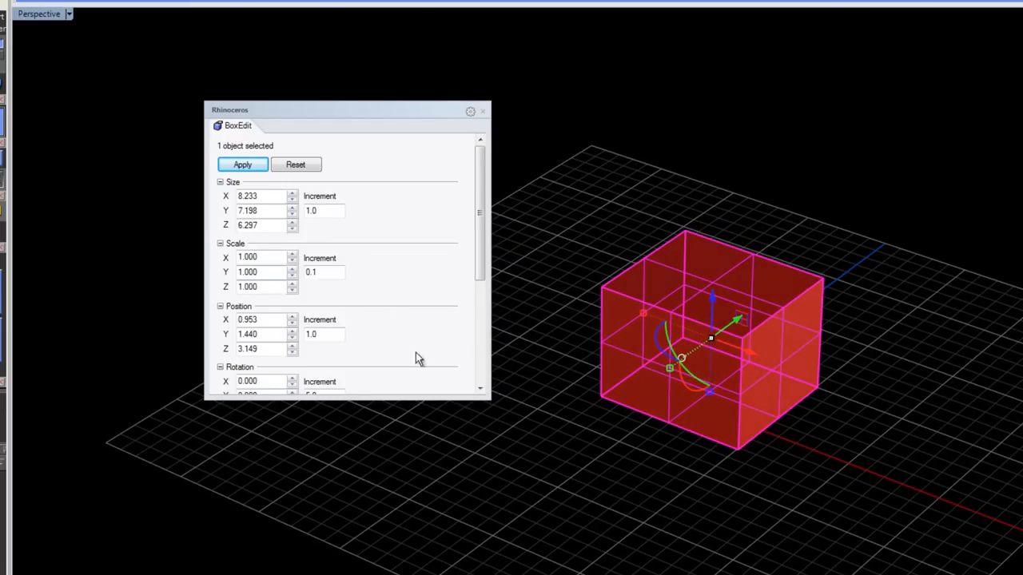
left_click(559, 481)
left_click(690, 340)
Set the box's BoxEdit size to X 8, Y 8 and Z 5, apply it, and reselect the resized box.
double_click(260, 196)
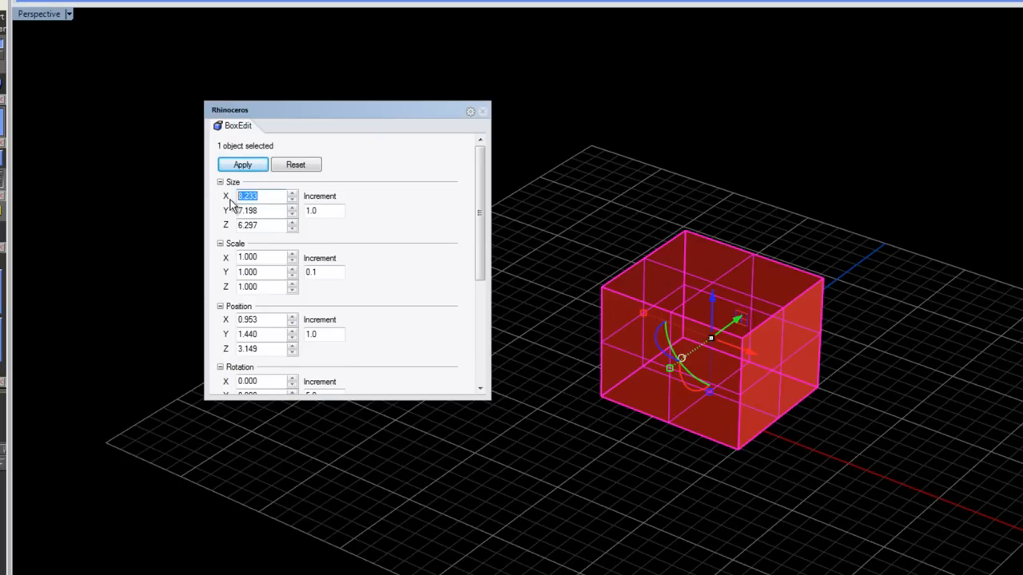
type("8")
key("Tab")
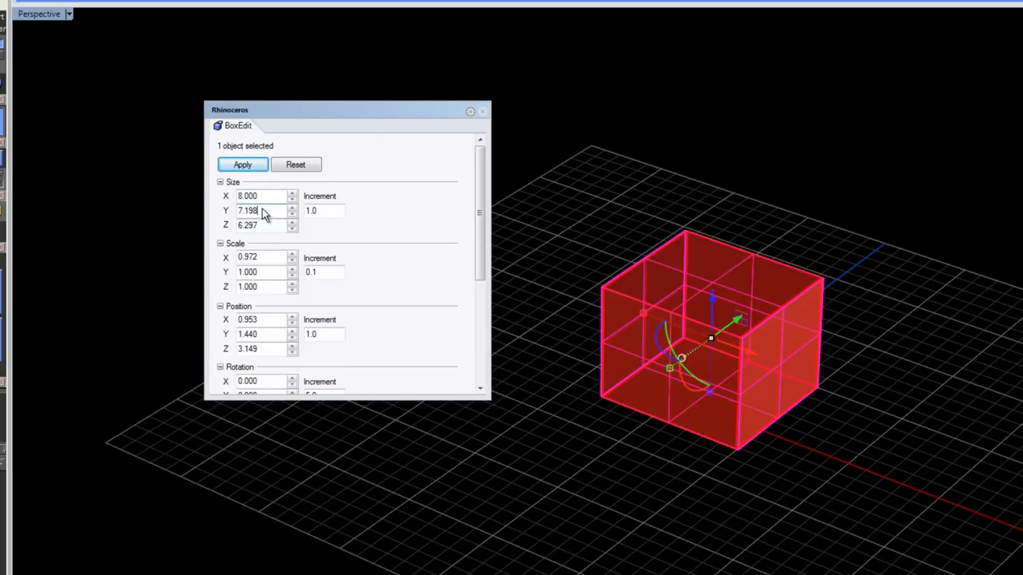
type("8")
key("Return")
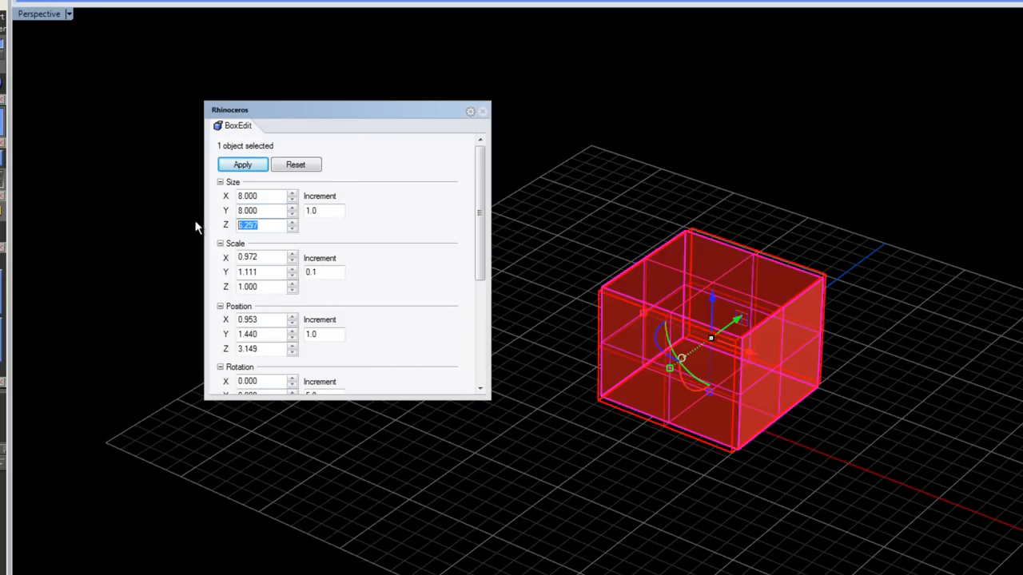
type("5")
key("Return")
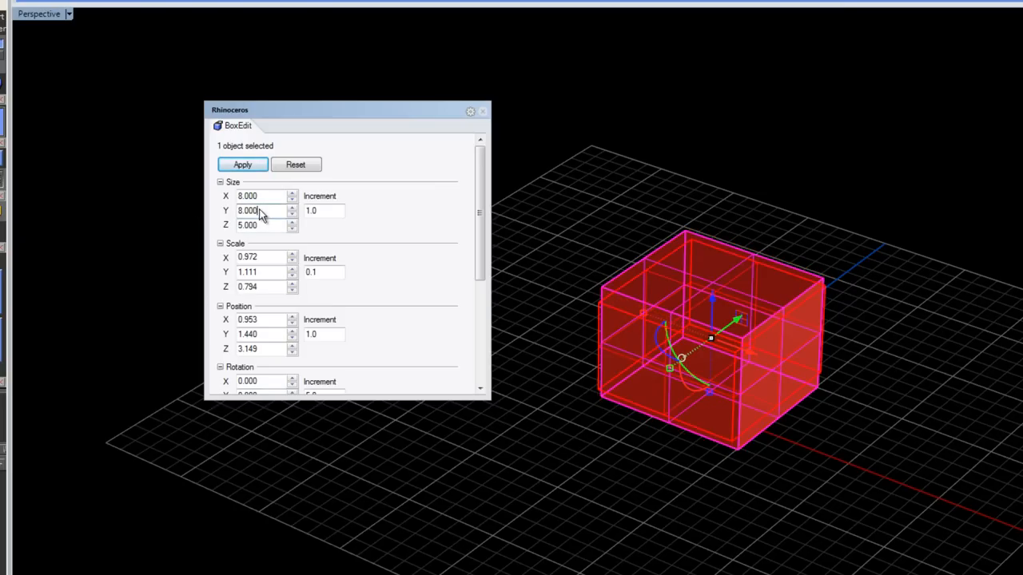
left_click(241, 169)
left_click(650, 258)
right_click_drag(821, 309, 665, 292)
left_click(699, 315)
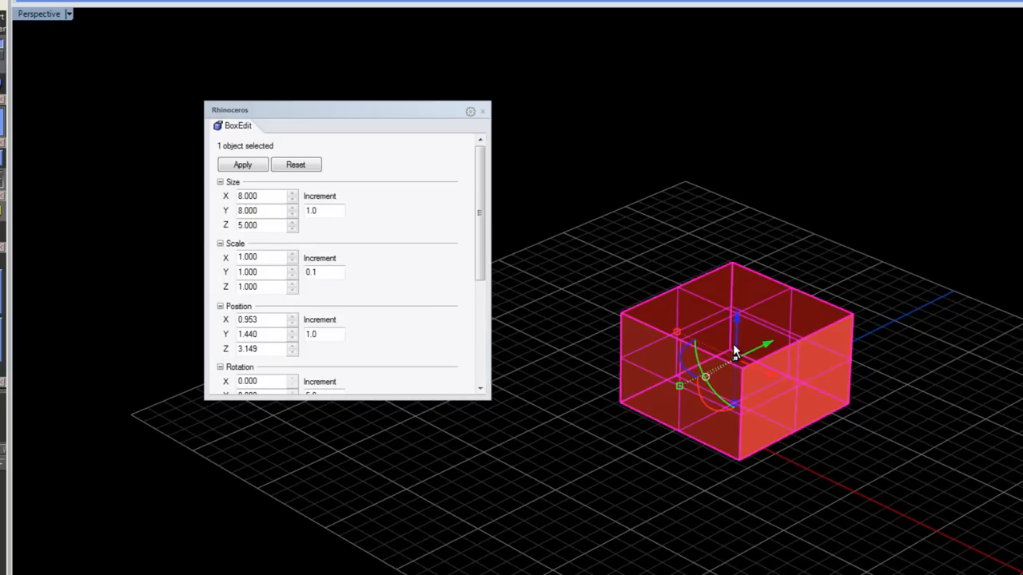
Set the box's BoxEdit X scale to 1.5, apply it, and reselect the stretched box.
right_click_drag(678, 384, 667, 366)
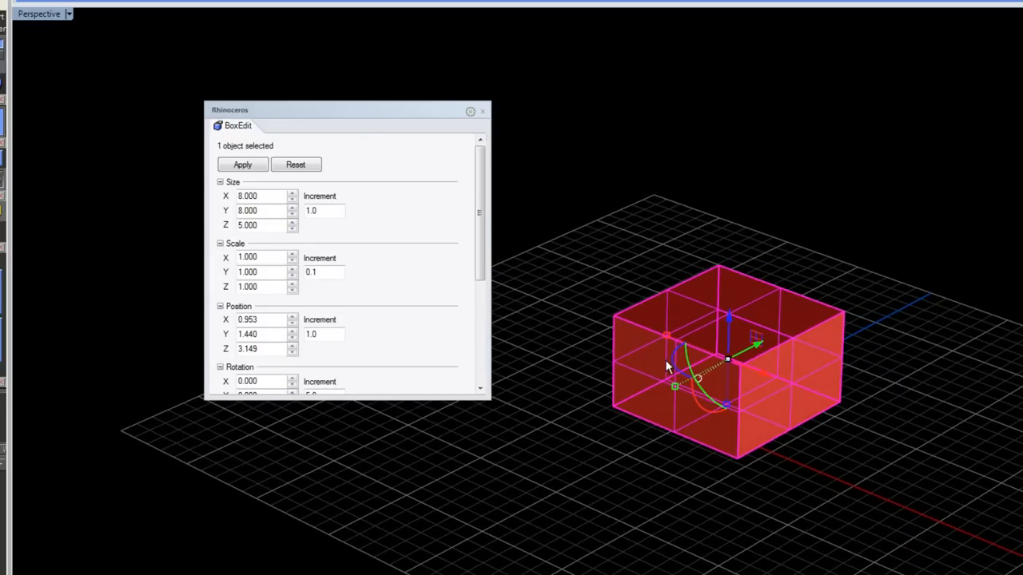
left_click(258, 257)
left_click_drag(260, 257, 222, 258)
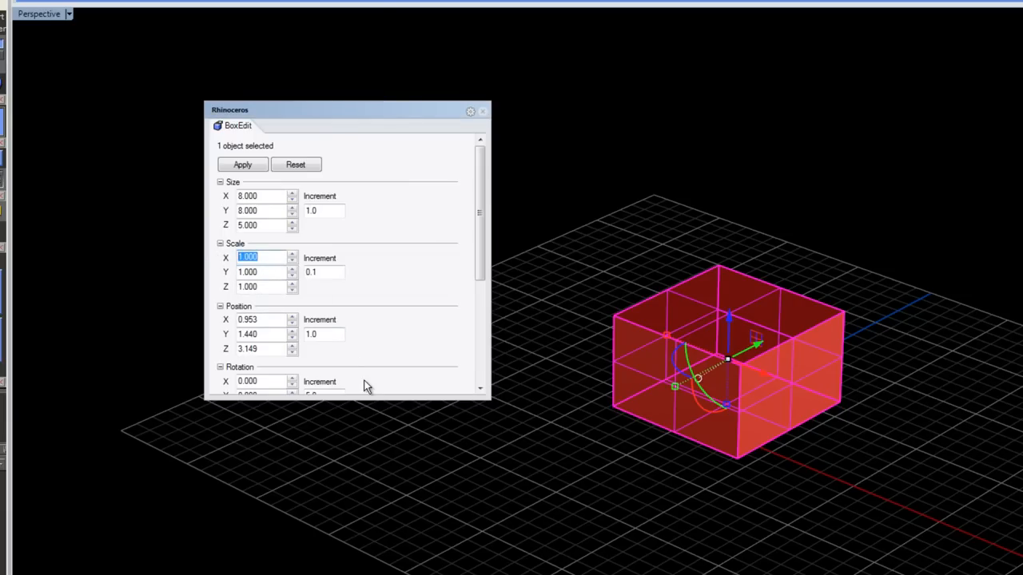
type("1.")
left_click(261, 274)
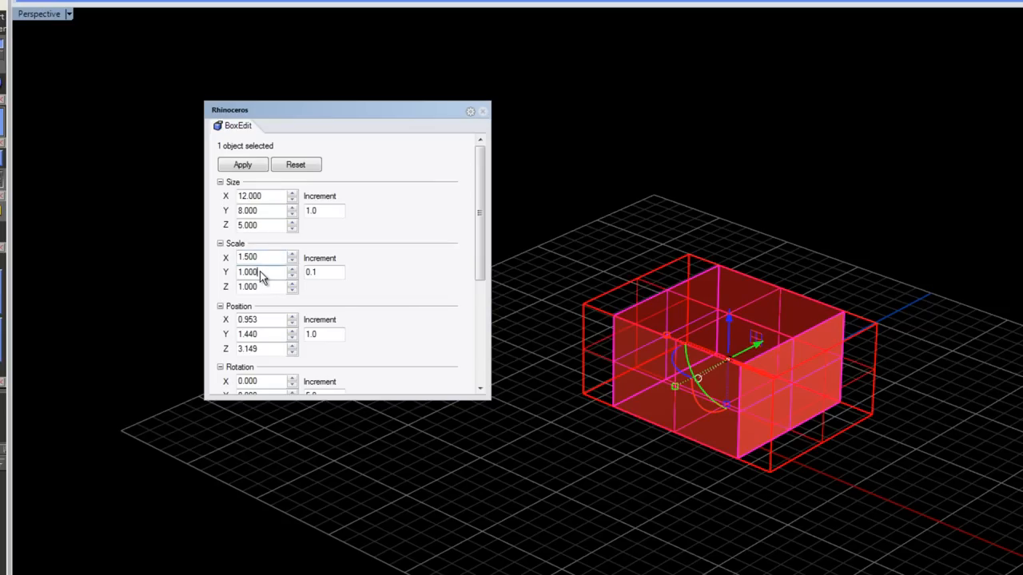
left_click(241, 166)
left_click(583, 297)
right_click_drag(582, 296, 678, 342)
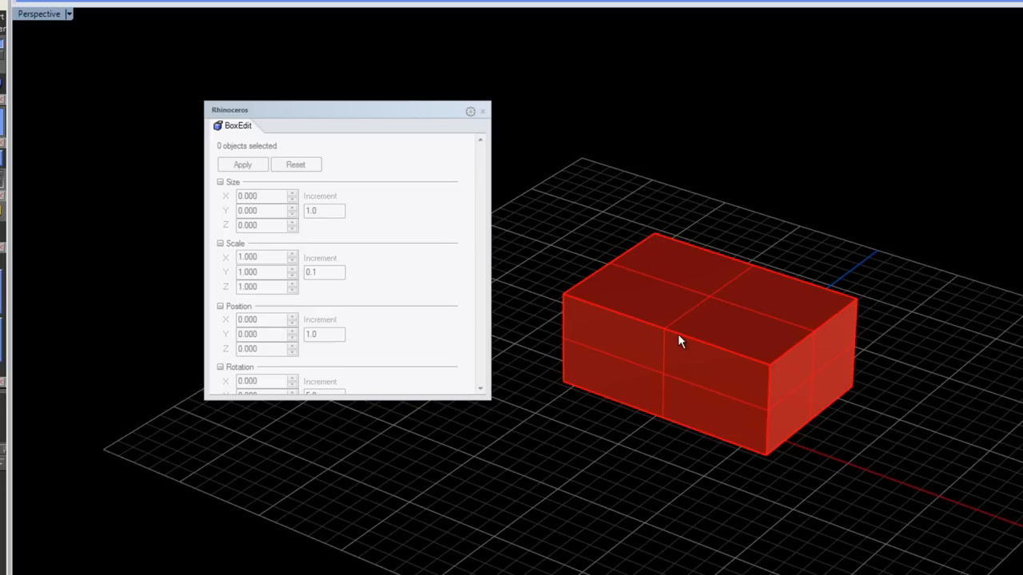
left_click(644, 331)
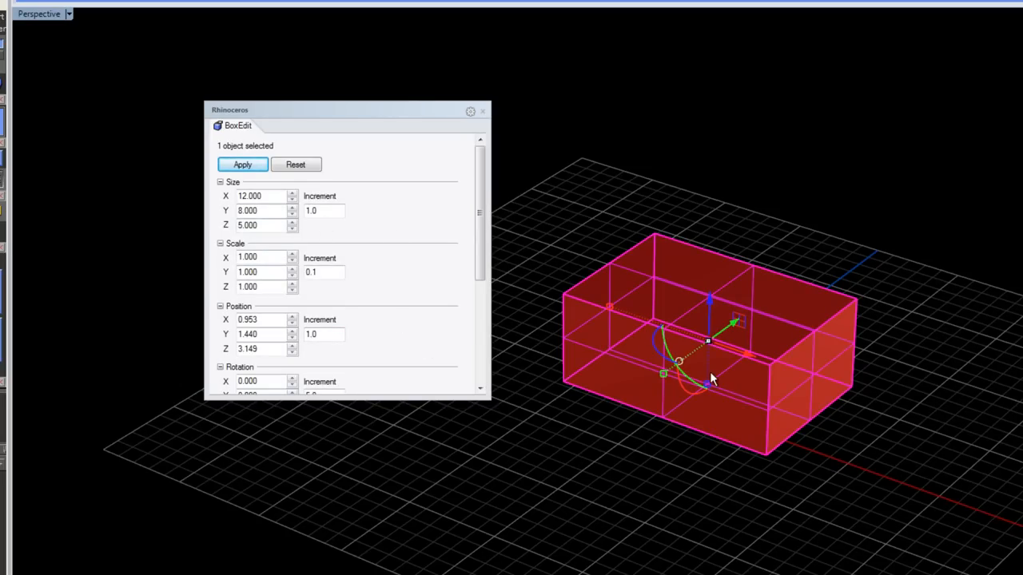
Delete the box, then draw and select a circle about 10.7 in diameter centred near the origin on the grid.
key("Delete")
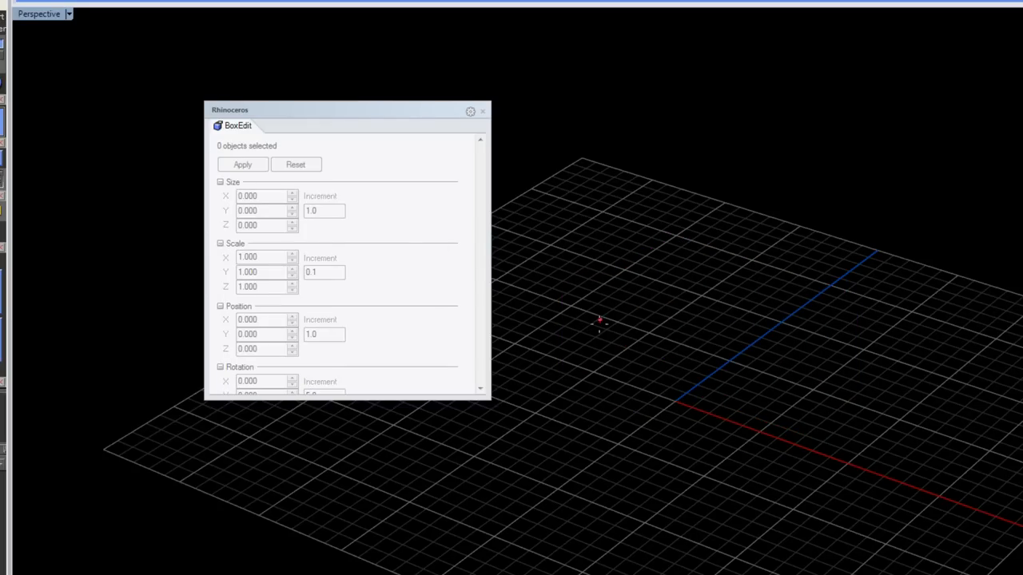
left_click(673, 400)
left_click(754, 365)
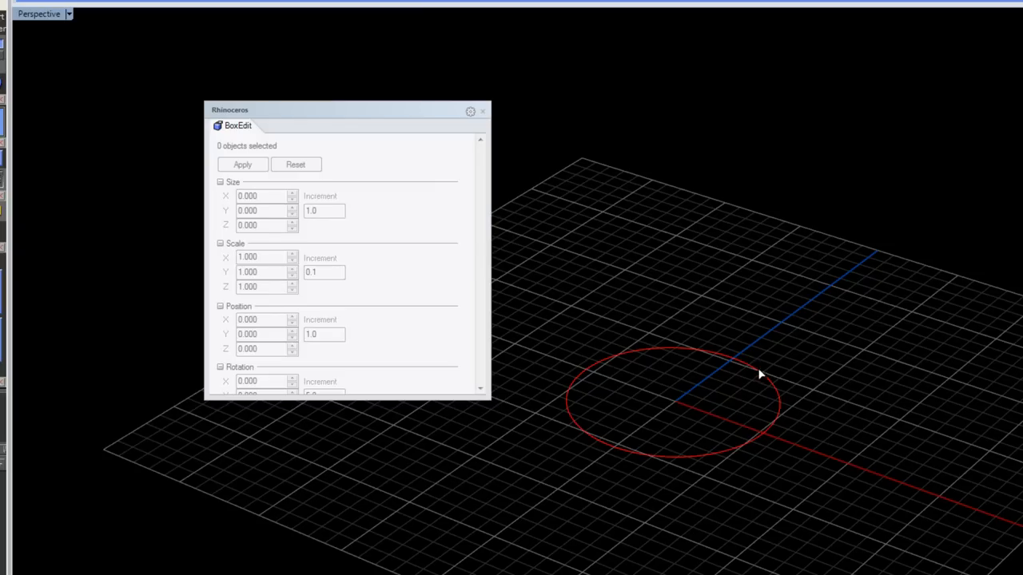
left_click(759, 371)
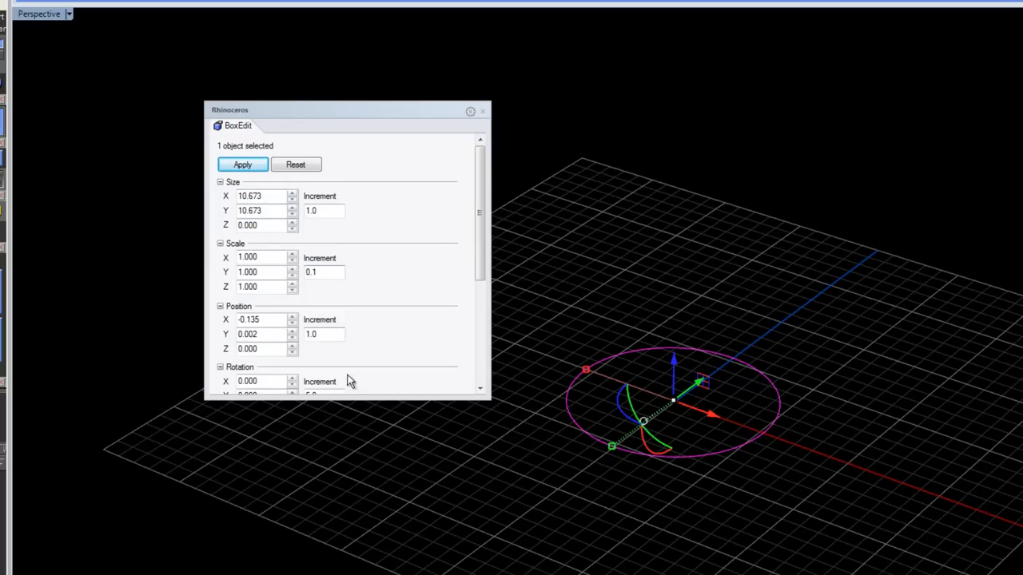
Set the circle's BoxEdit size to X 9.75 and Y 9.75, apply it, and close BoxEdit with the circle deselected.
right_click_drag(663, 321, 558, 228)
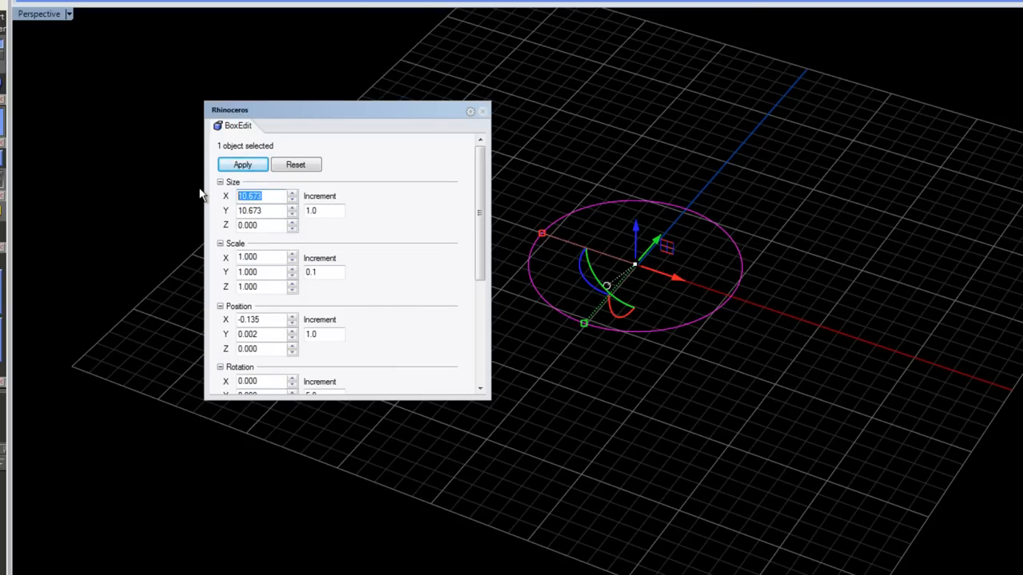
type("9.")
left_click_drag(268, 211, 223, 208)
type("9.75")
left_click(242, 164)
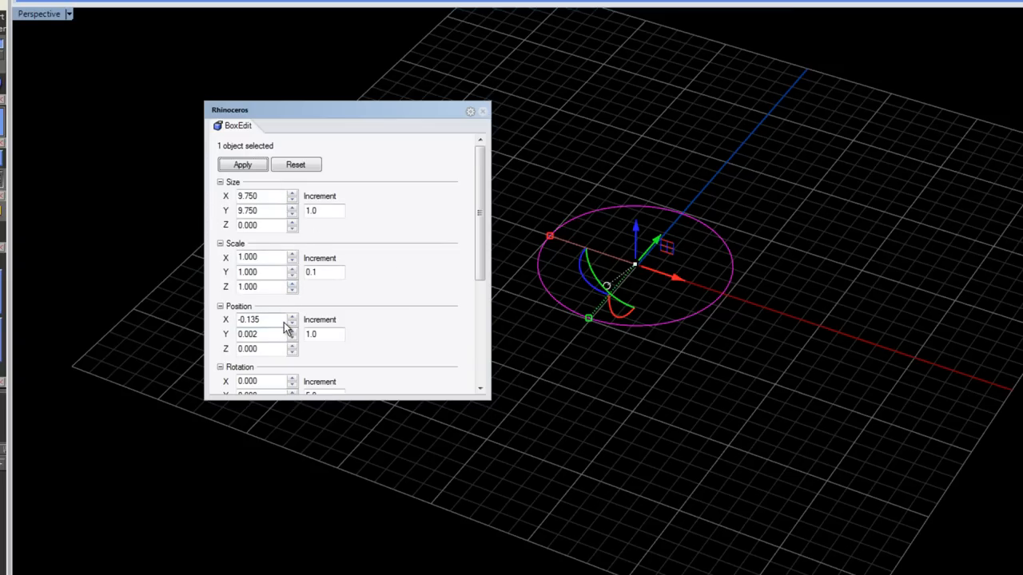
left_click(483, 112)
left_click(410, 199)
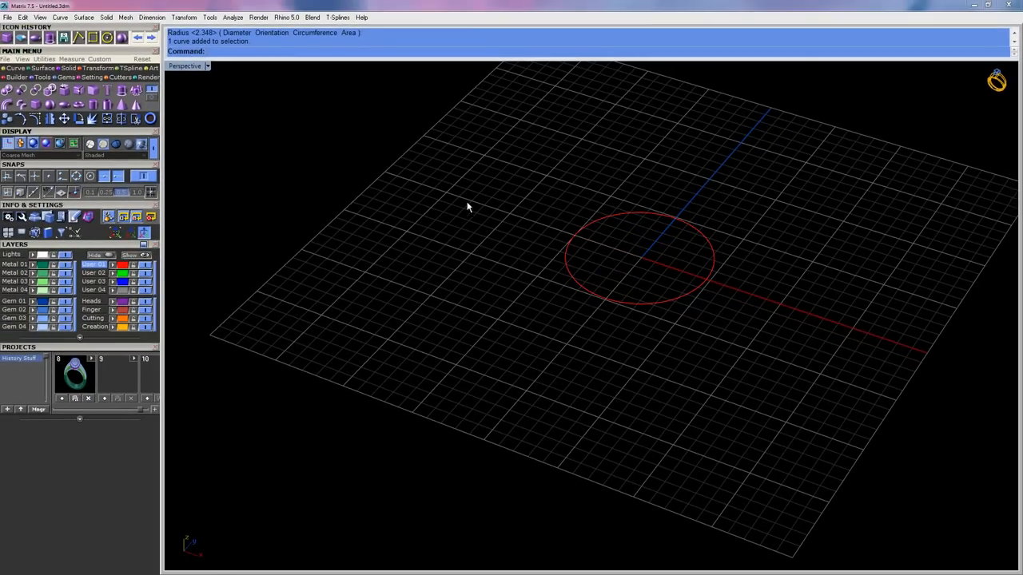
Open the Libraries panel, browse from the render content folder up to the OS (C:) drive, and close the panel.
left_click(49, 234)
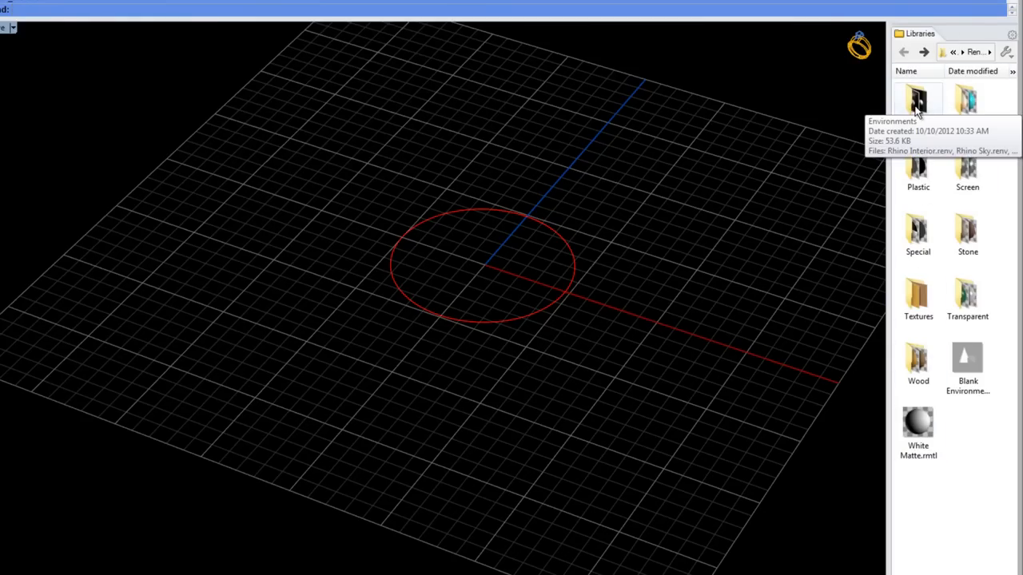
left_click(989, 53)
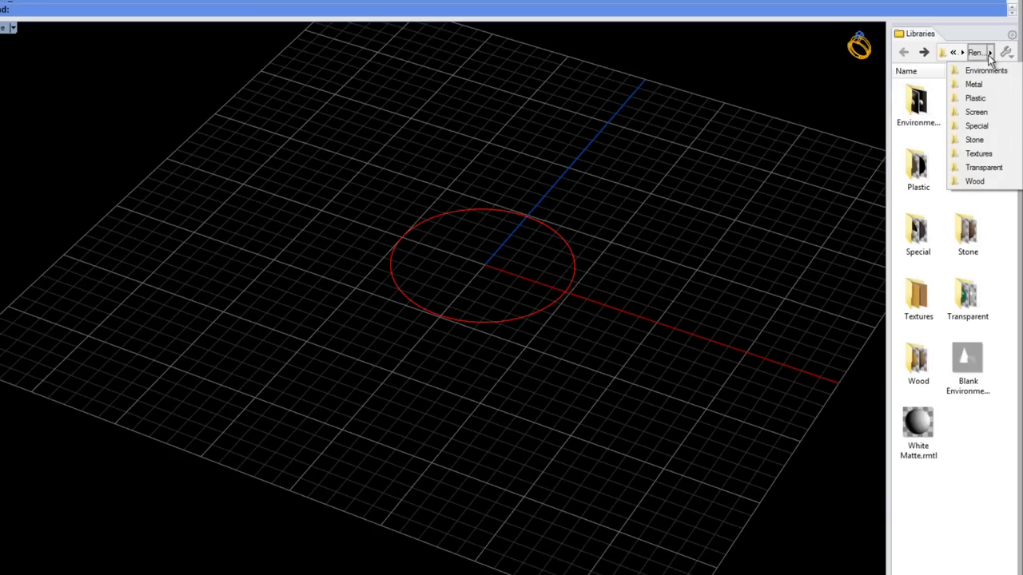
left_click(941, 53)
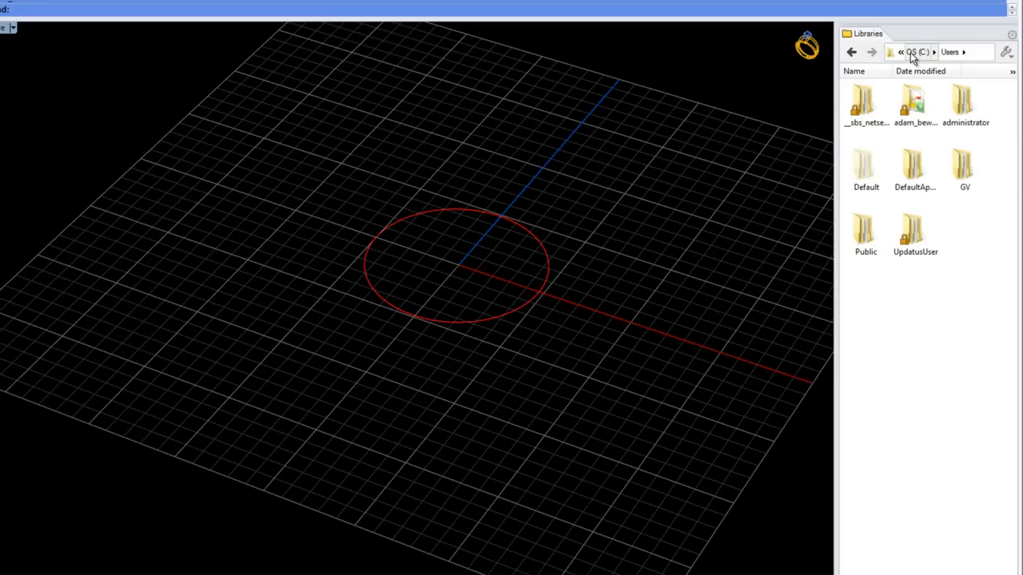
left_click(915, 52)
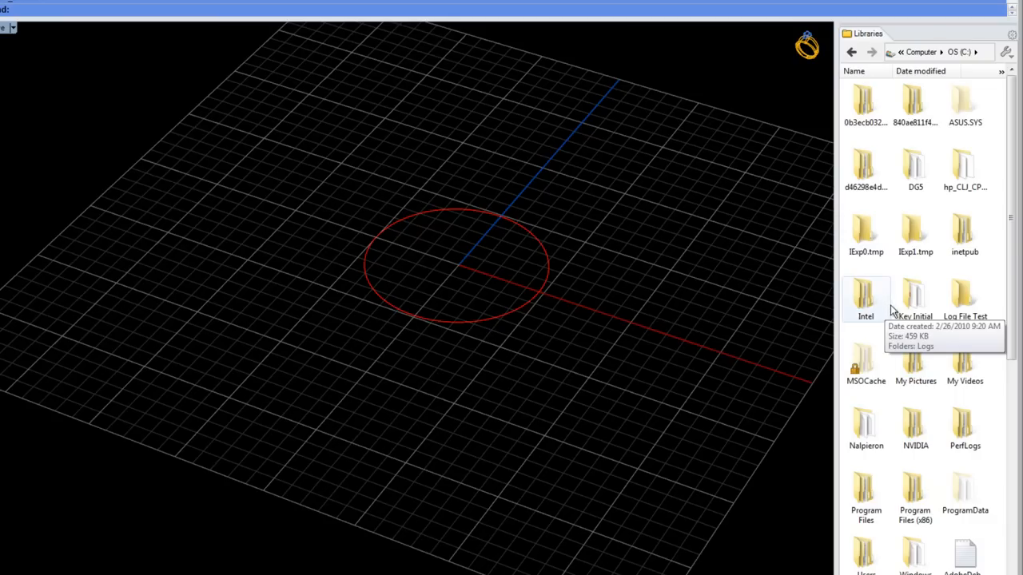
left_click(1011, 35)
left_click(936, 393)
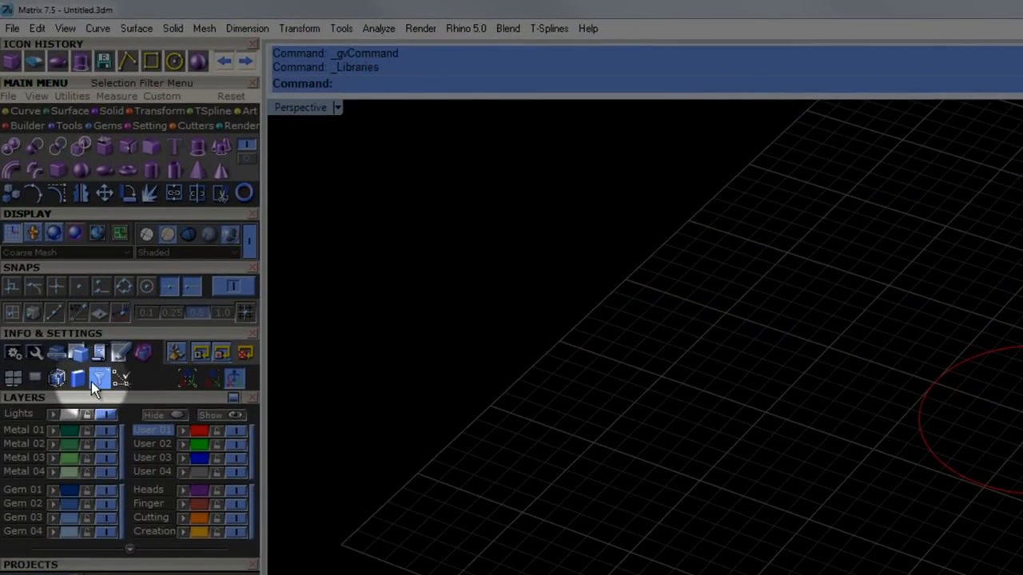
Show the Selection Filter and delete the circle from the Perspective view.
left_click(93, 382)
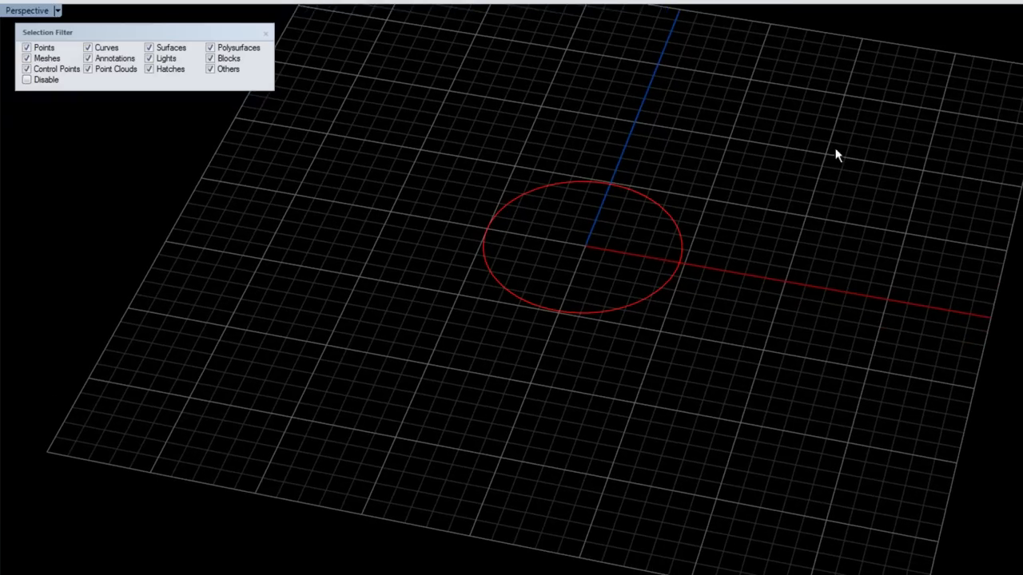
left_click_drag(836, 149, 238, 478)
key("Delete")
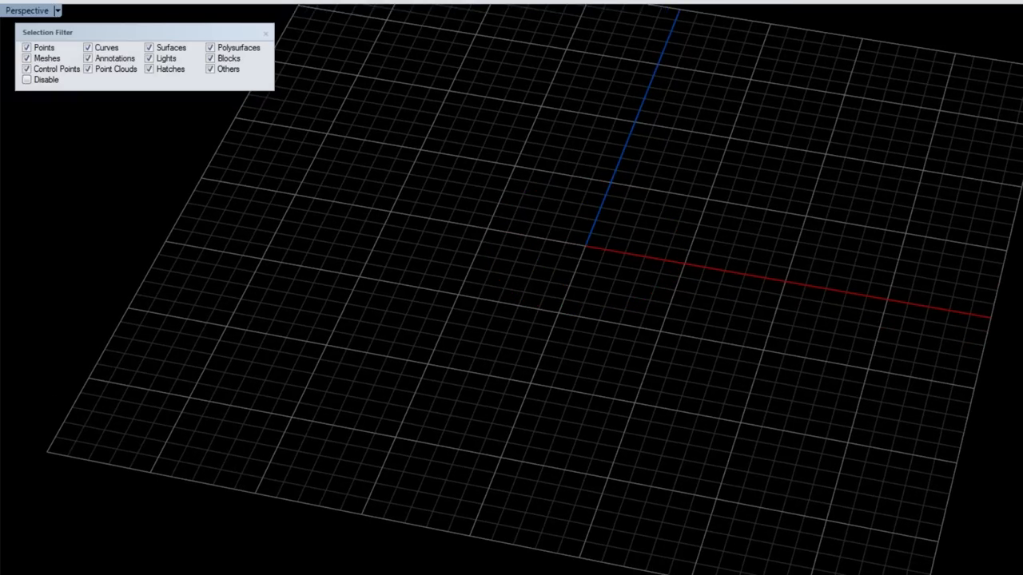
Paste the sample ring into the empty scene and clear its selection.
key("ctrl+v")
right_click_drag(507, 430, 502, 258)
left_click(555, 220)
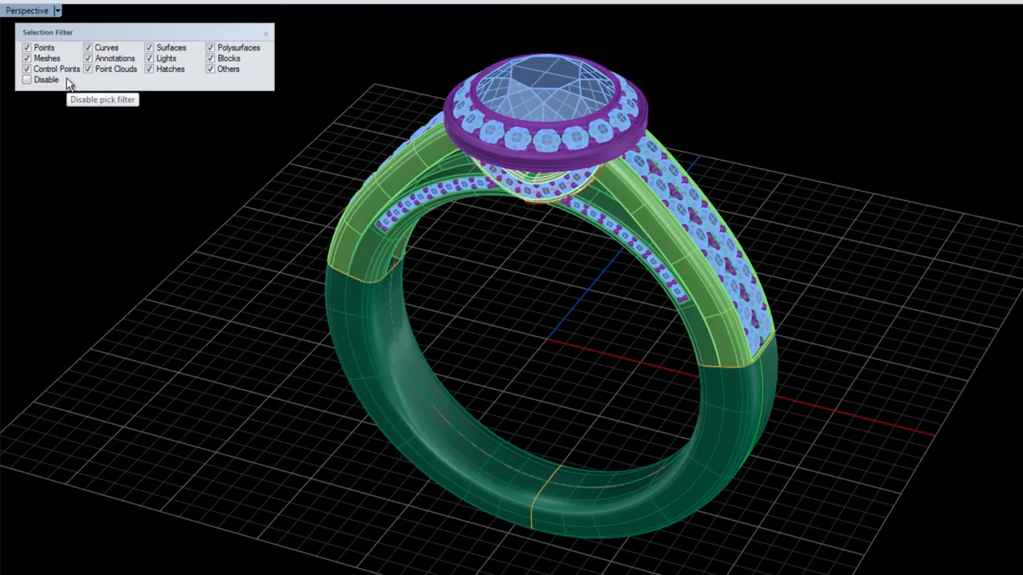
right_click_drag(395, 205, 422, 215)
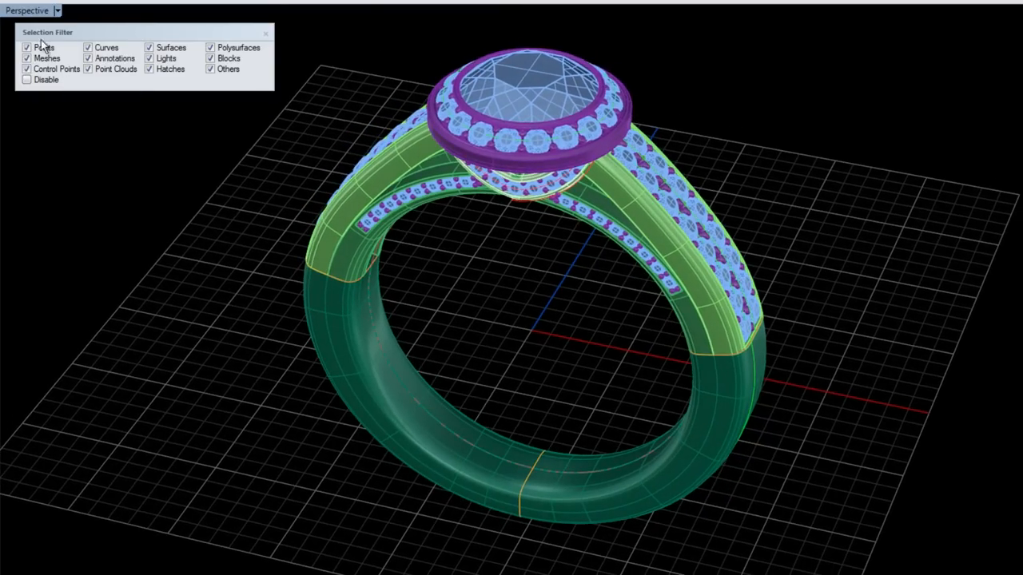
Exclude Surfaces and Polysurfaces in the Selection Filter and window-select the whole ring.
left_click(150, 49)
left_click(212, 49)
scroll(270, 169, "down", 1)
right_click_drag(304, 210, 434, 213, "shift")
left_click_drag(368, 22, 797, 518)
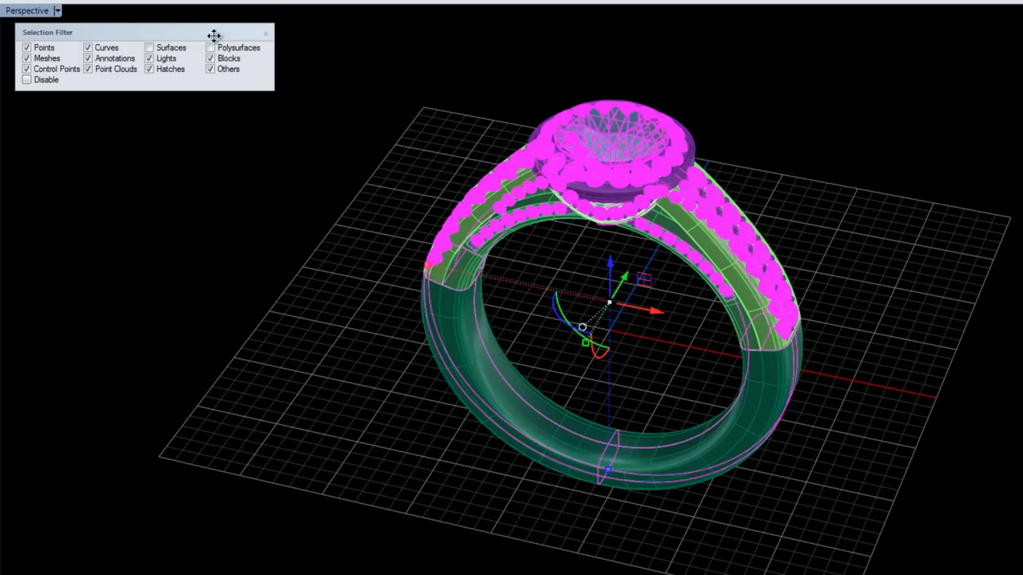
Reselect the ring's curves and gems through the filter, delete them, and undo the deletion.
left_click(377, 95)
left_click_drag(374, 33, 911, 574)
left_click_drag(366, 37, 991, 574)
key("Escape")
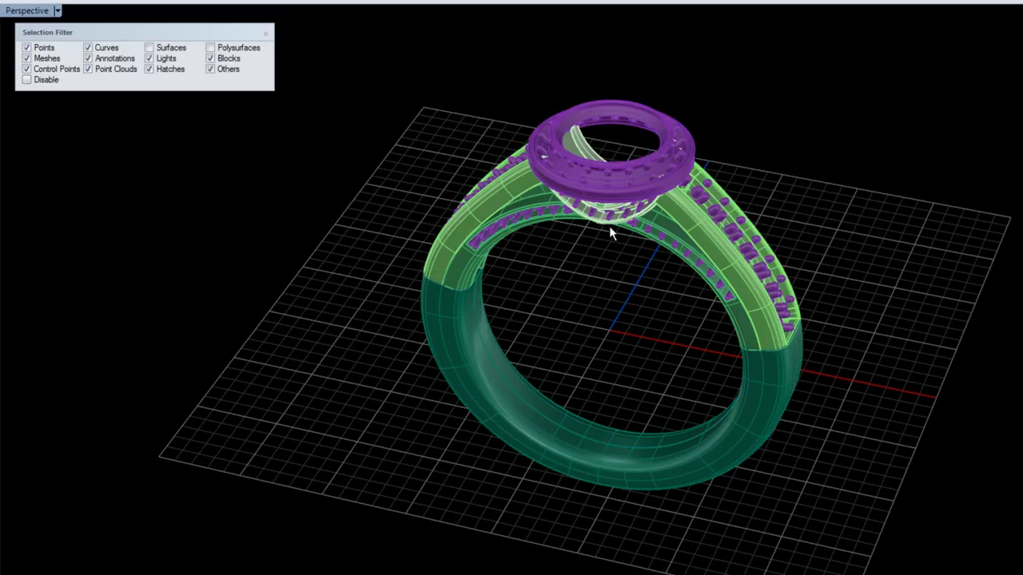
right_click_drag(721, 313, 745, 323)
key("ctrl+z")
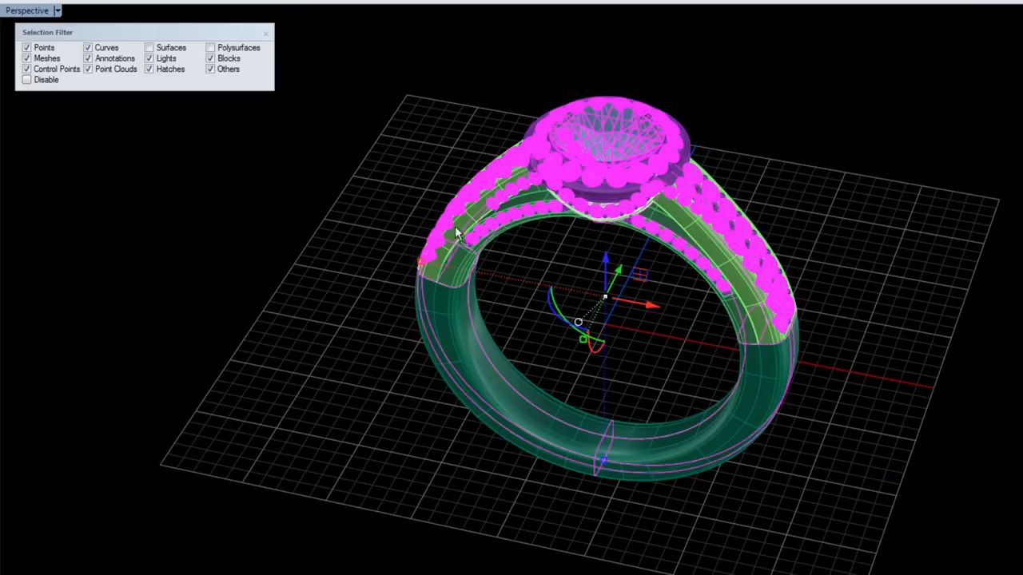
Clear the selection, exclude Curves and Points in the Selection Filter, and try to pick the ring's shank.
left_click(281, 206)
left_click(88, 48)
left_click(27, 49)
right_click_drag(498, 158, 559, 168)
left_click(489, 217)
left_click(471, 381)
right_click_drag(536, 297, 527, 266)
Test the filter by picking the green shoulder, the gem row inside the shoulder, and the gem row beneath the head.
scroll(467, 231, "up", 6)
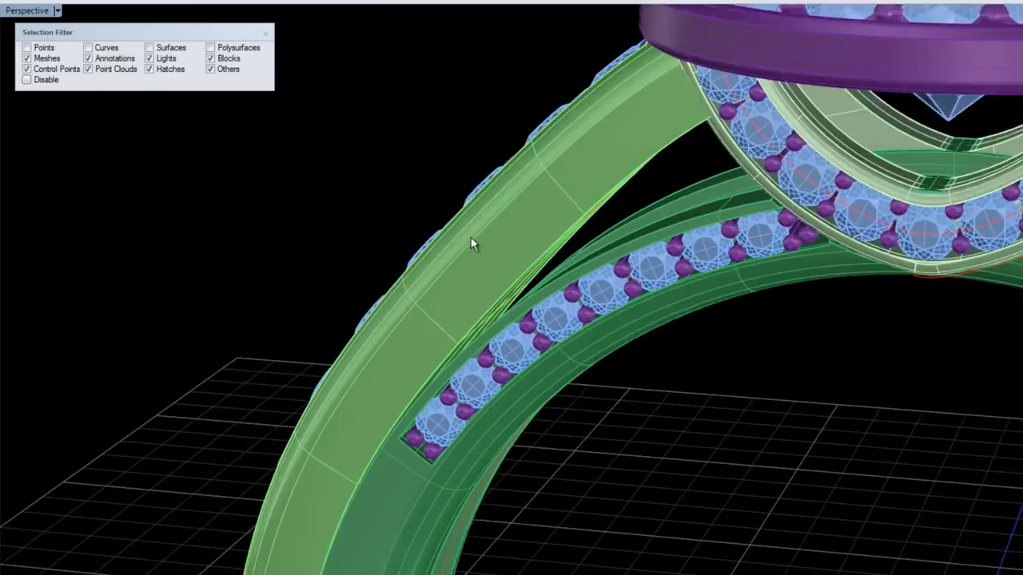
left_click(471, 237)
left_click(615, 171)
left_click(468, 279)
left_click(585, 194)
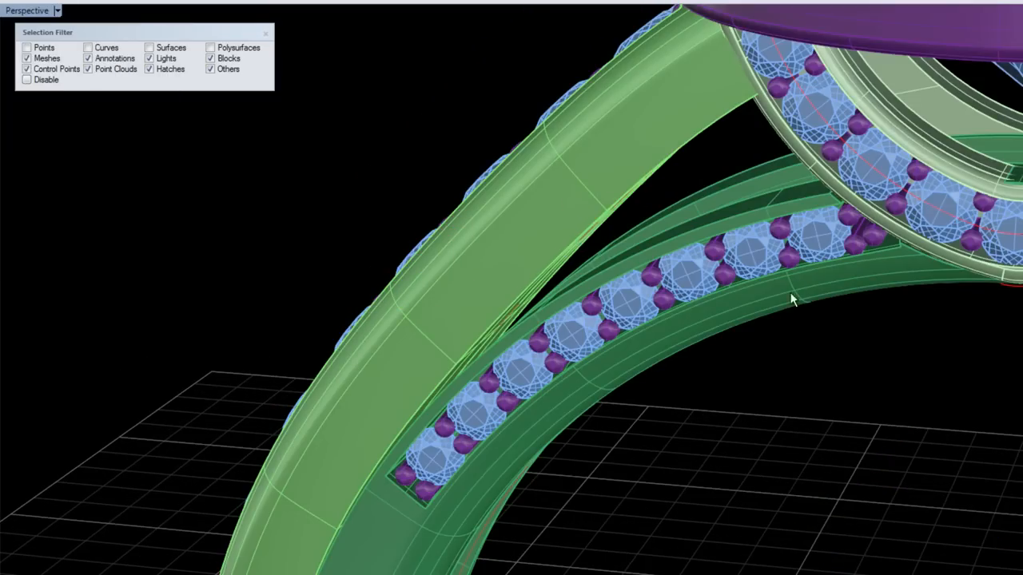
left_click(687, 270)
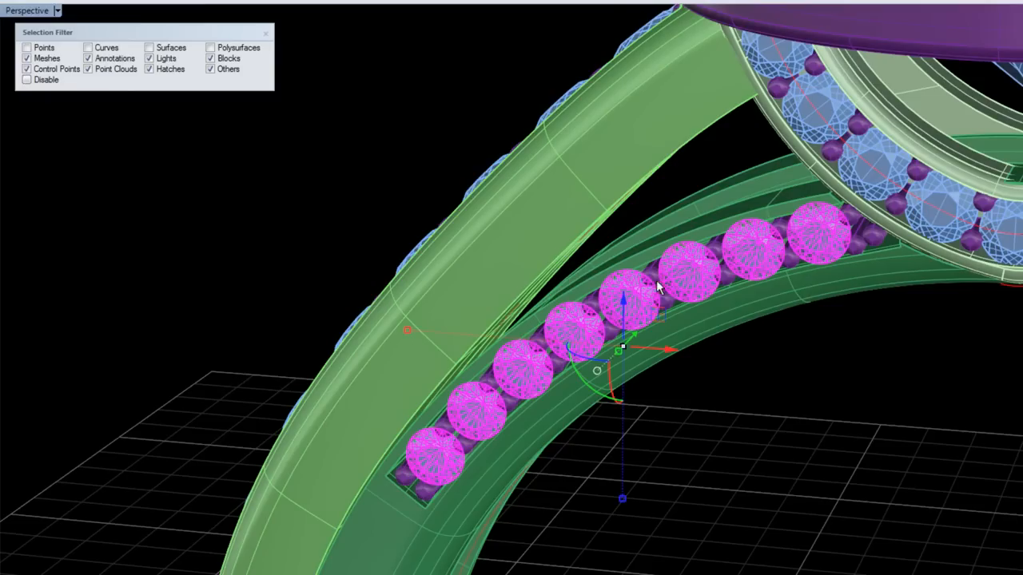
left_click(823, 122)
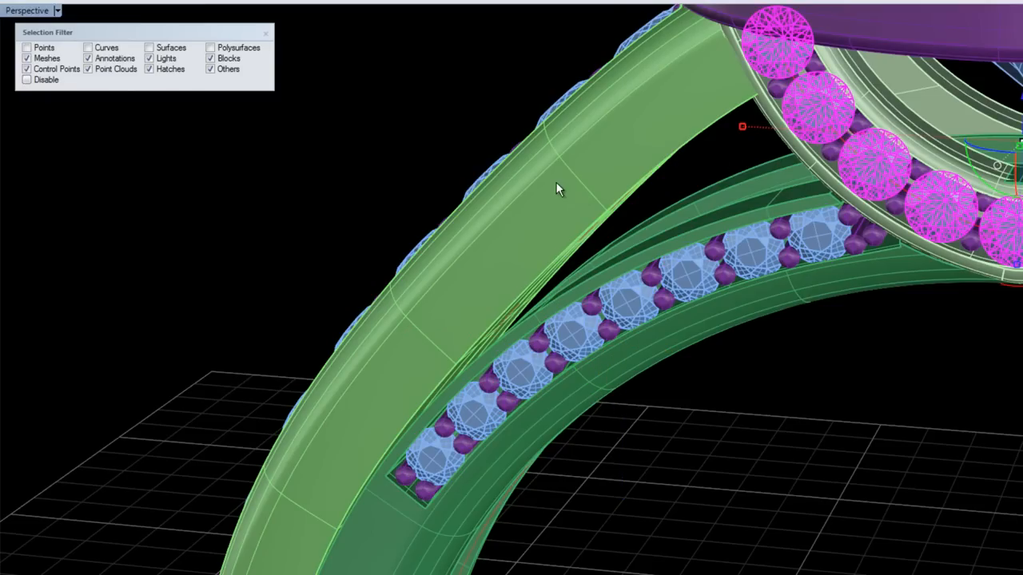
Include Points, Curves, Surfaces and Polysurfaces in the Selection Filter again.
left_click(40, 48)
left_click(88, 48)
left_click(150, 48)
left_click(210, 48)
scroll(365, 136, "down", 2)
scroll(365, 142, "down", 6)
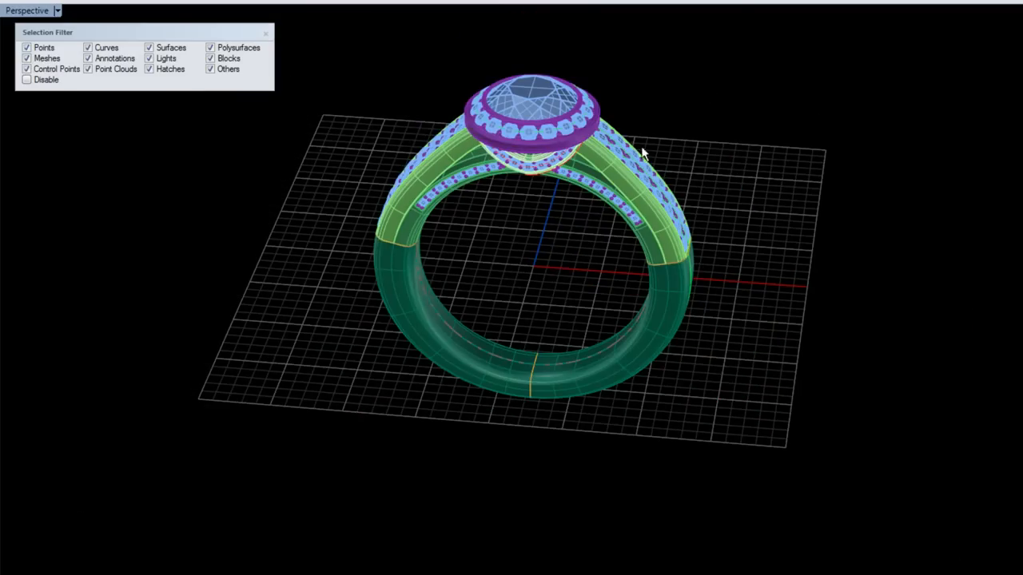
Window-select the entire ring with all object types allowed, and clear the selection.
left_click_drag(748, 23, 336, 462)
key("Escape")
right_click_drag(285, 146, 532, 165)
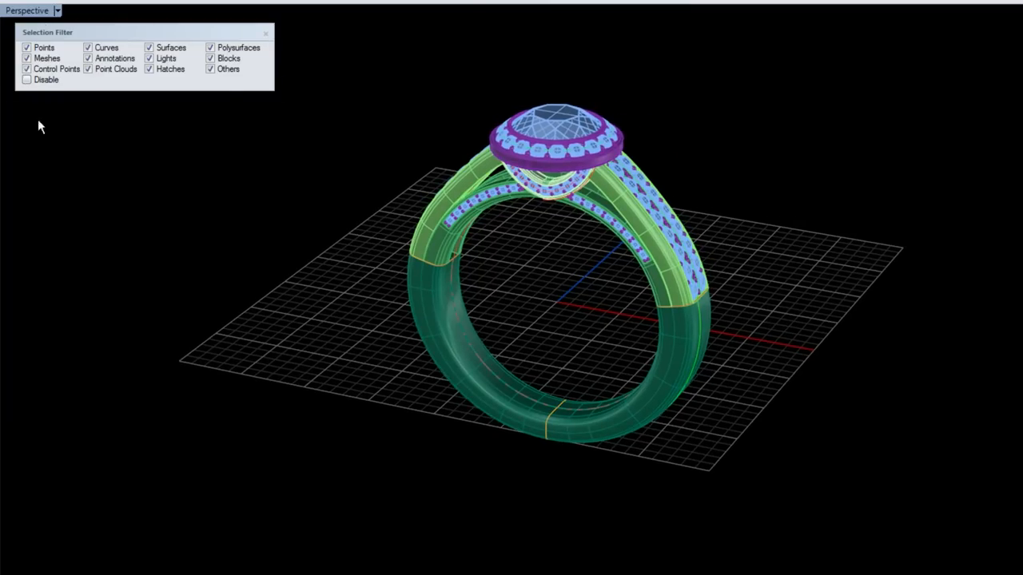
left_click_drag(396, 40, 780, 473)
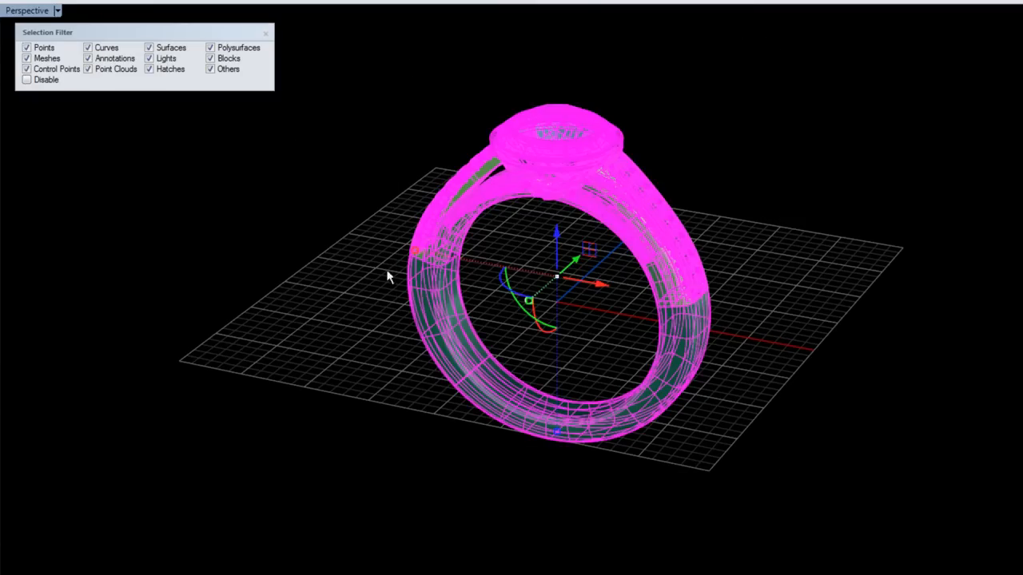
left_click(364, 258)
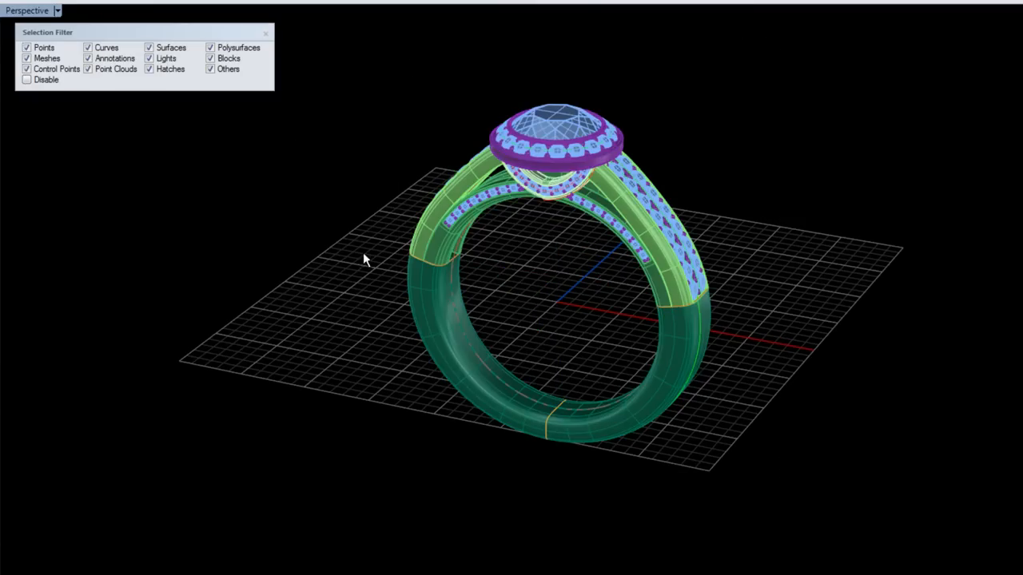
Restrict the Selection Filter to Blocks only, window-select the ring, and delete its gem blocks.
right_click(212, 61)
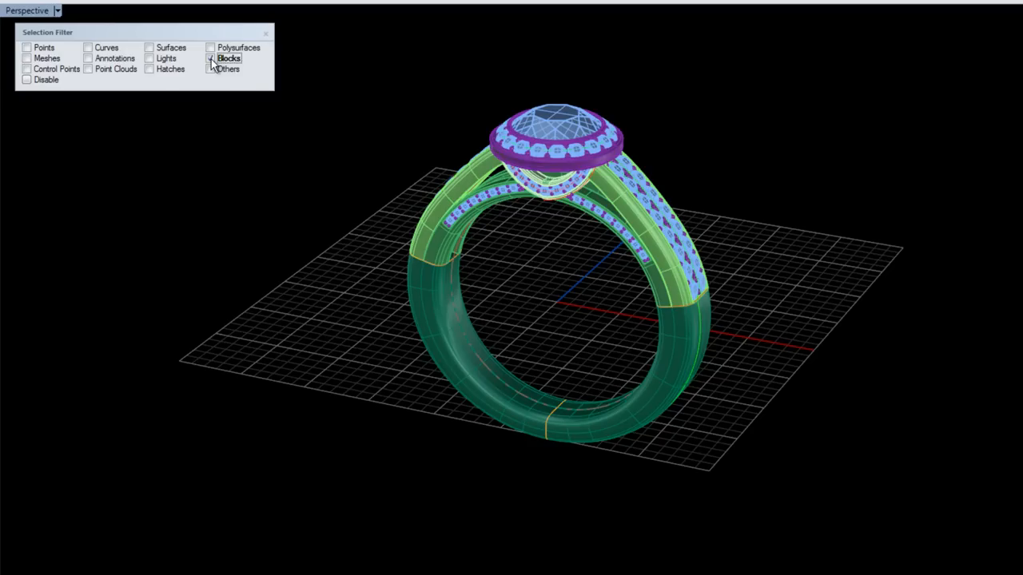
left_click(211, 59)
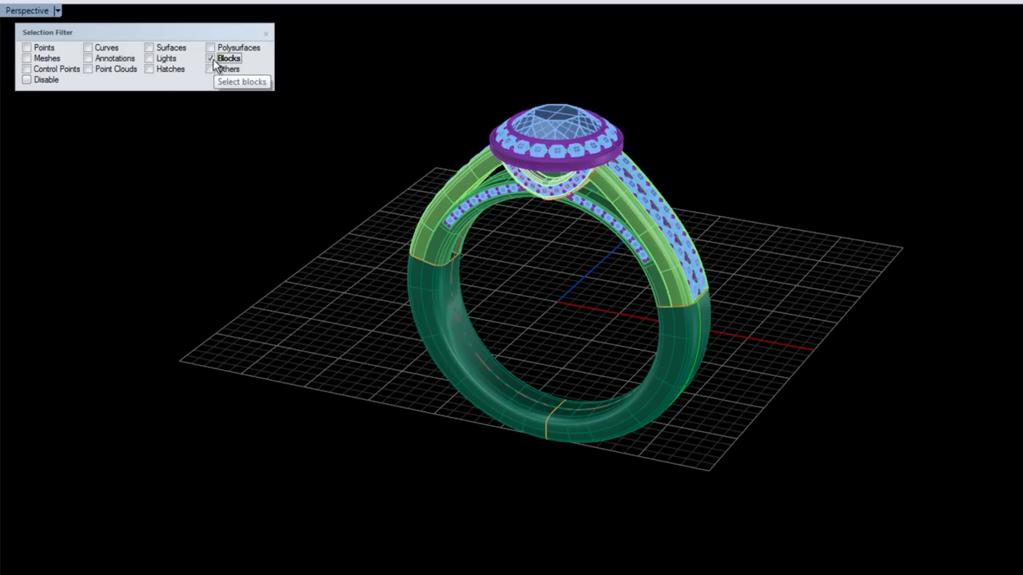
left_click_drag(373, 41, 800, 504)
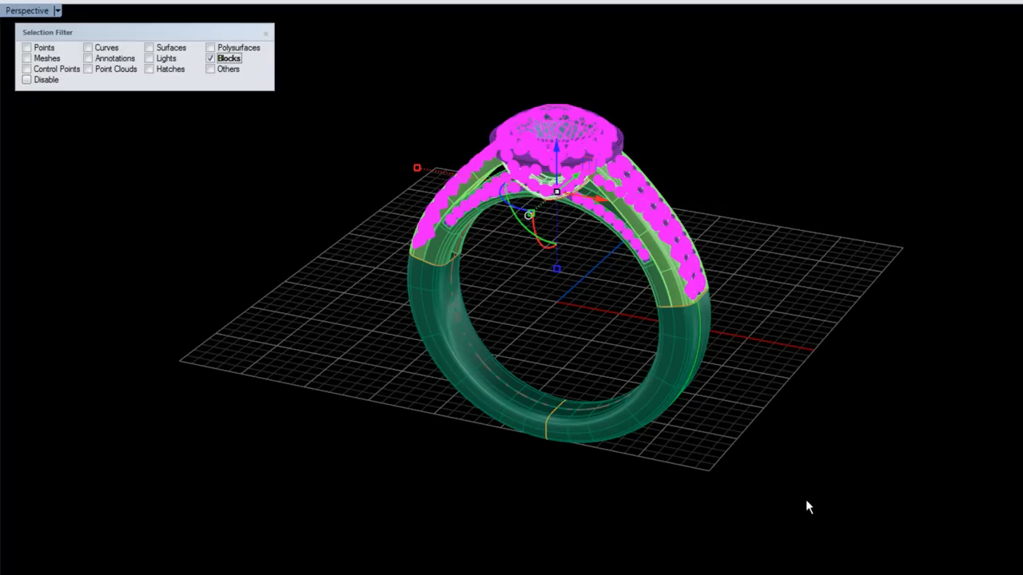
key("Delete")
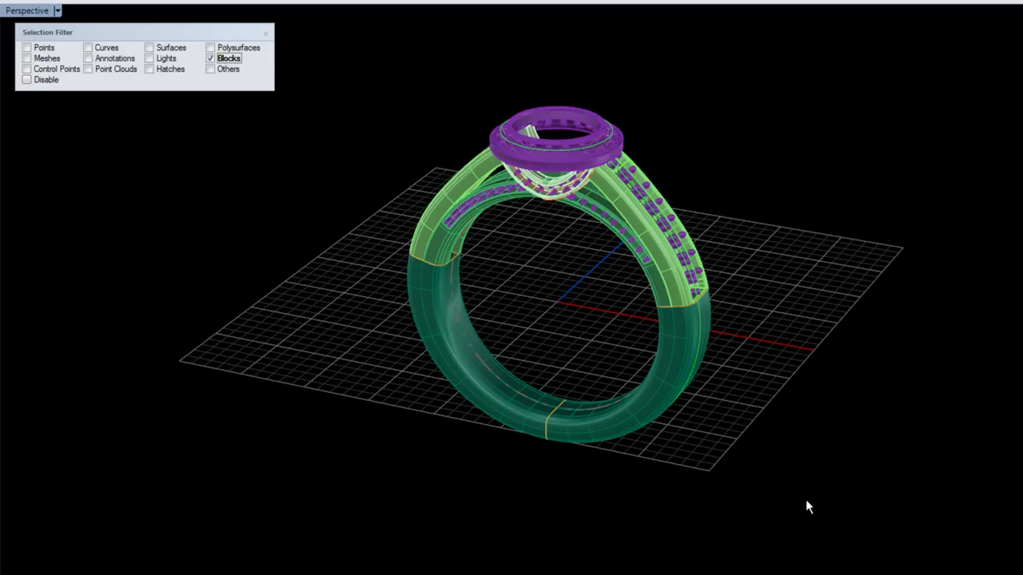
Inspect the ring without its gems in the four-viewport layout, and maximize the Perspective viewport again.
right_click_drag(538, 157, 488, 155)
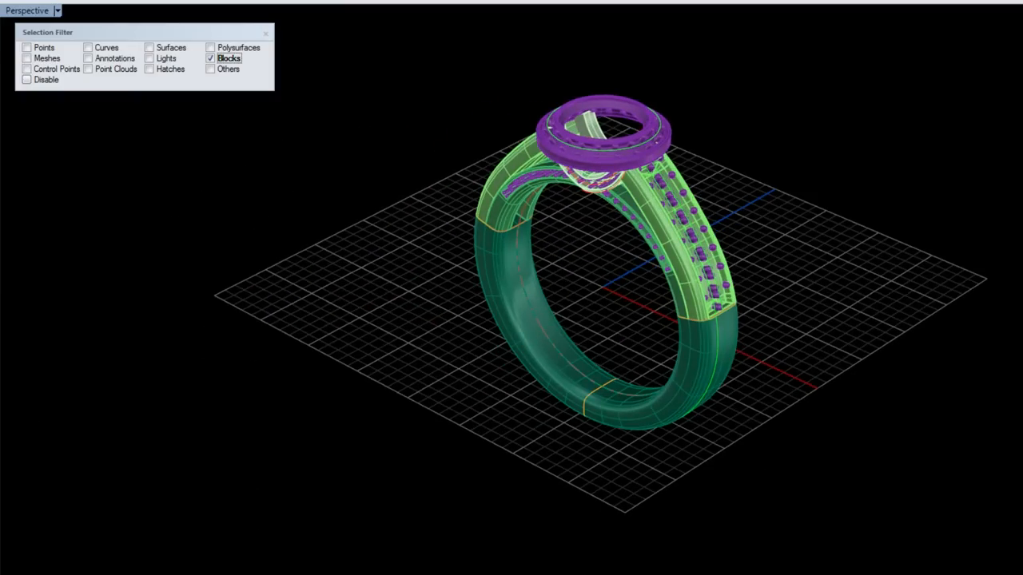
key("ctrl+m")
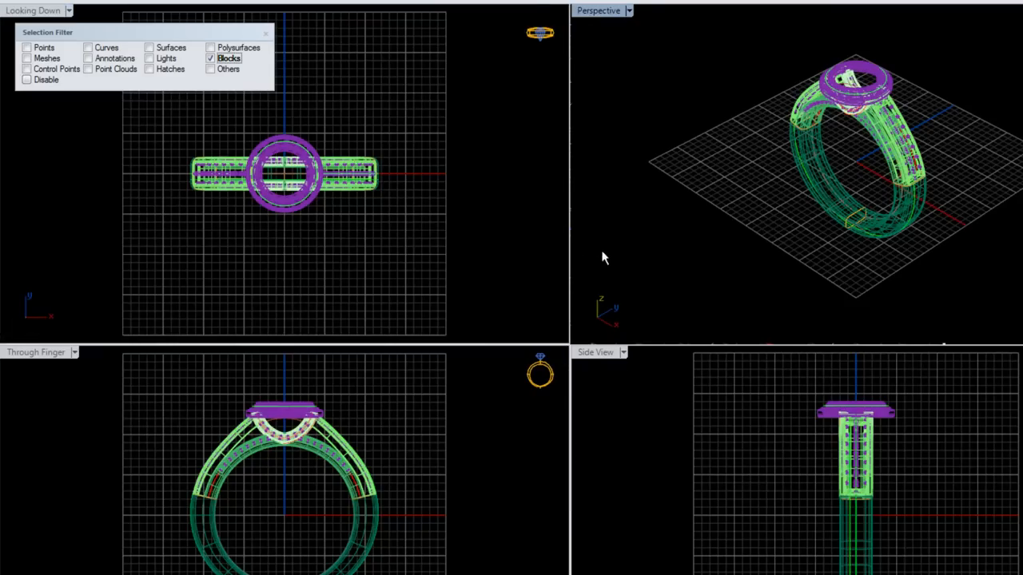
double_click(591, 11)
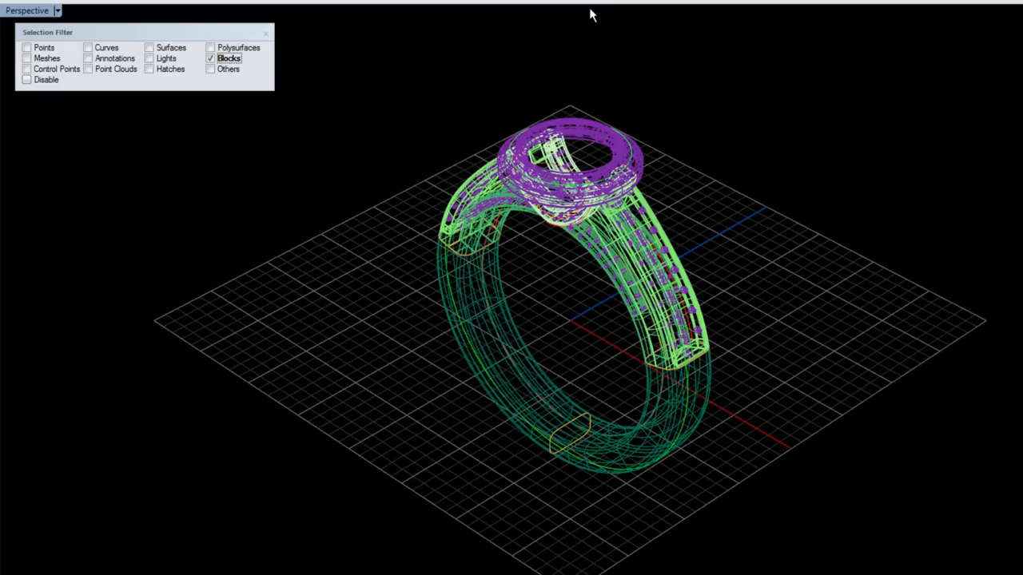
Undo the gem block deletion, clear the selection, and return the Perspective viewport to shaded display.
right_click_drag(537, 135, 560, 142)
key("ctrl+a")
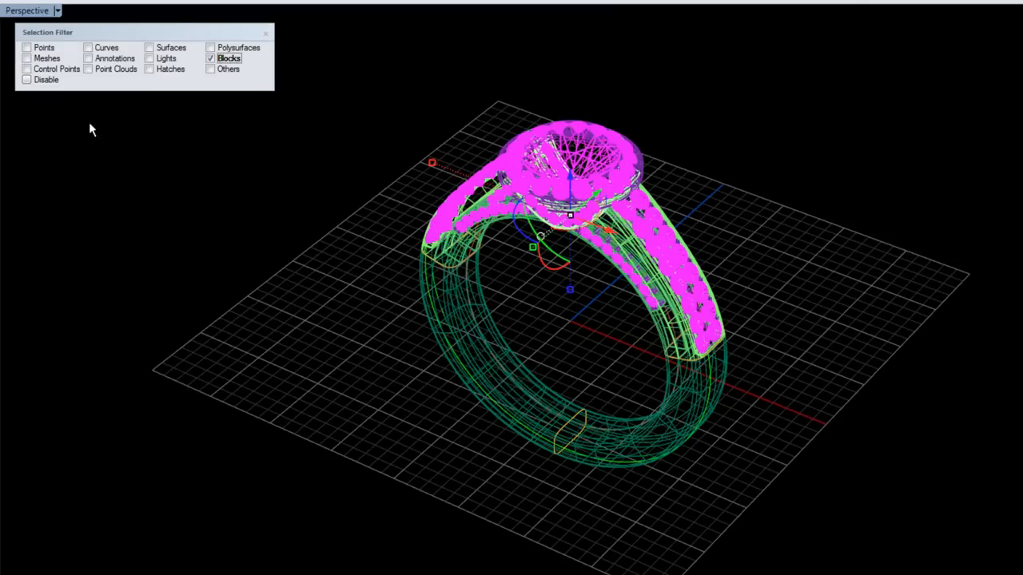
left_click(0, 130)
right_click_drag(500, 210, 653, 135)
left_click(654, 134)
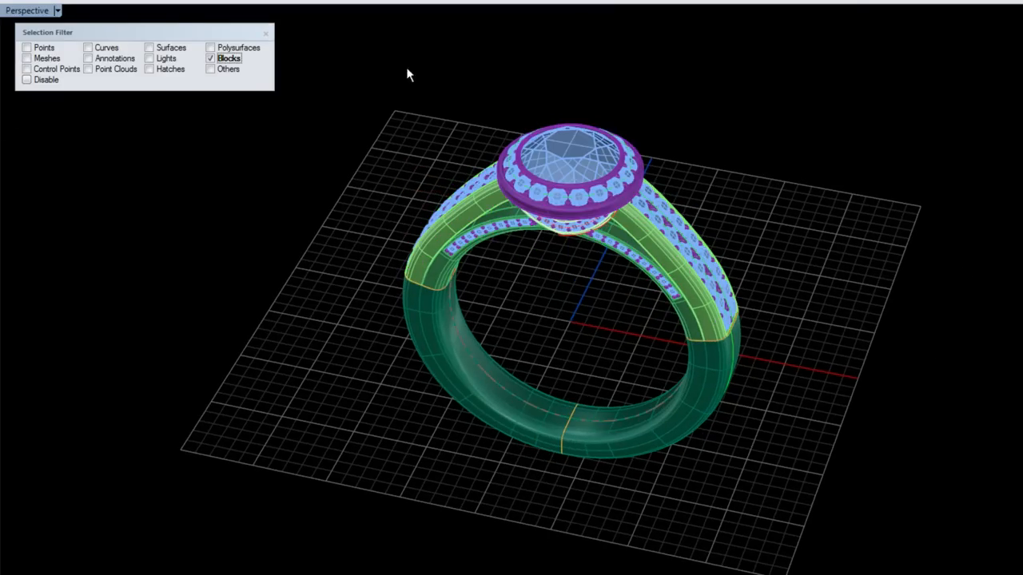
Allow all object types in the Selection Filter again.
left_click(210, 59)
right_click(211, 60)
right_click_drag(633, 234, 599, 186)
scroll(545, 116, "up", 2)
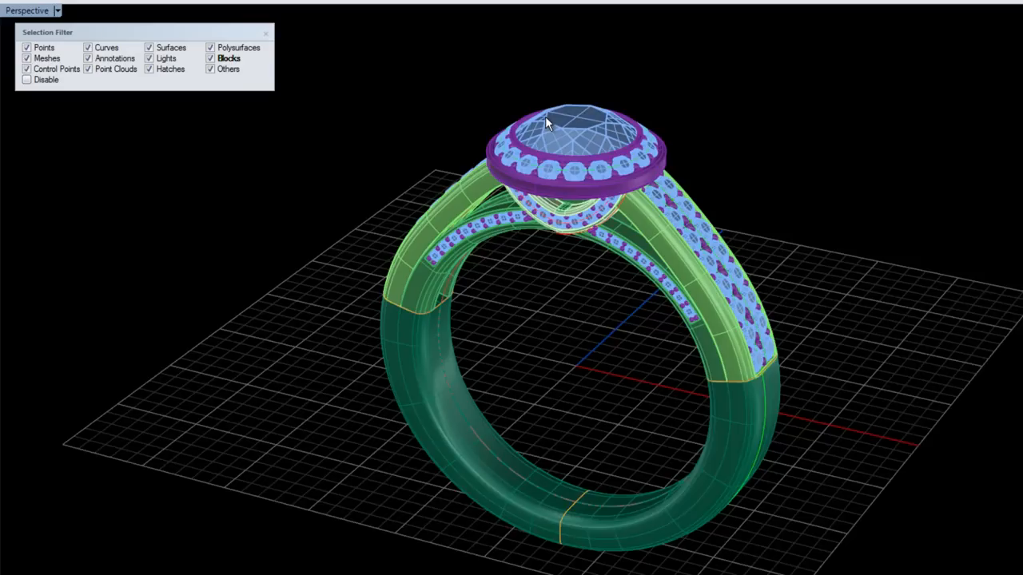
scroll(545, 116, "up", 2)
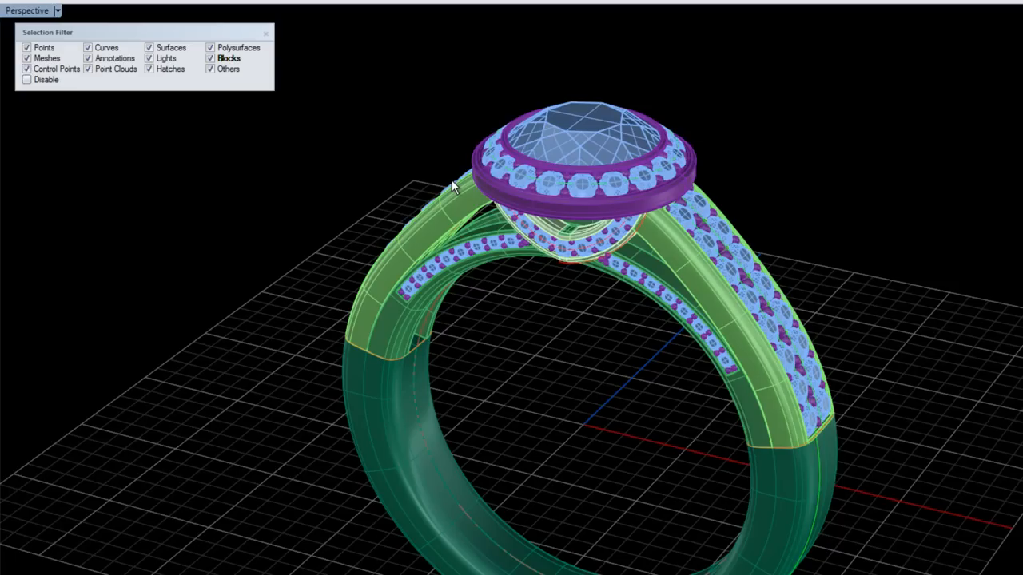
Restrict the Selection Filter to Curves only, window-select the ring's curves, and hide them.
right_click(88, 49)
left_click_drag(446, 142, 914, 574)
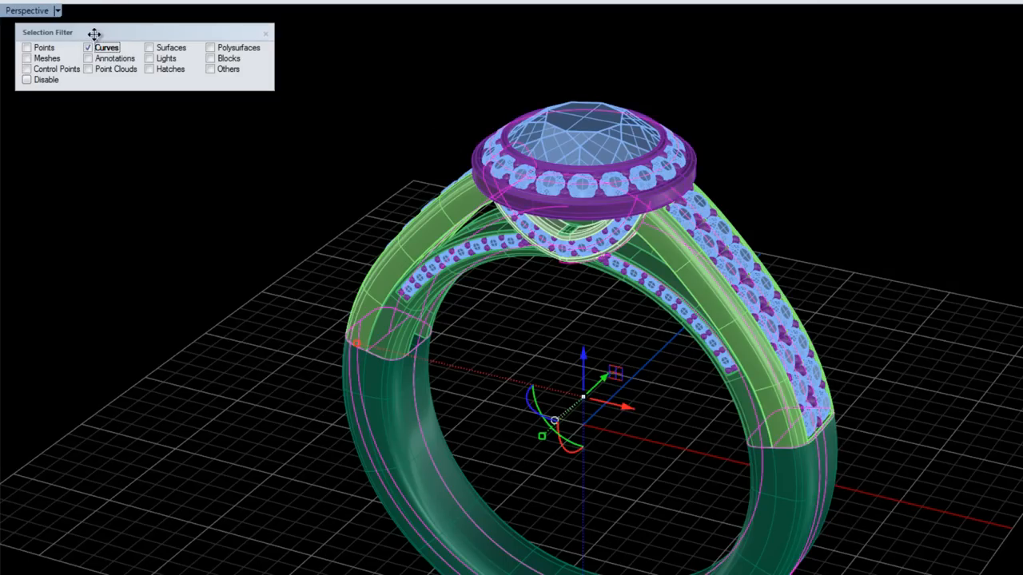
left_click(269, 213)
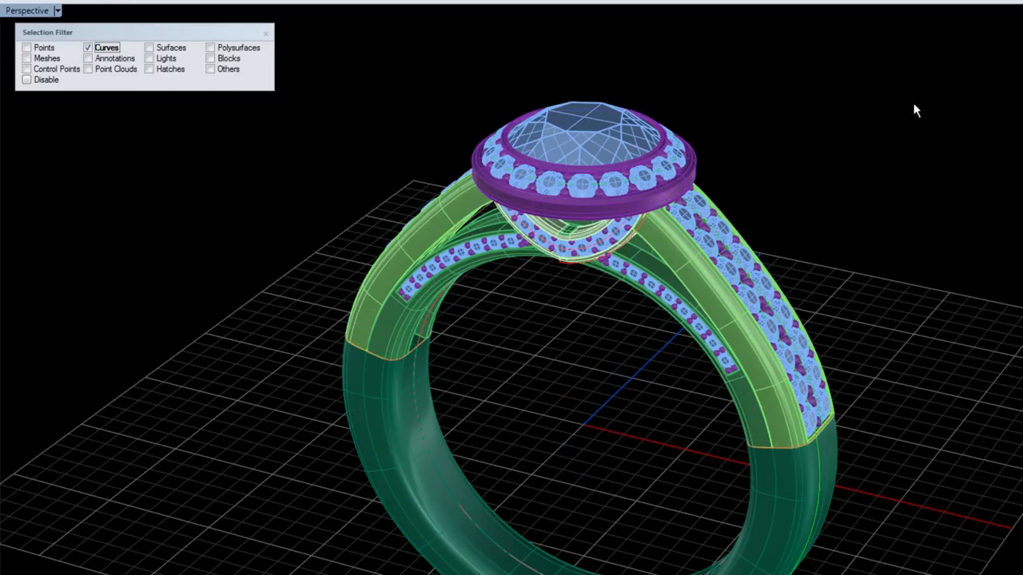
left_click_drag(620, 473, 258, 502)
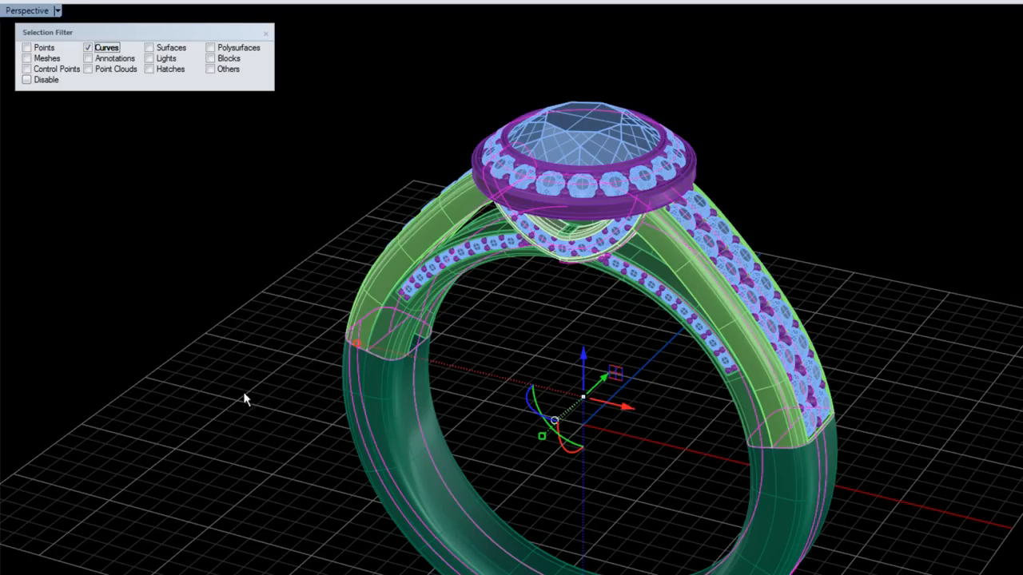
key("ctrl+h")
mouse_move(524, 367)
right_mouse_down()
mouse_move(555, 342)
mouse_move(508, 362)
right_mouse_up()
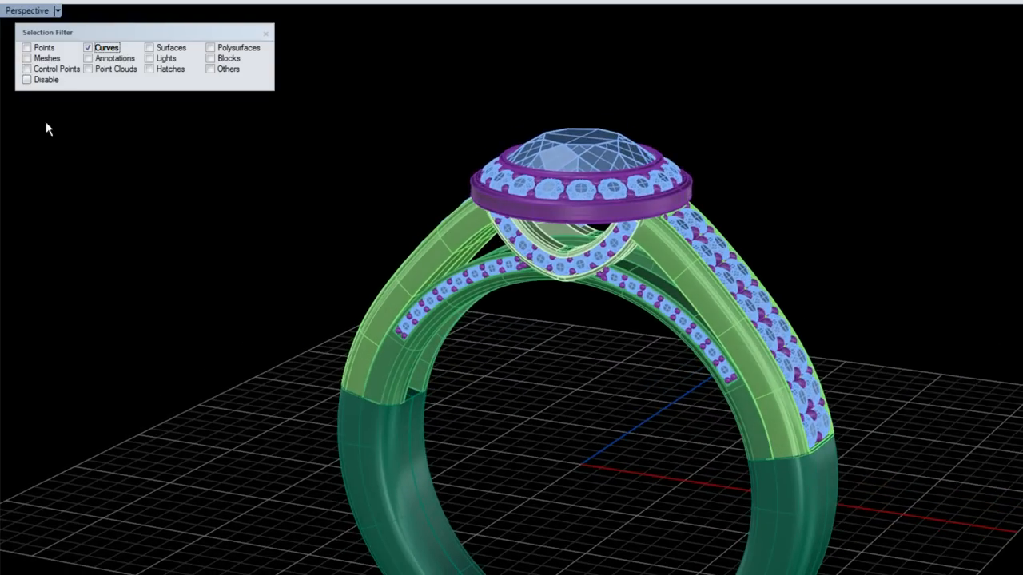
Show the hidden curves and enable every object type in the Selection Filter.
right_click(89, 50)
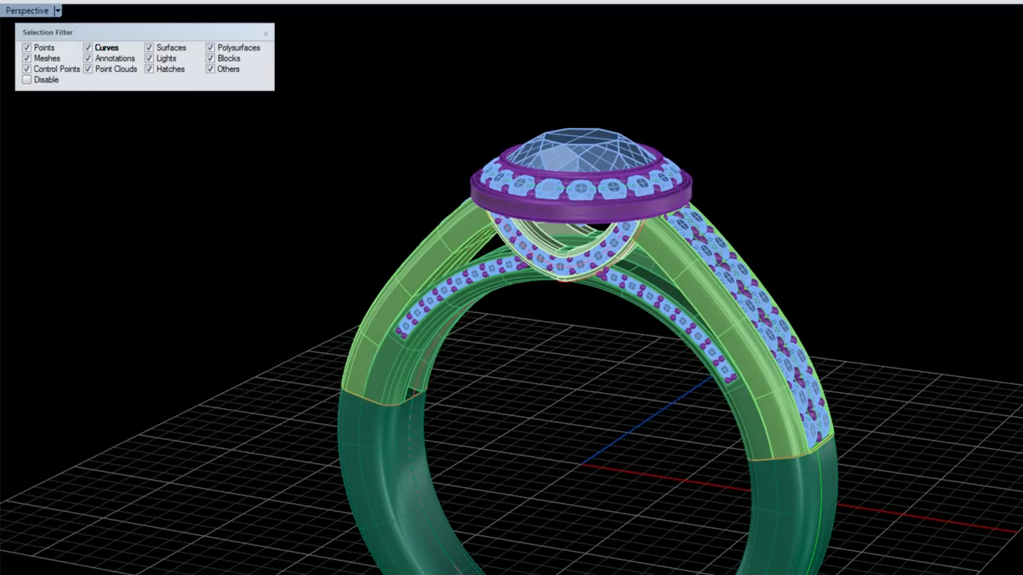
right_click_drag(640, 240, 572, 309)
scroll(518, 334, "down", 2)
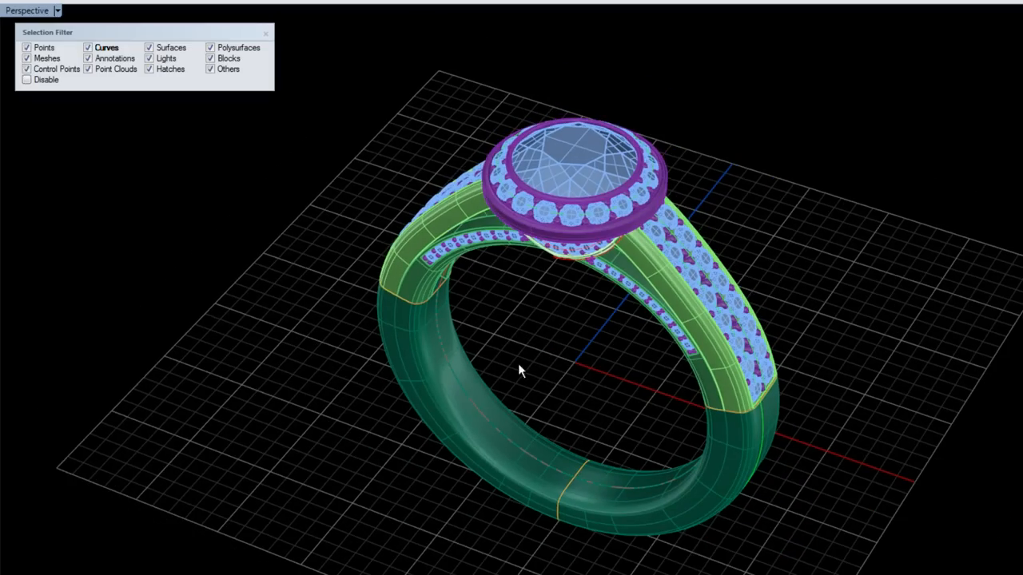
Window-select and delete the entire ring, and close the Selection Filter.
left_click_drag(837, 87, 348, 568)
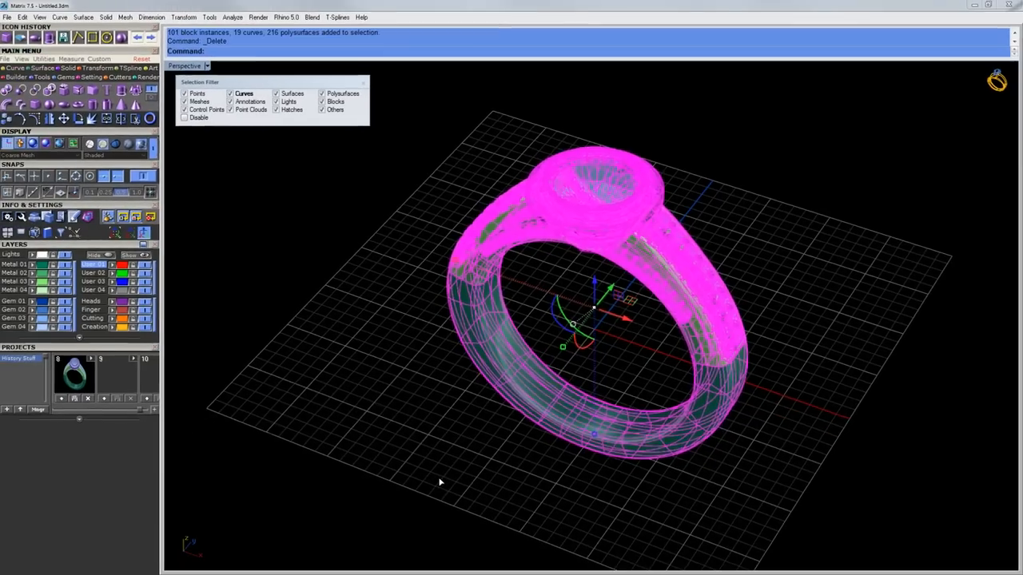
key("Delete")
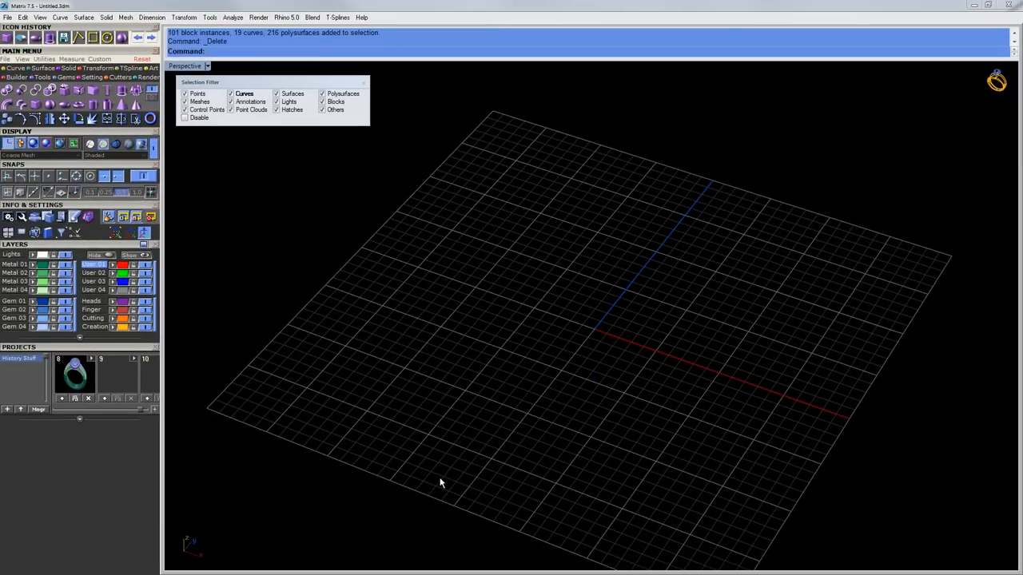
left_click(363, 84)
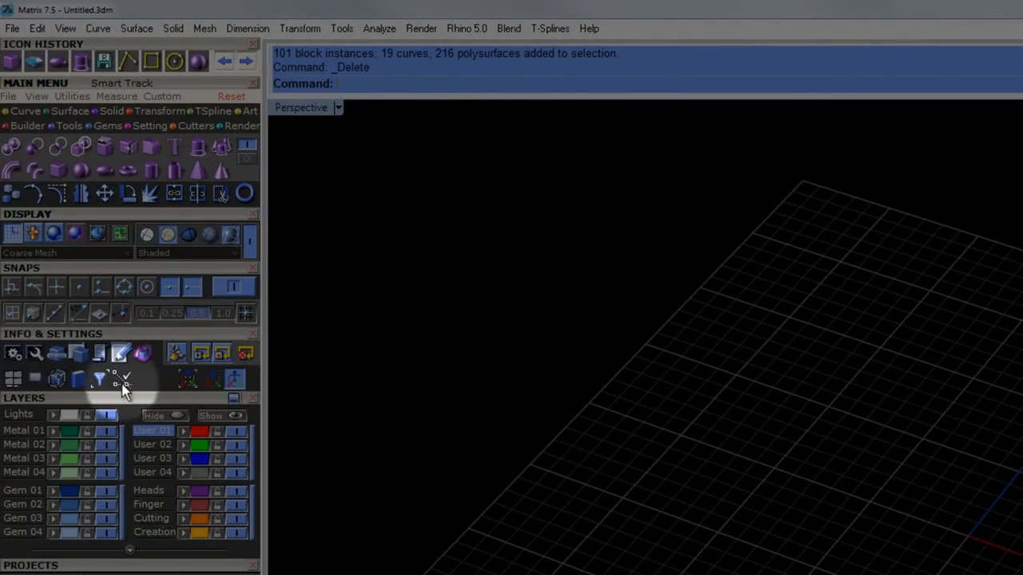
Draw a circle freehand with its center at 0,0,0.
left_click(175, 60)
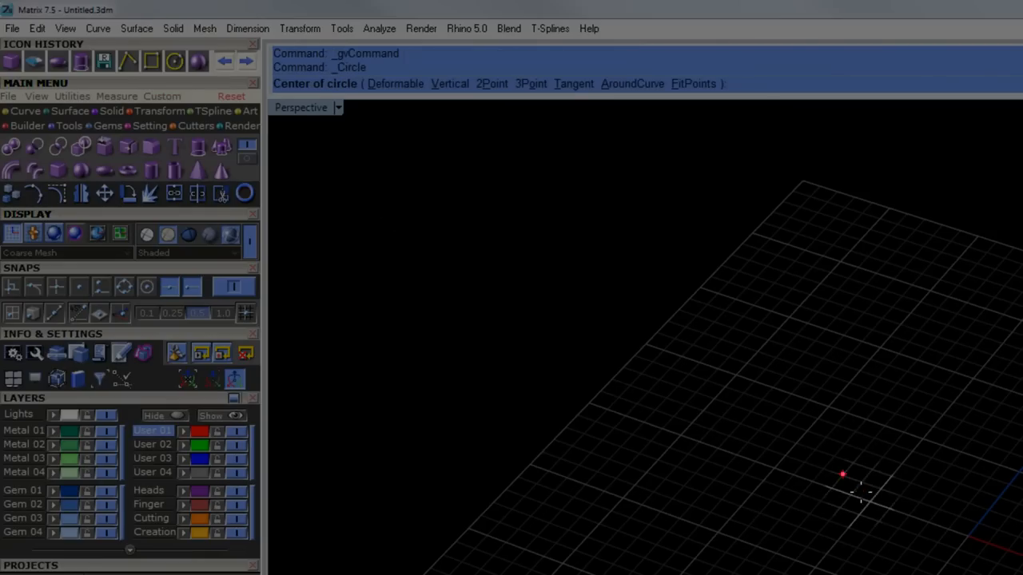
type("0,0,0")
key("Return")
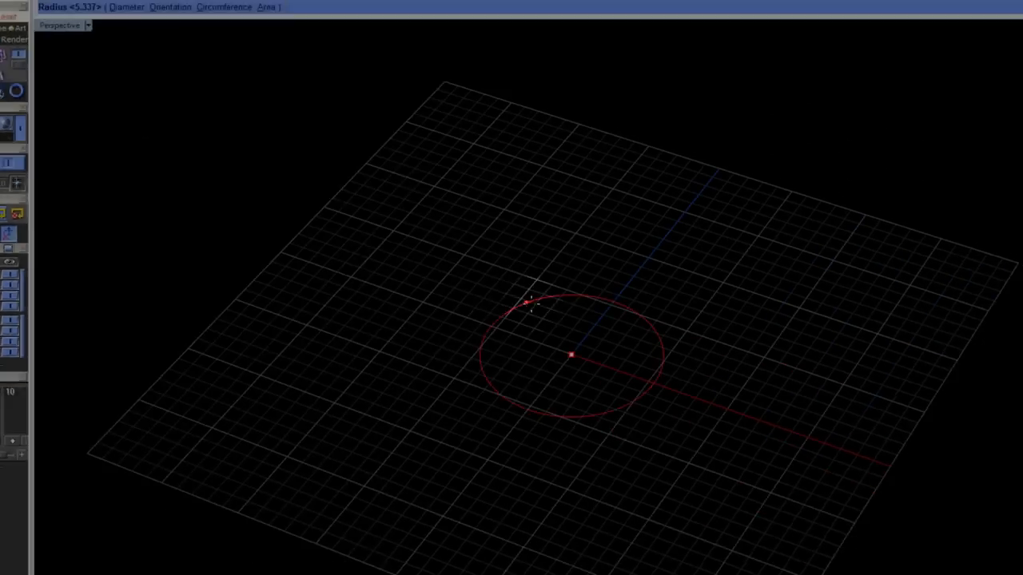
left_click(563, 283)
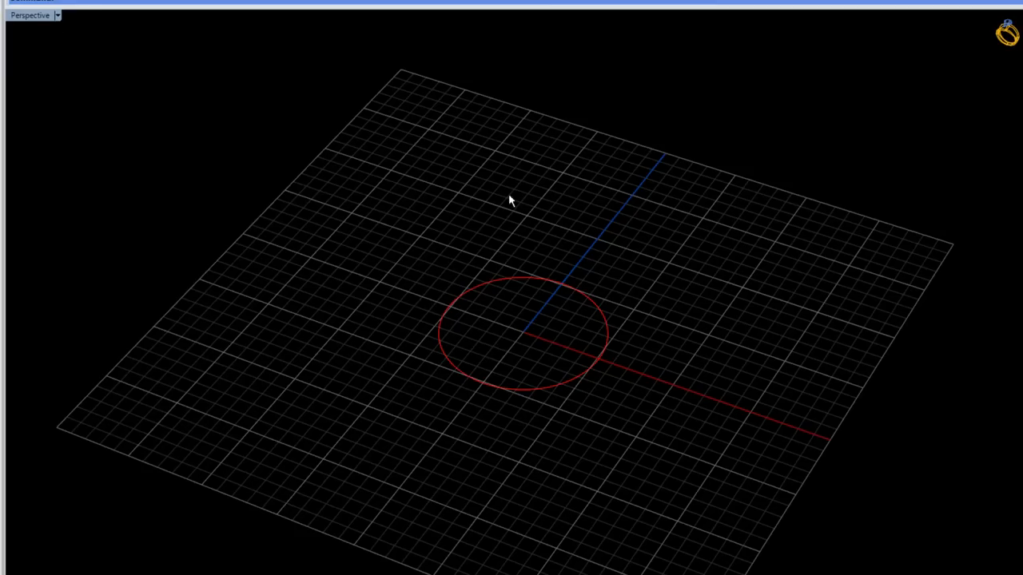
Start a polyline at the circle's quadrant on the blue axis and place its second point outside the circle using Smart Track alignment.
right_click_drag(476, 326, 491, 317)
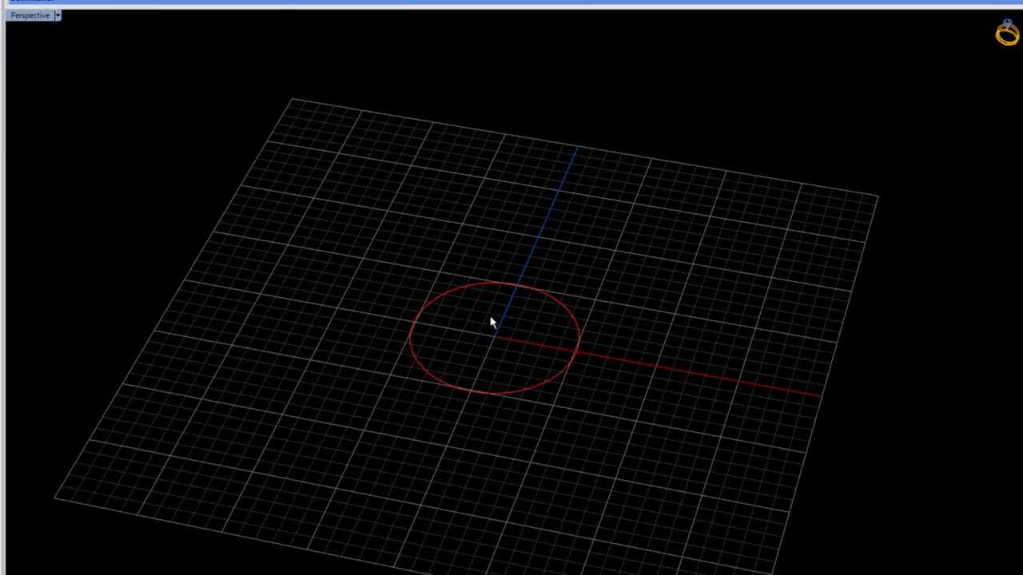
left_click(517, 285)
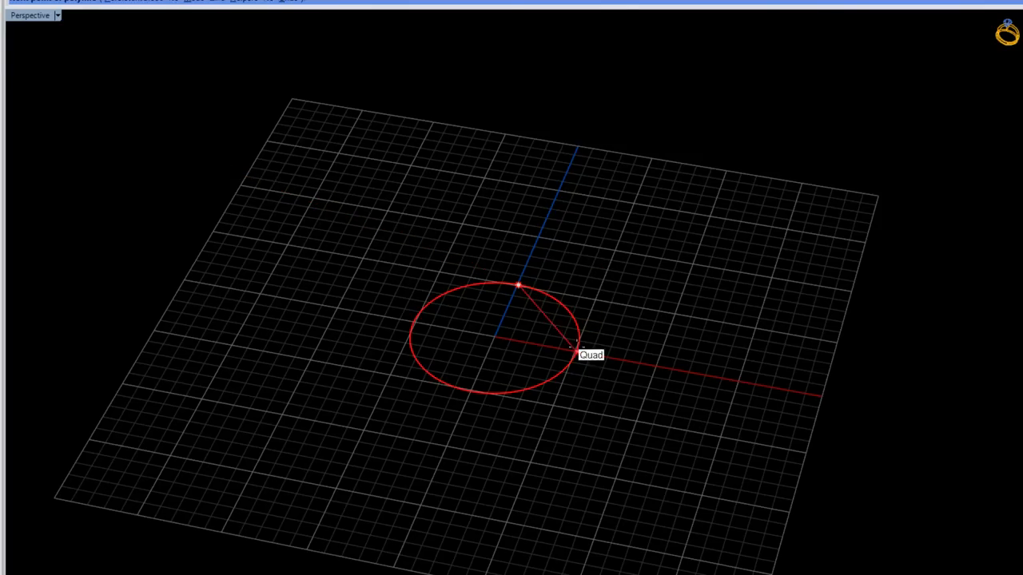
left_click(594, 299)
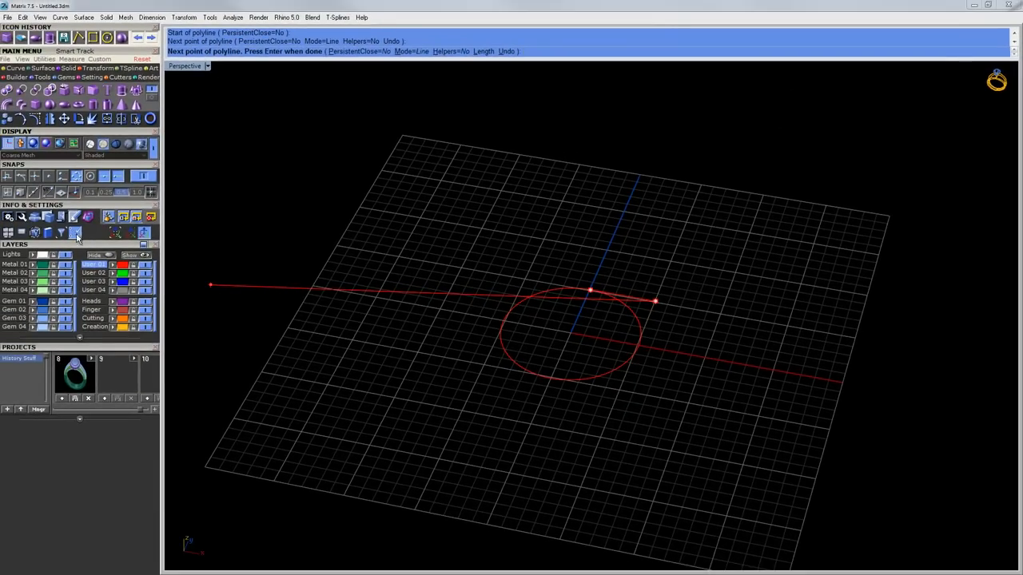
Cancel the unfinished polyline and delete the circle.
key("Escape")
left_click_drag(692, 281, 521, 405)
key("Delete")
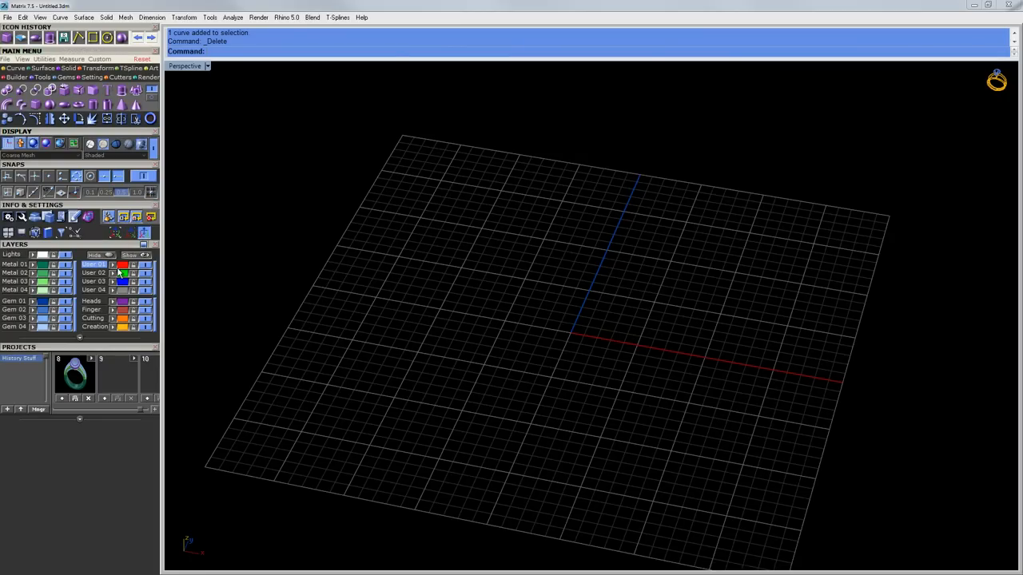
Import ring version 8 of the History Stuff project and display it in Technical mode.
left_click(90, 356)
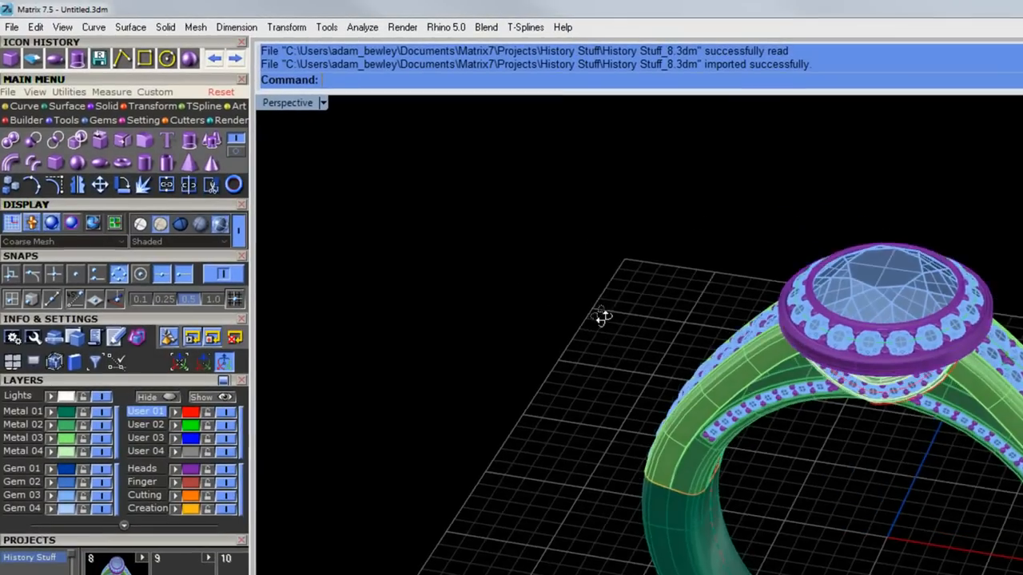
right_click_drag(602, 317, 572, 323)
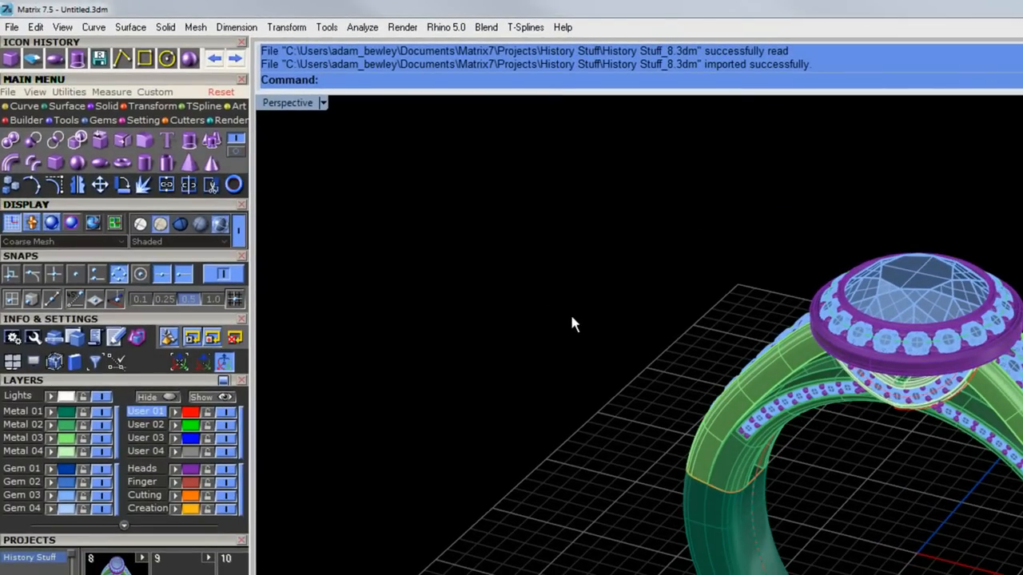
left_click(207, 242)
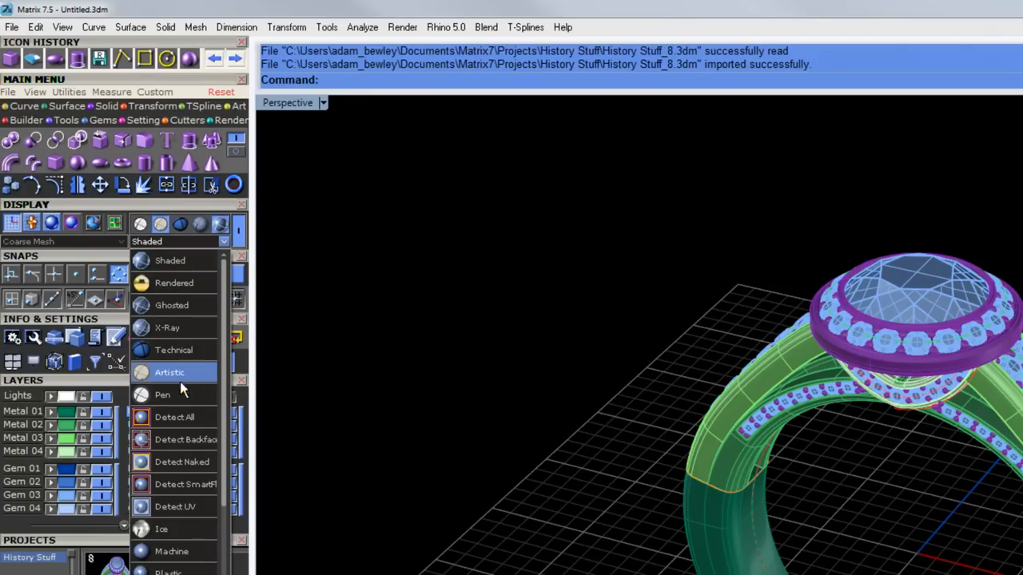
left_click(173, 350)
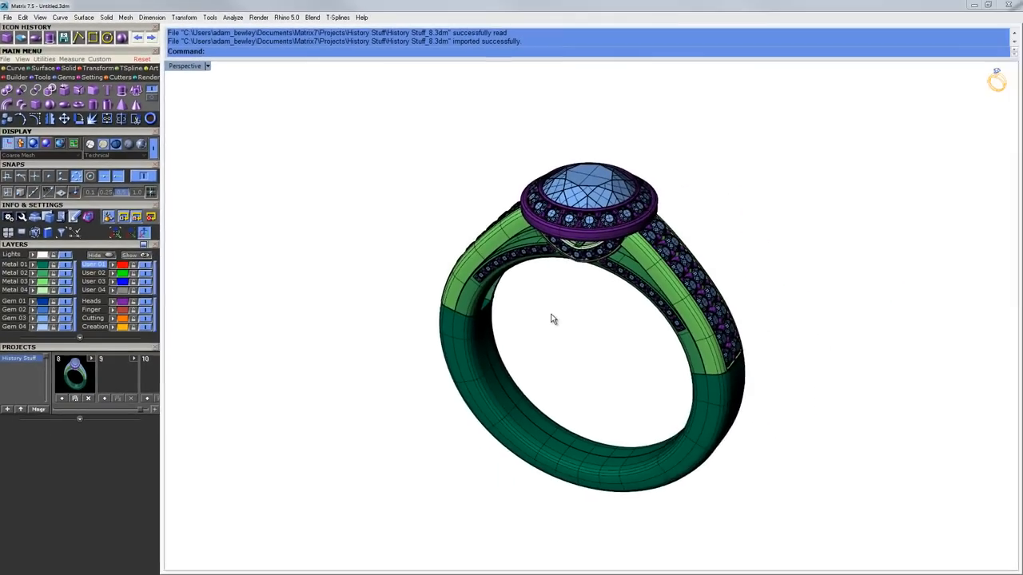
right_click_drag(723, 412, 621, 372, "shift")
scroll(468, 217, "up", 4)
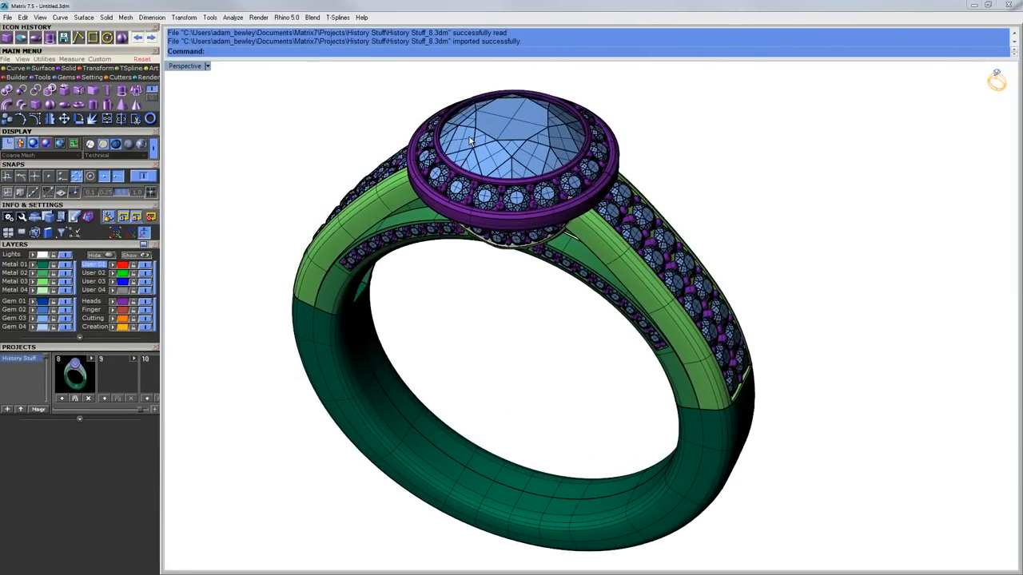
right_click_drag(530, 296, 495, 246)
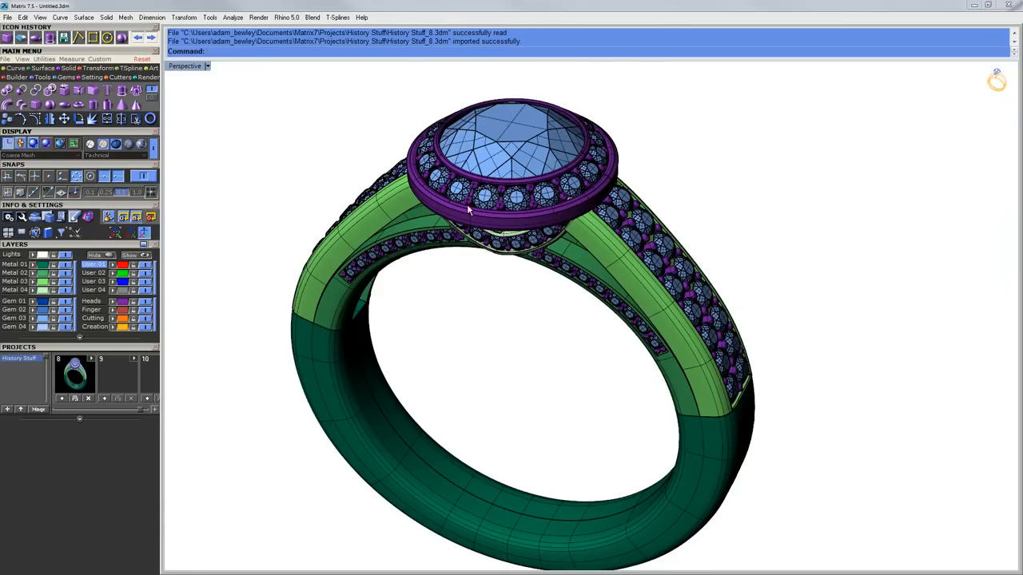
Switch the Perspective viewport to the Artistic display mode and view the ring from a lower angle.
left_click(125, 156)
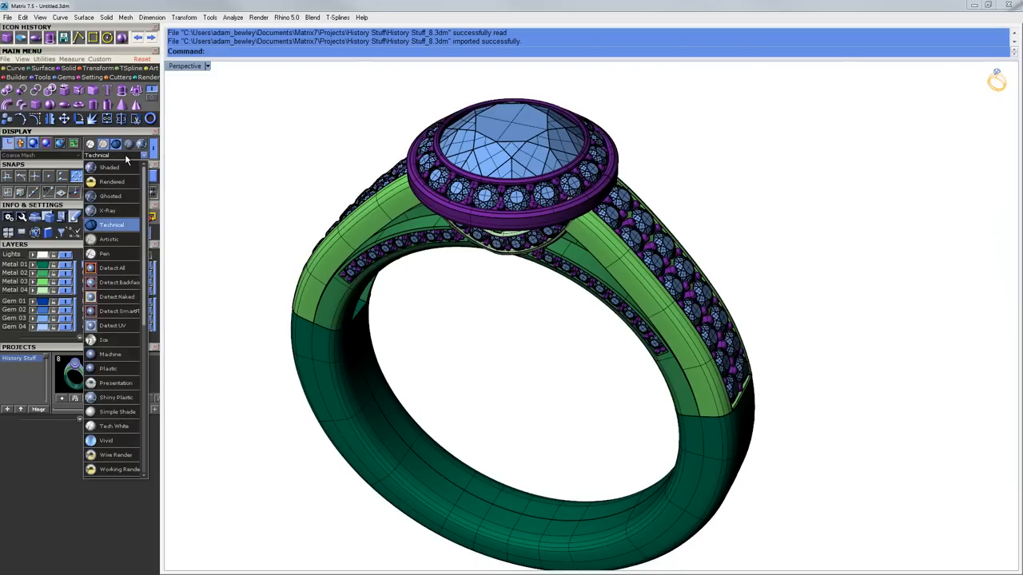
left_click(119, 241)
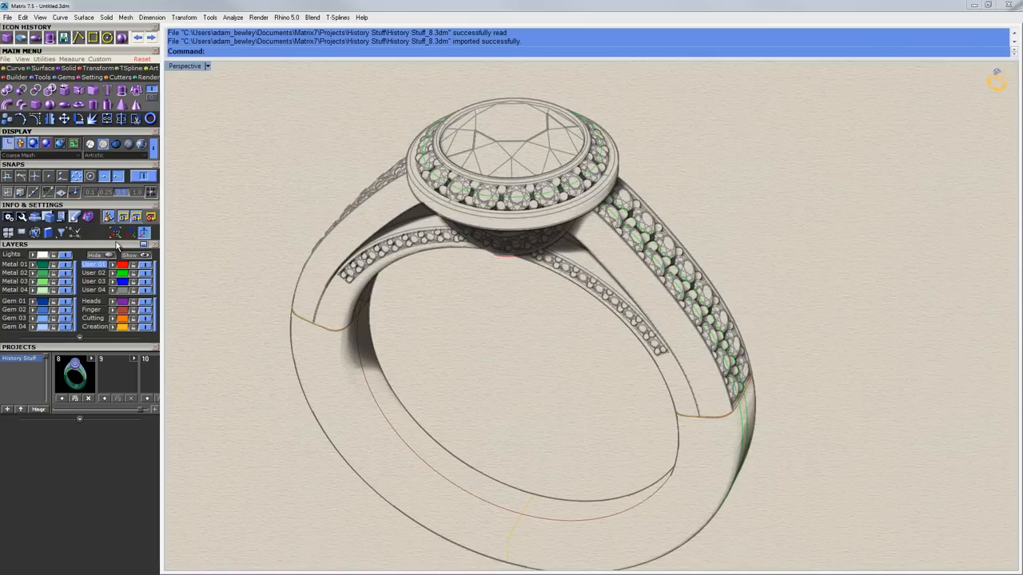
right_click_drag(593, 288, 450, 198)
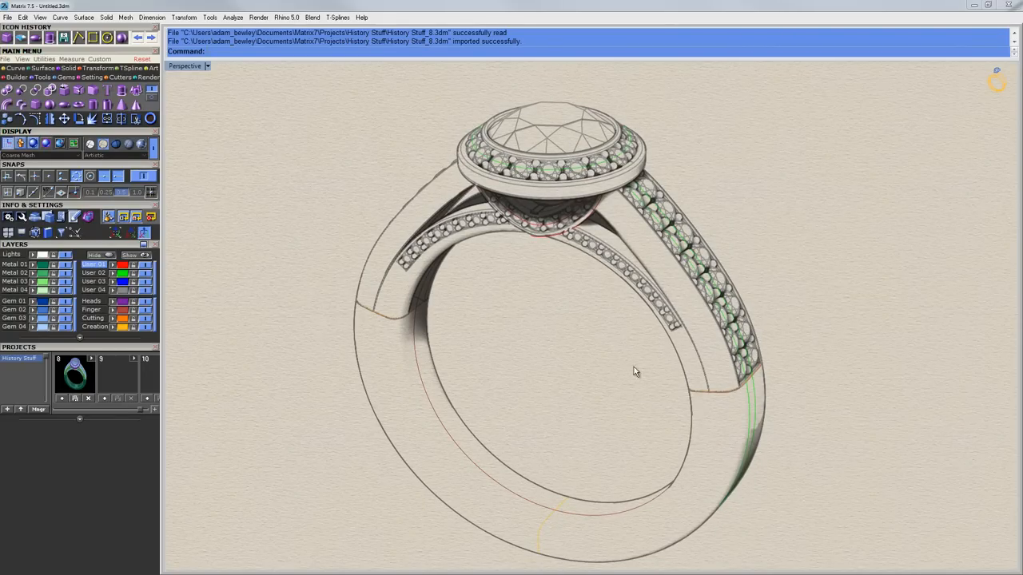
Turn Curves off and back on in the viewport's Display properties, and close the properties.
left_click(22, 233)
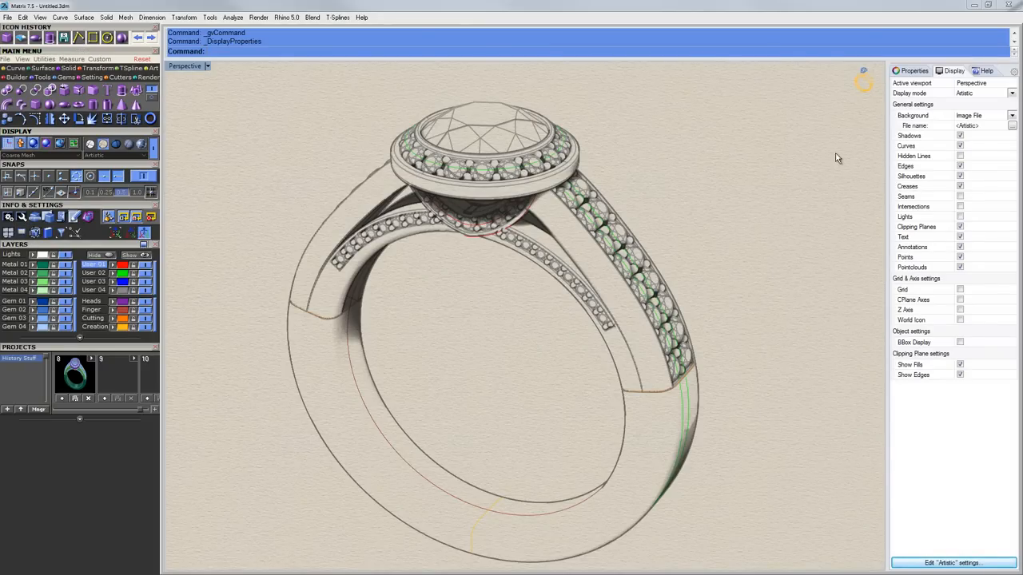
left_click(961, 146)
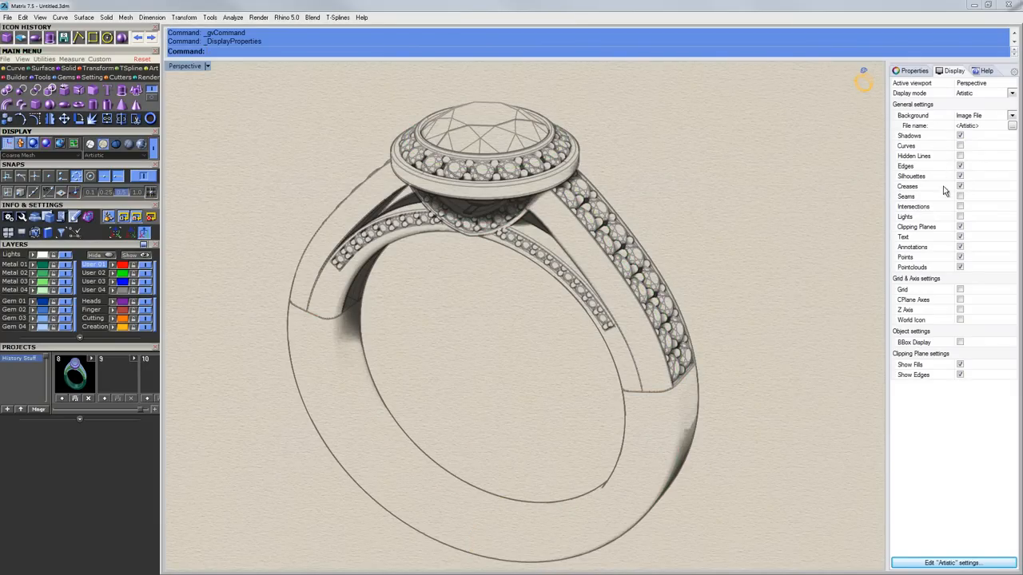
left_click(960, 146)
left_click(1013, 71)
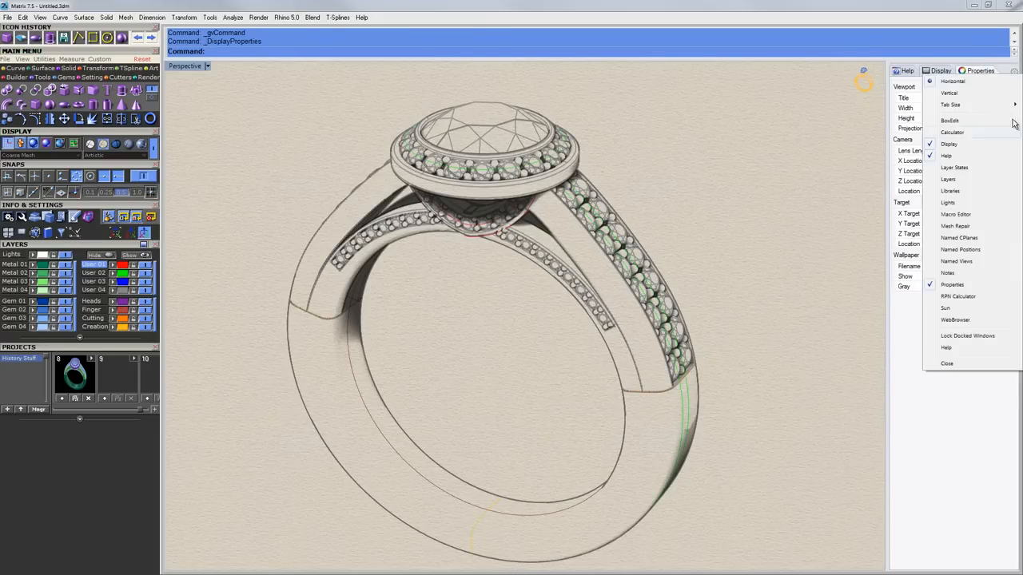
left_click(950, 364)
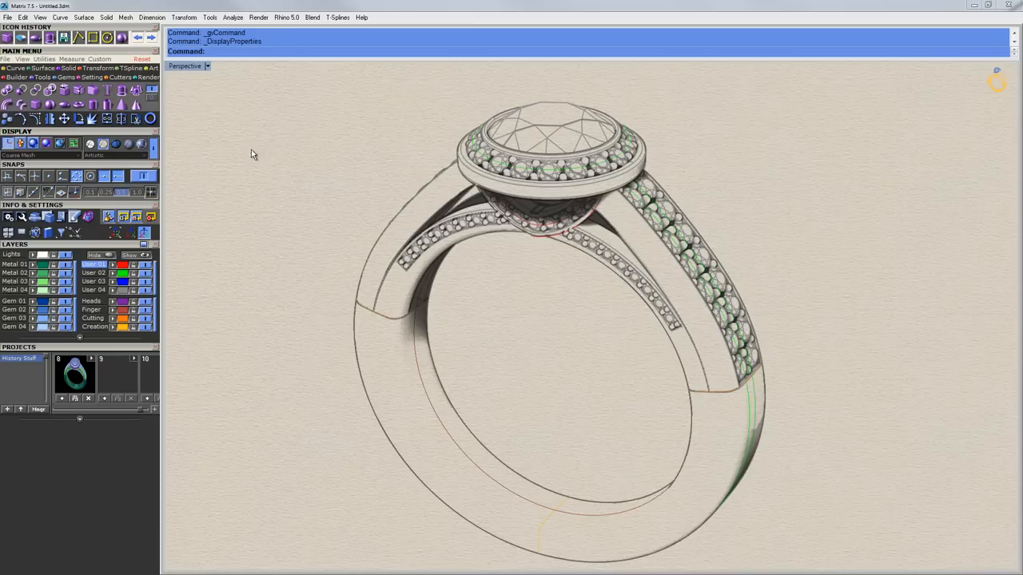
Switch the Perspective viewport to the Pen display mode and return to the four-viewport layout.
left_click(115, 160)
left_click(120, 243)
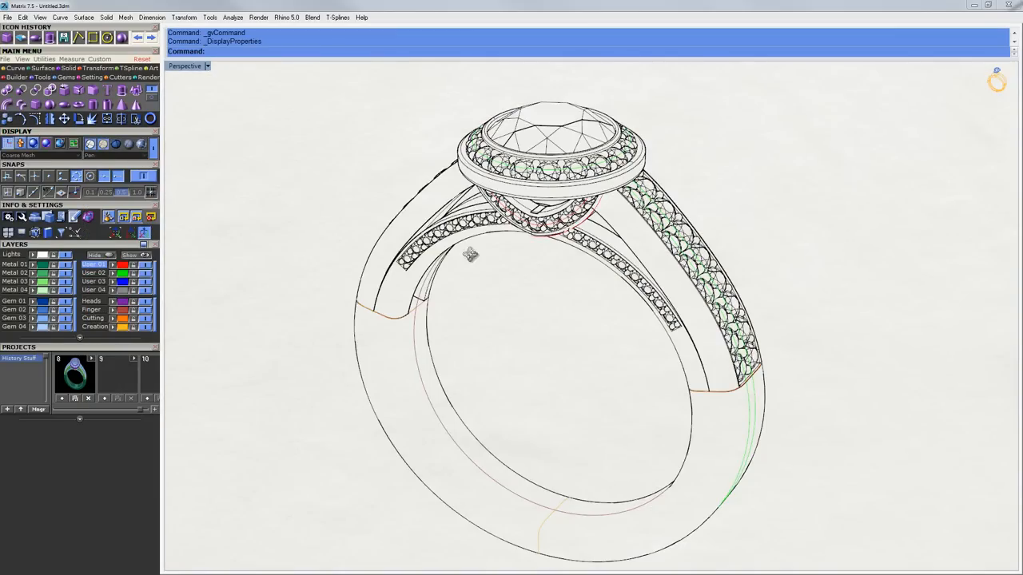
mouse_move(635, 257)
right_mouse_down()
mouse_move(647, 253)
mouse_move(627, 267)
right_mouse_up()
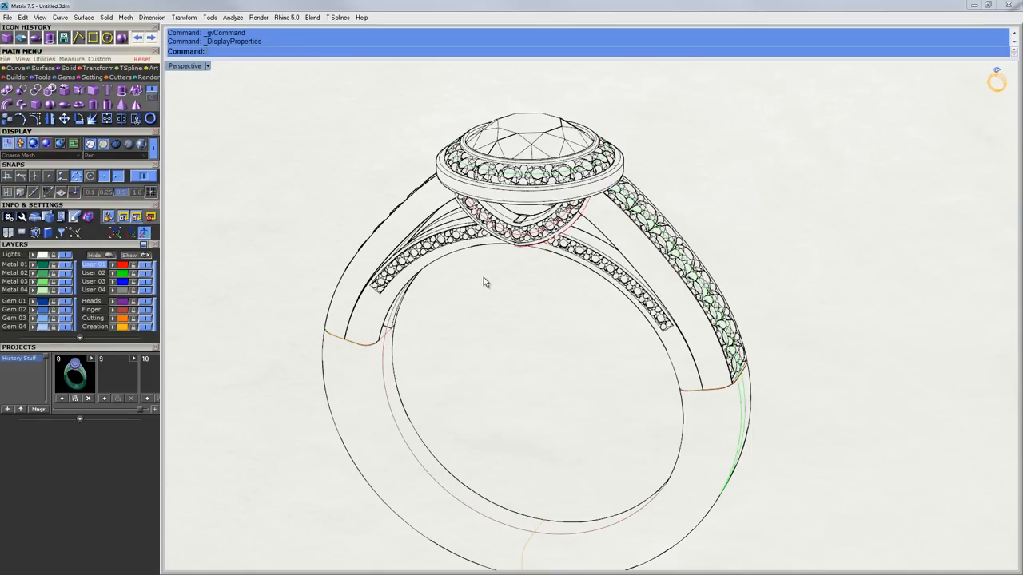
right_click_drag(483, 278, 496, 257, "shift")
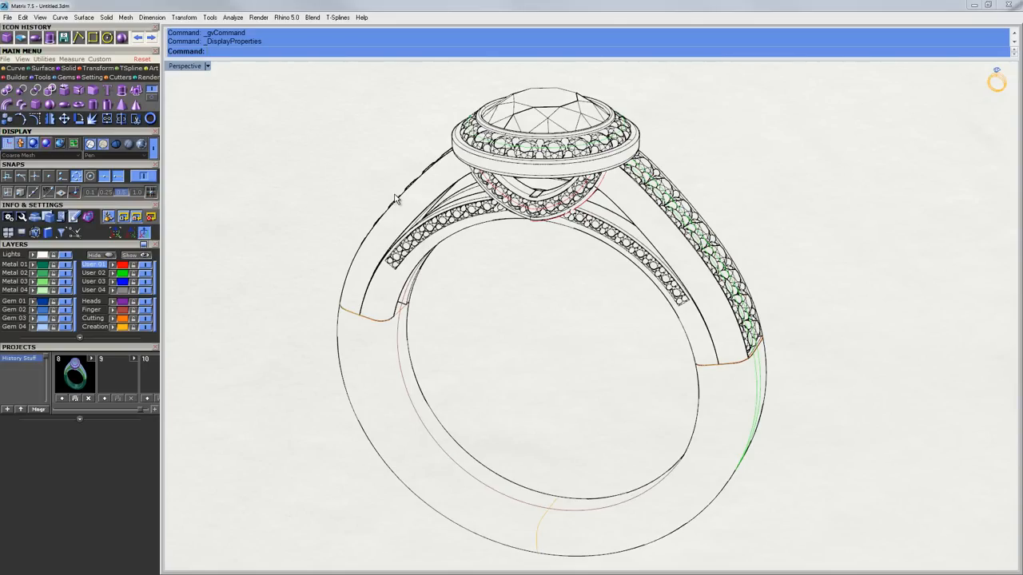
double_click(186, 67)
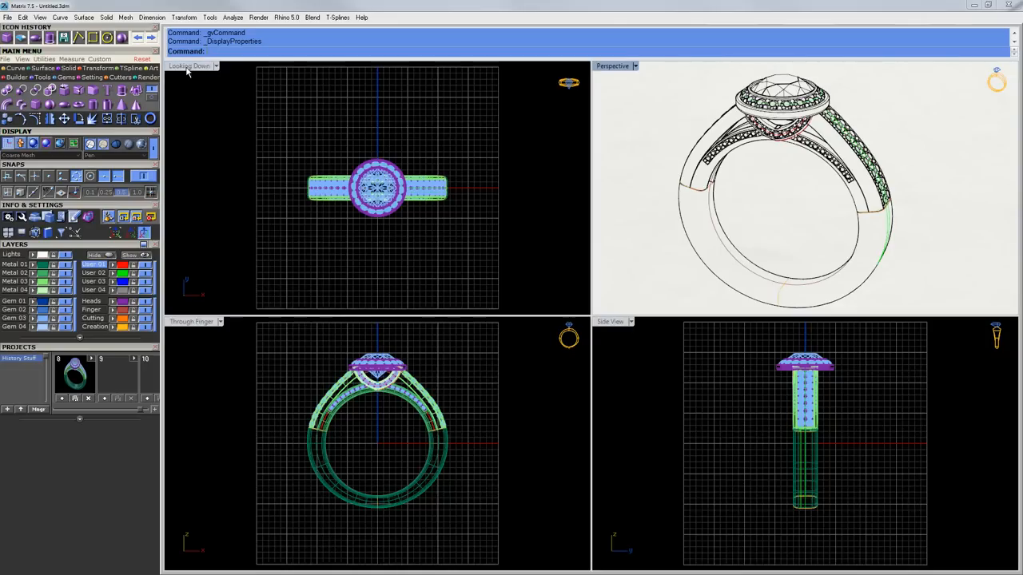